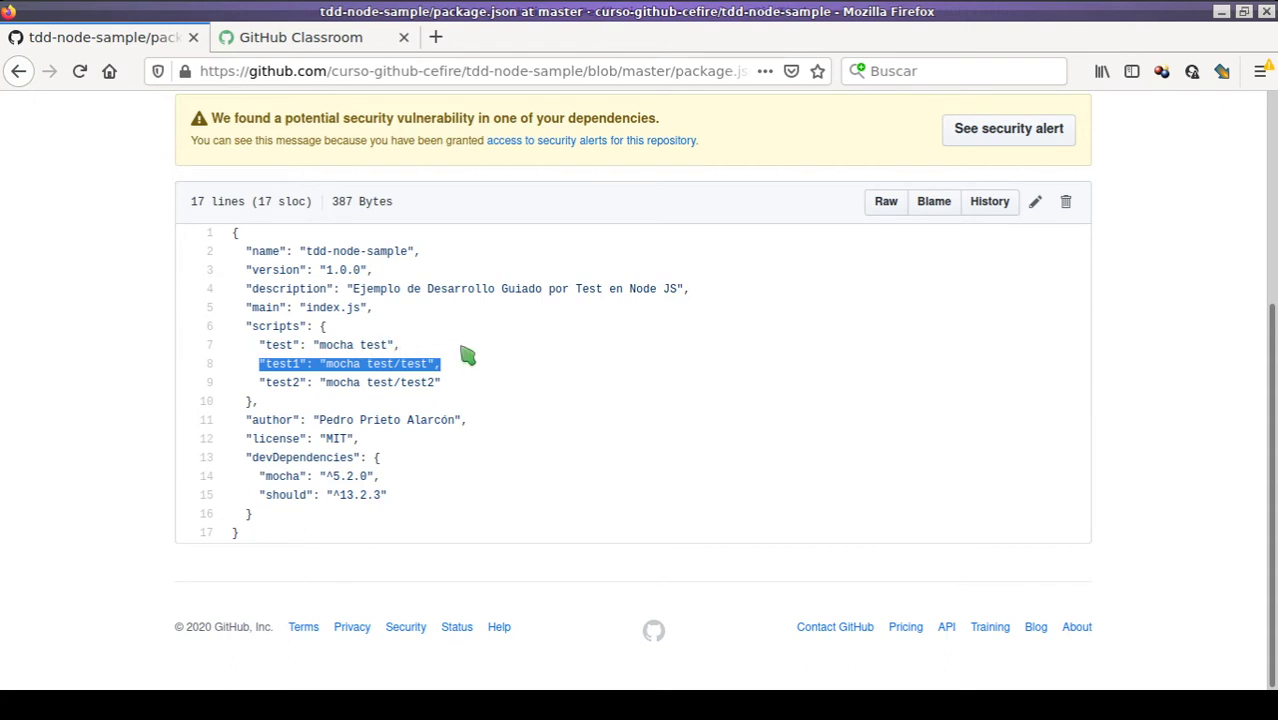
# Review the test scripts in package.json and return to the tdd-node-sample repository's main page
pyautogui.click(340, 383)
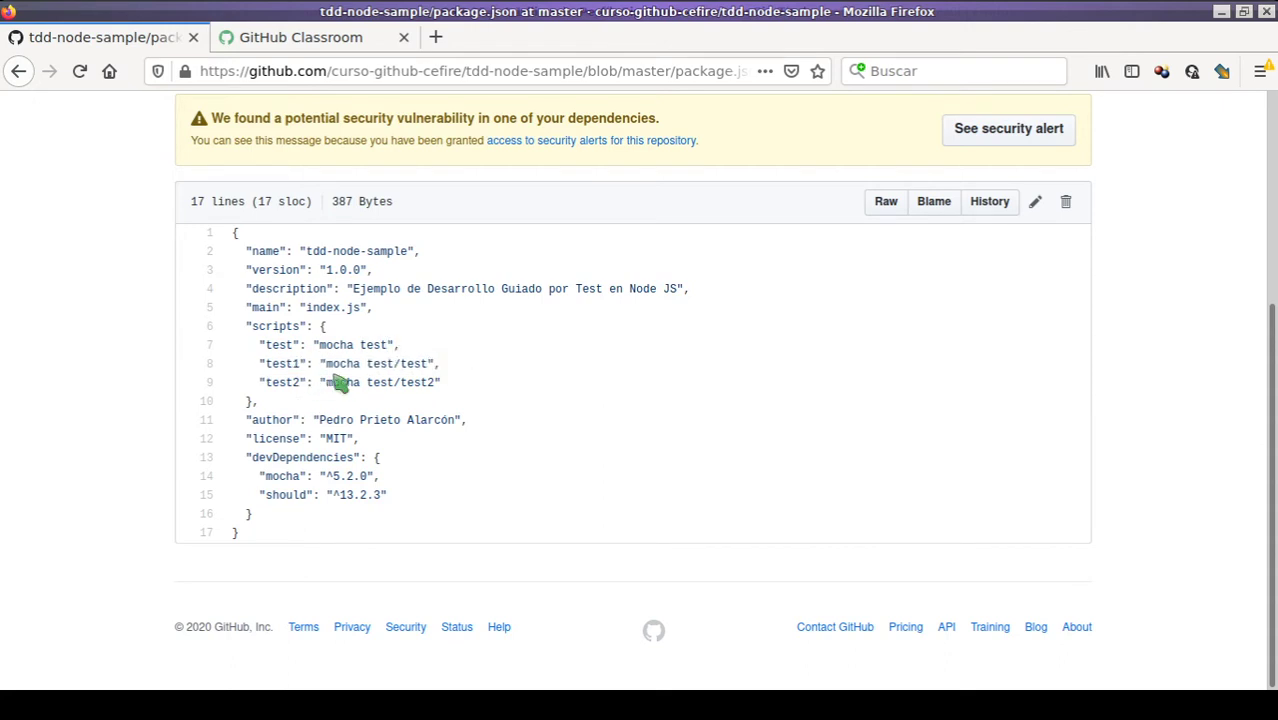
pyautogui.scroll(3, 297, 326)
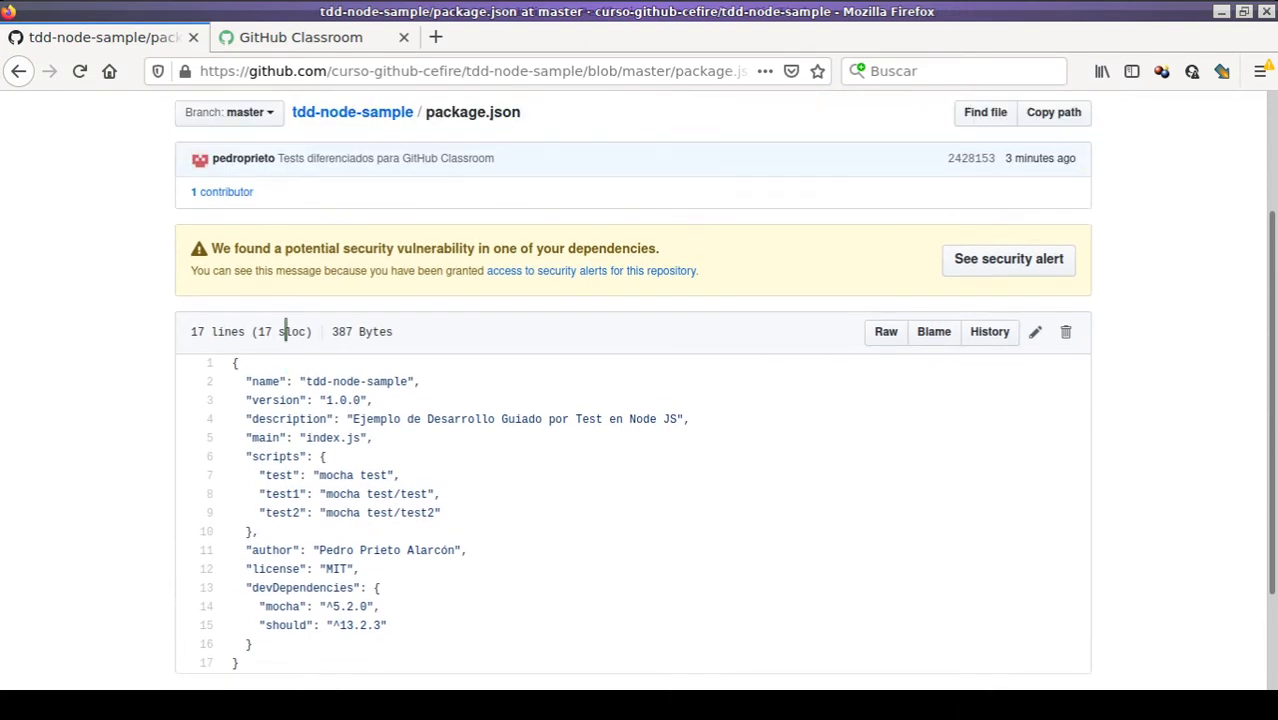
pyautogui.click(20, 72)
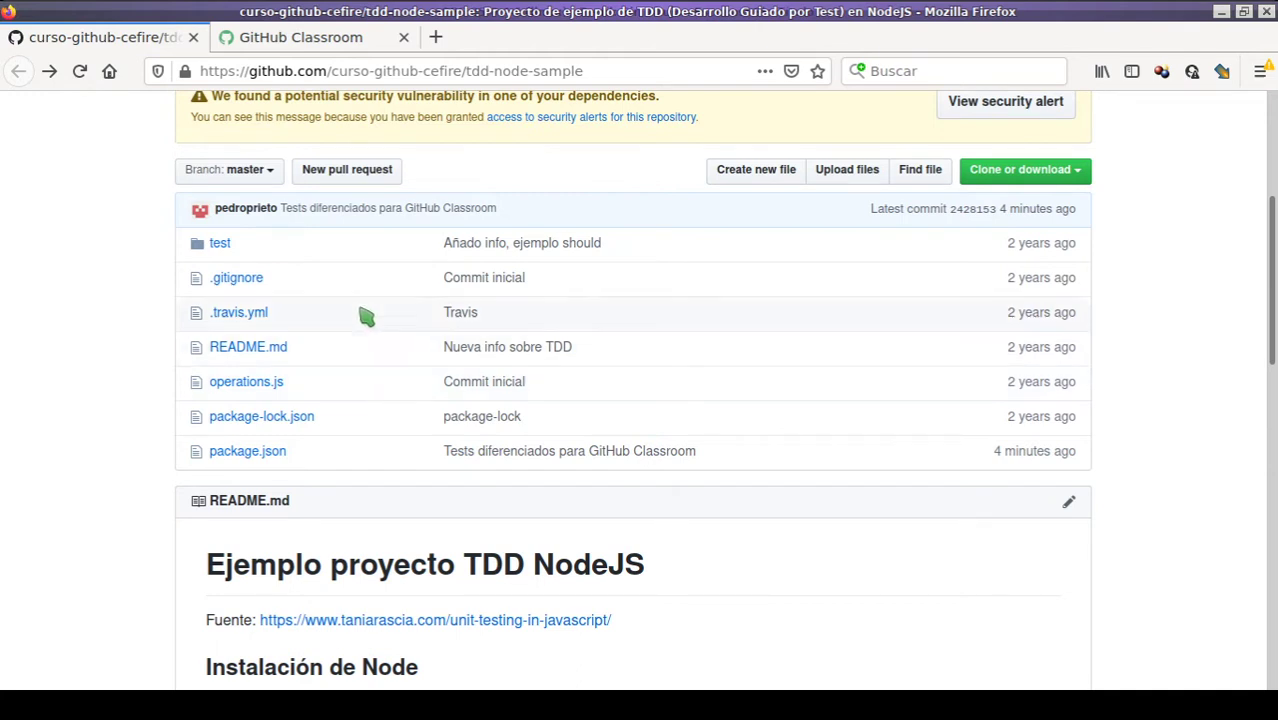
# Open a terminal in the tdd-node-sample folder and run all tests with "npm run test"
pyautogui.hotkey('ctrl', 'alt', 't')
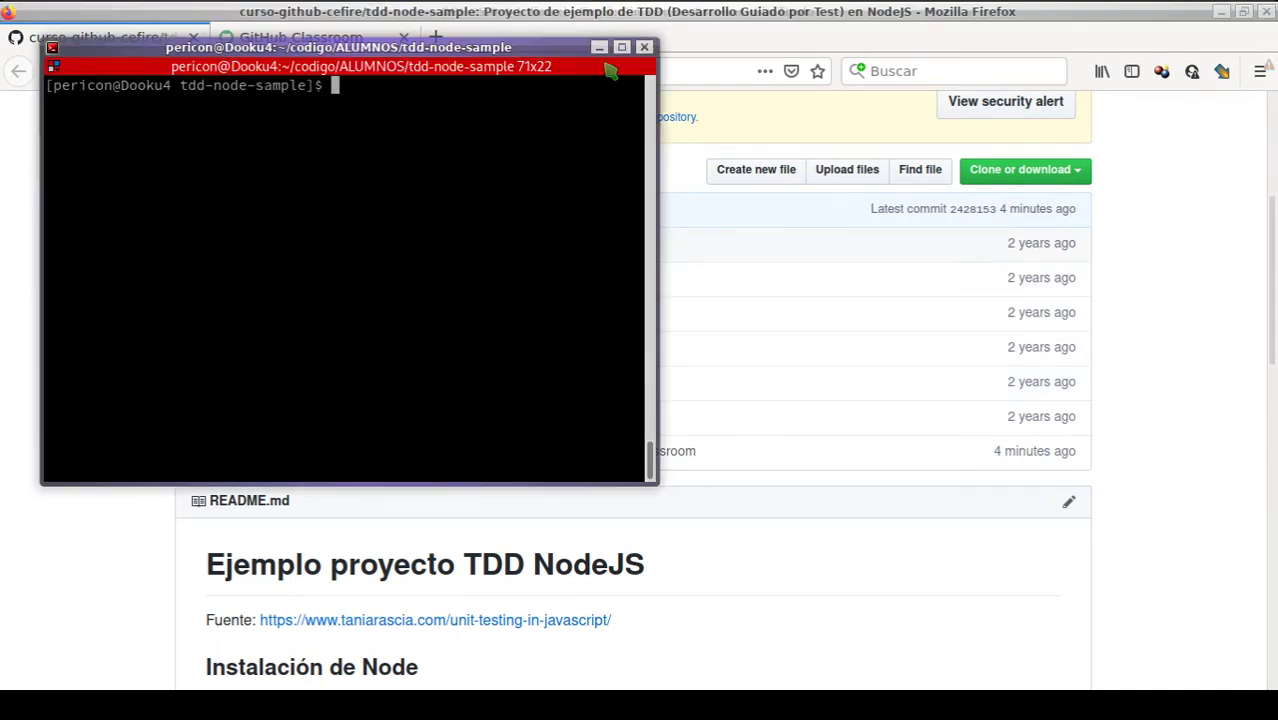
pyautogui.write('npm run test')
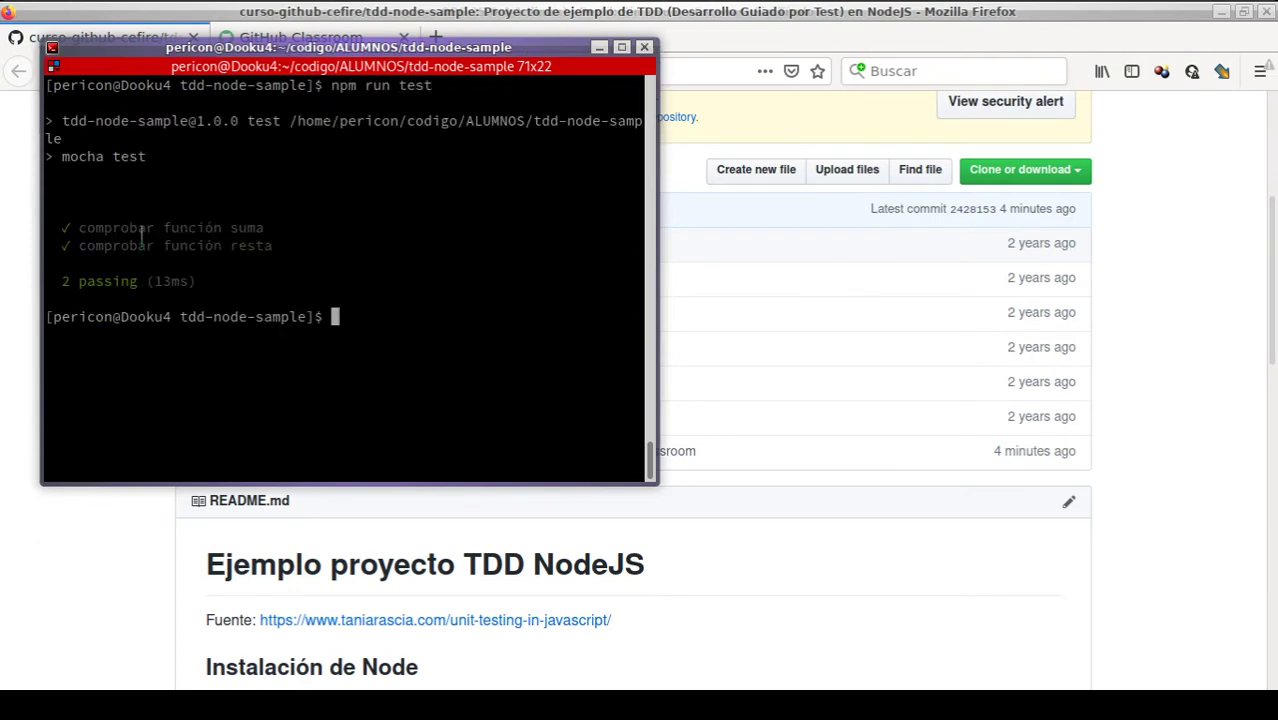
pyautogui.moveTo(68, 228); pyautogui.dragTo(298, 262)
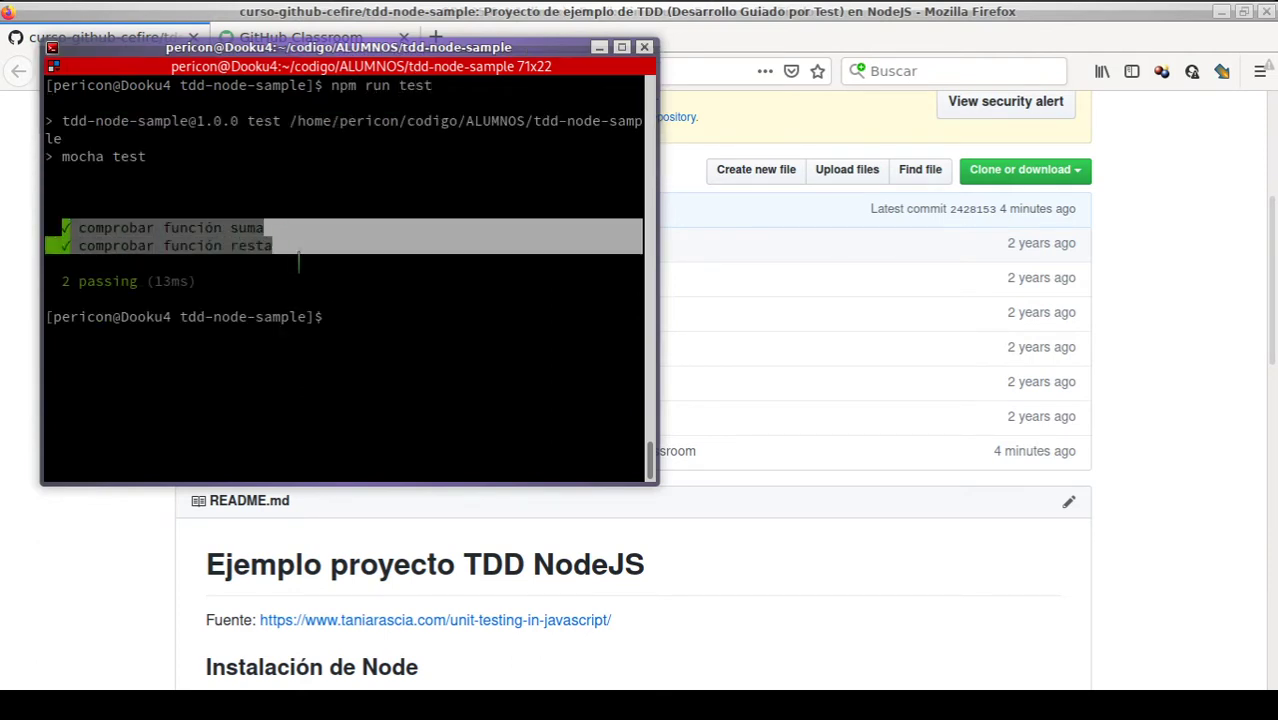
pyautogui.click(360, 281)
# Run only the first test script with "npm run test1" and highlight its test result
pyautogui.write('npm ')
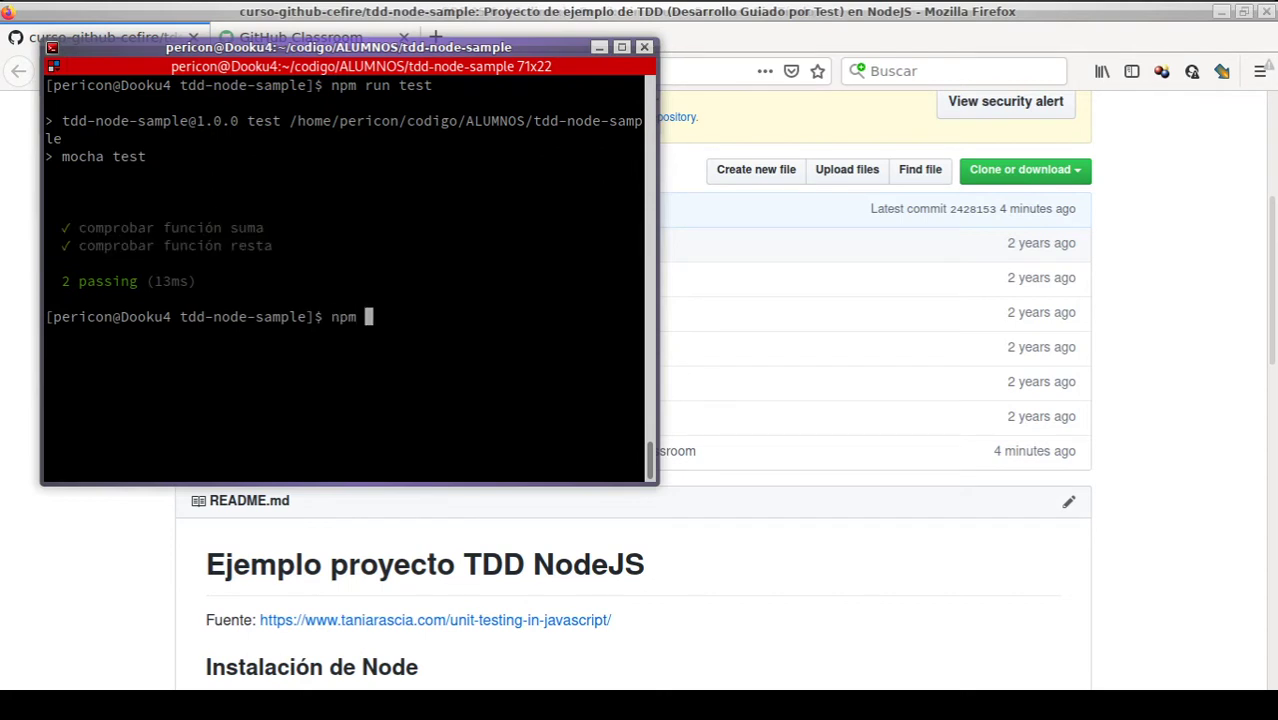
pyautogui.write('run test1')
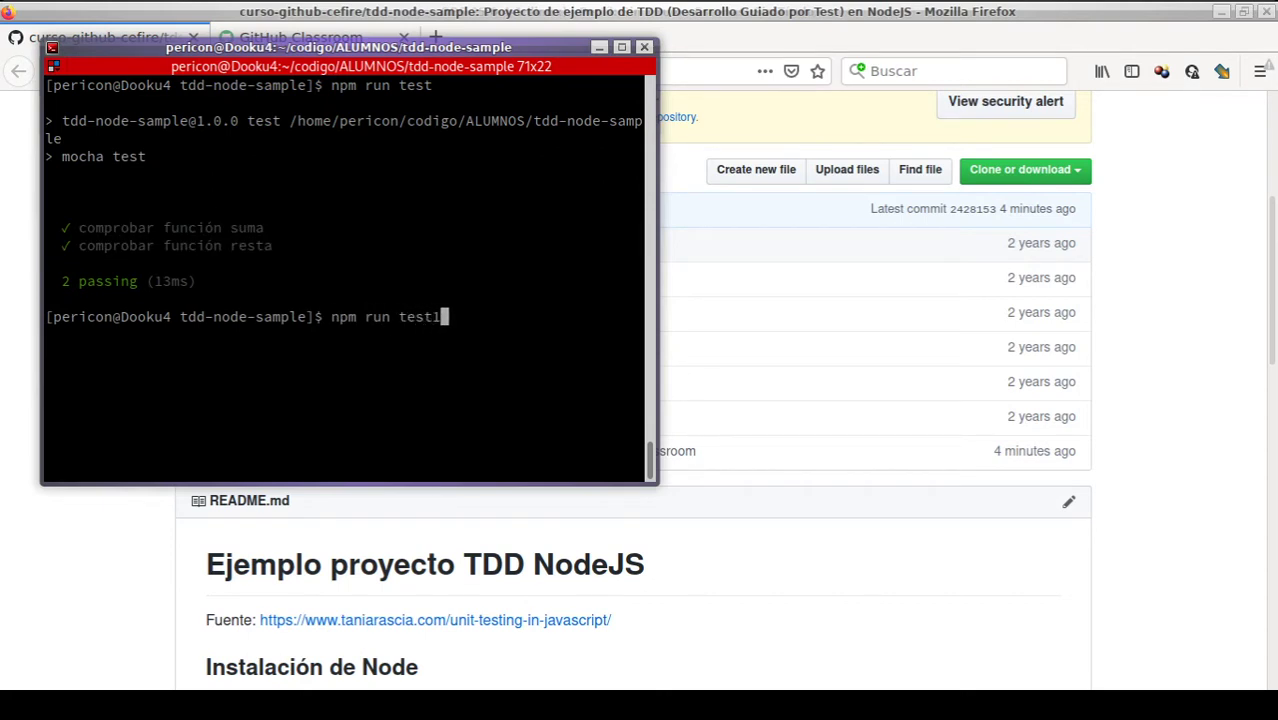
pyautogui.press('Return')
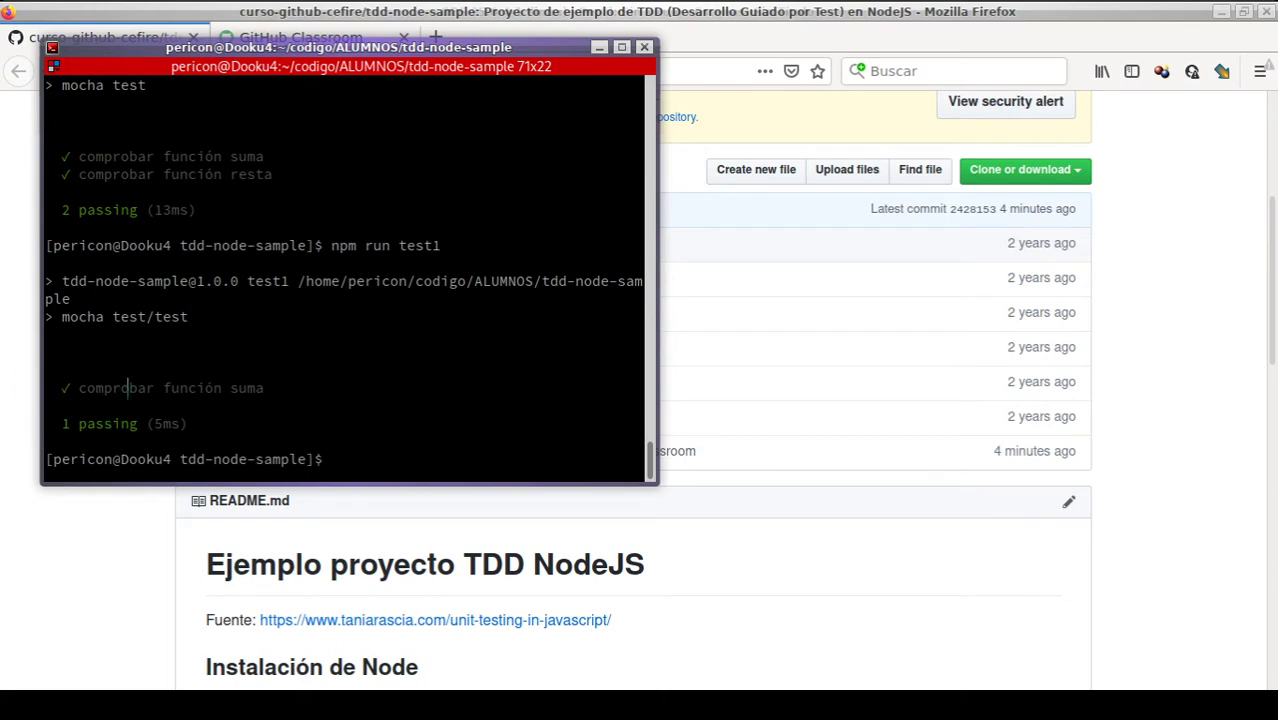
pyautogui.moveTo(127, 388); pyautogui.dragTo(242, 388)
# Run only the second test script with "npm run test2"
pyautogui.press('Up')
pyautogui.press('BackSpace')
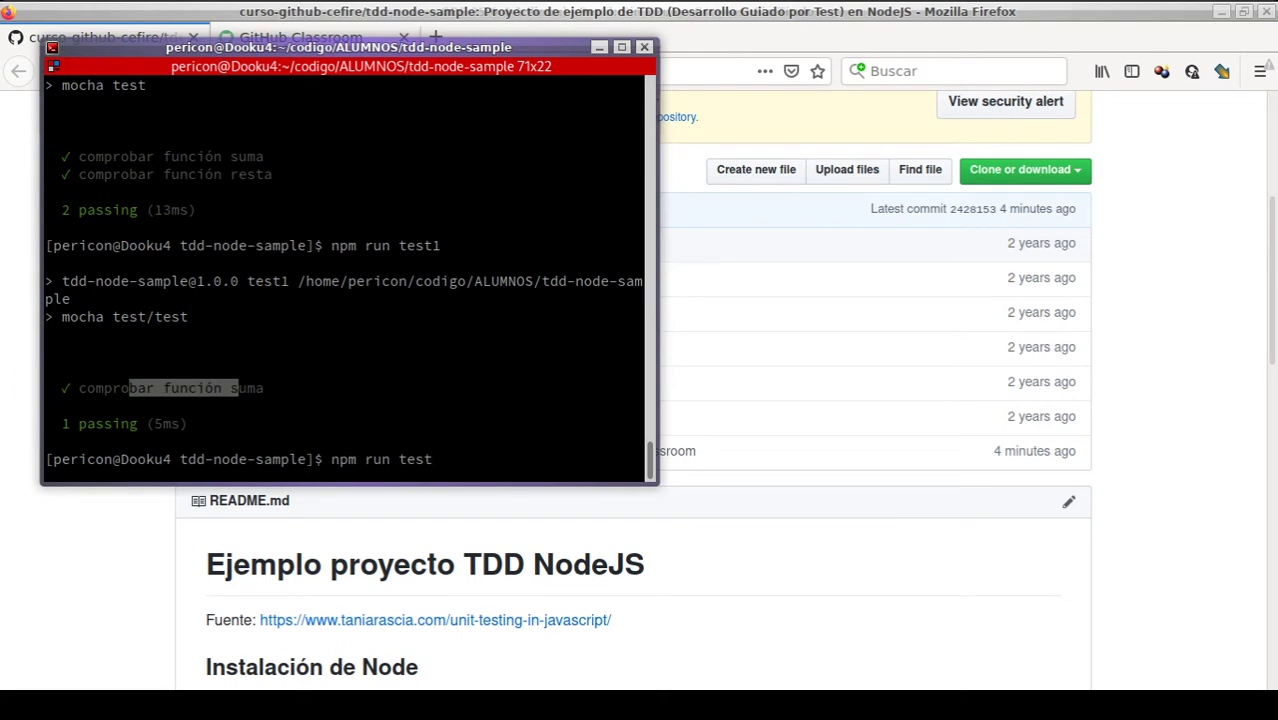
pyautogui.press('Return')
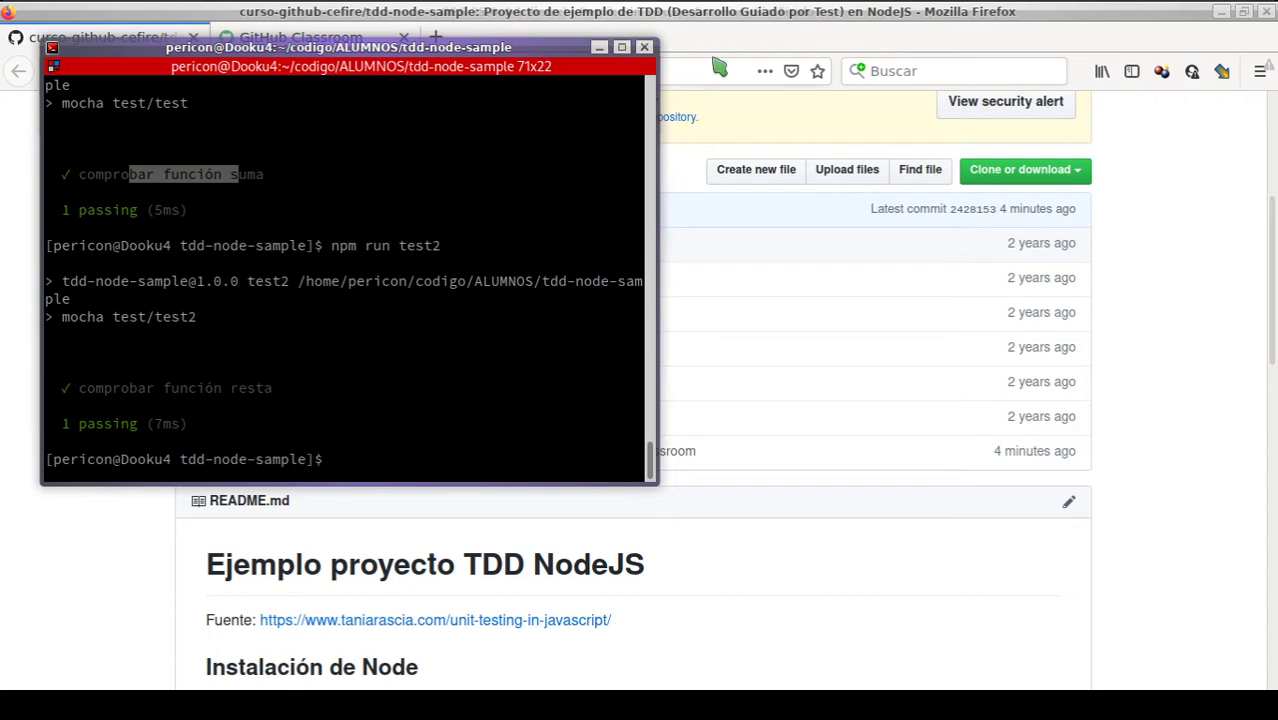
# Switch to Firefox, mark tdd-node-sample as a template repository in its settings, and return to the repository's code page
pyautogui.click(711, 20)
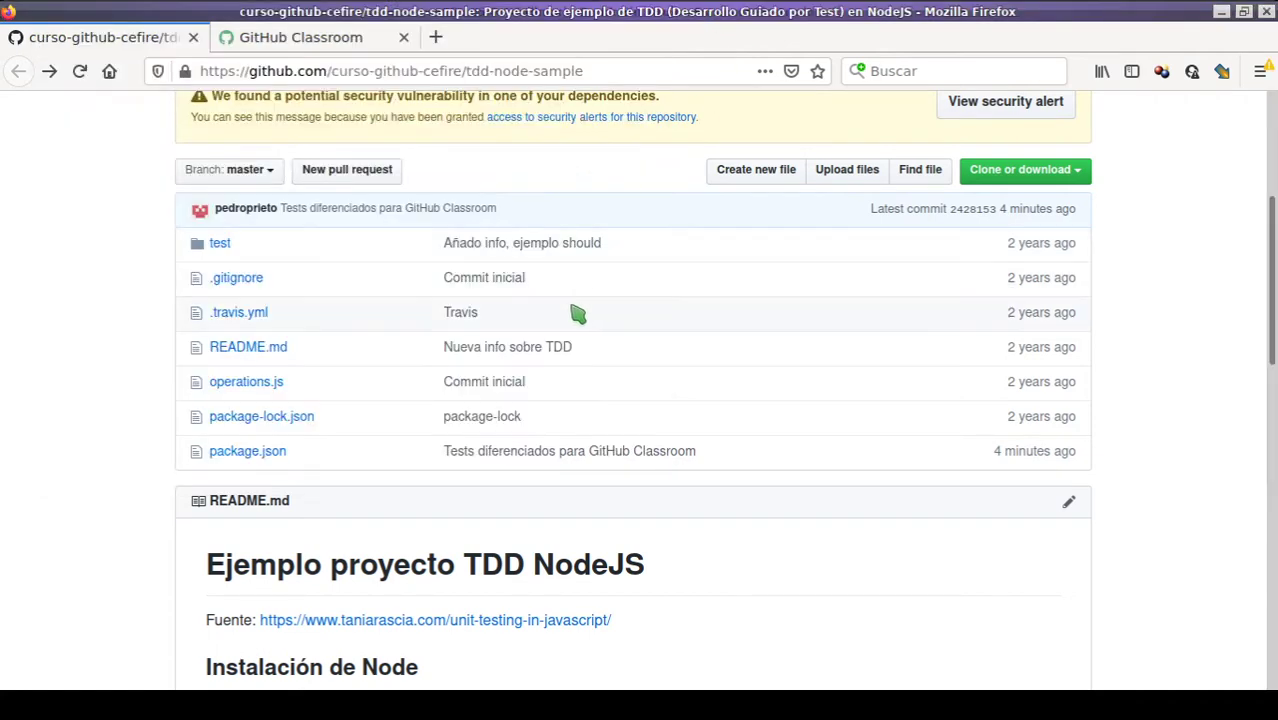
pyautogui.scroll(1, 289, 323)
pyautogui.scroll(3, 514, 357)
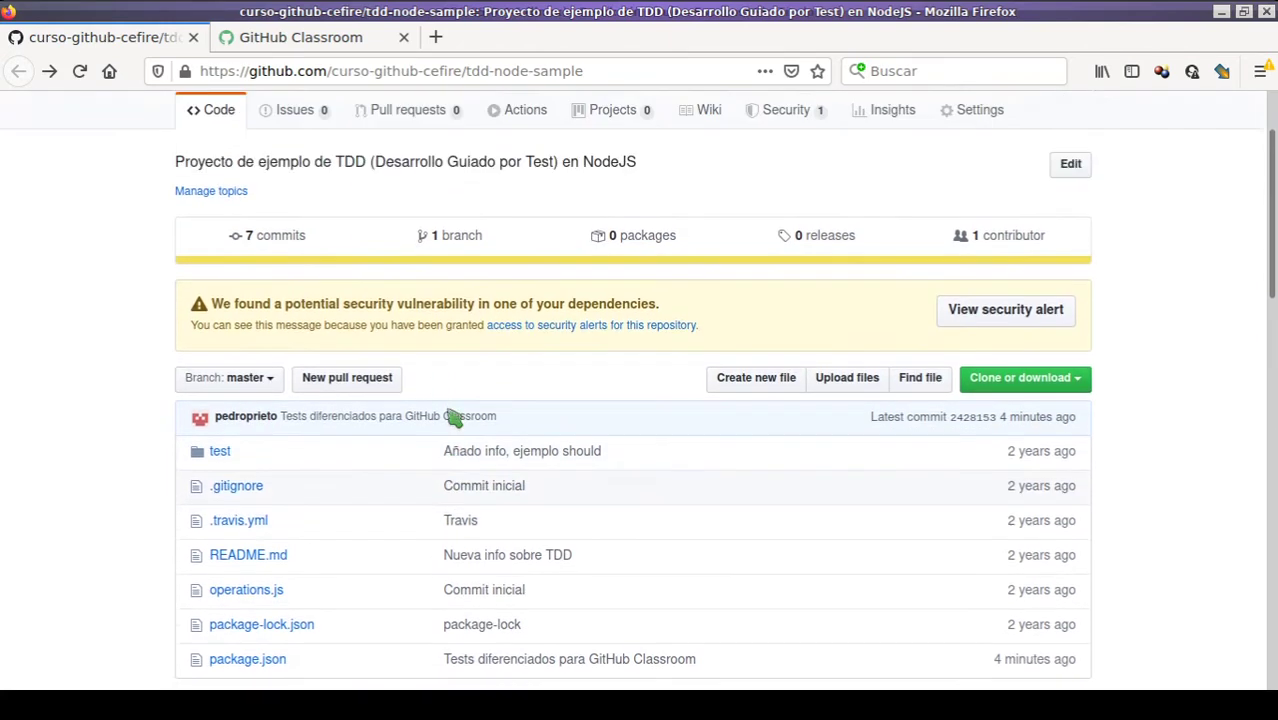
pyautogui.scroll(2, 450, 415)
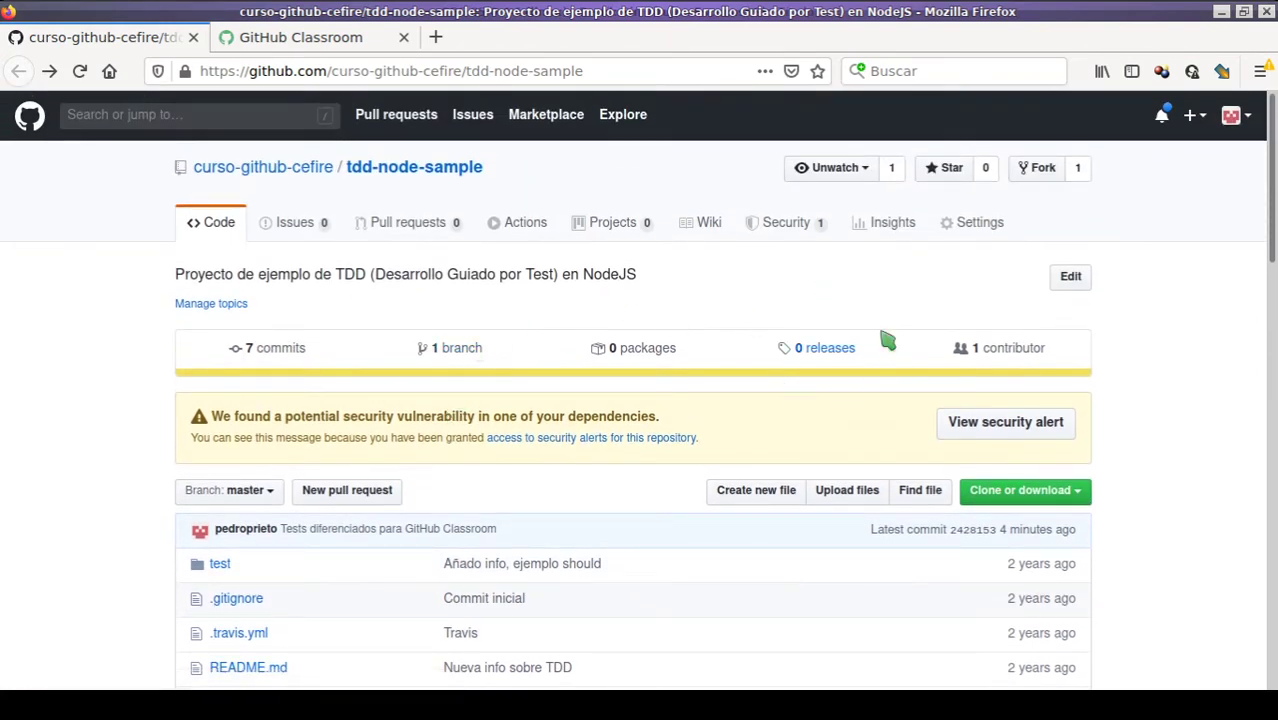
pyautogui.click(980, 223)
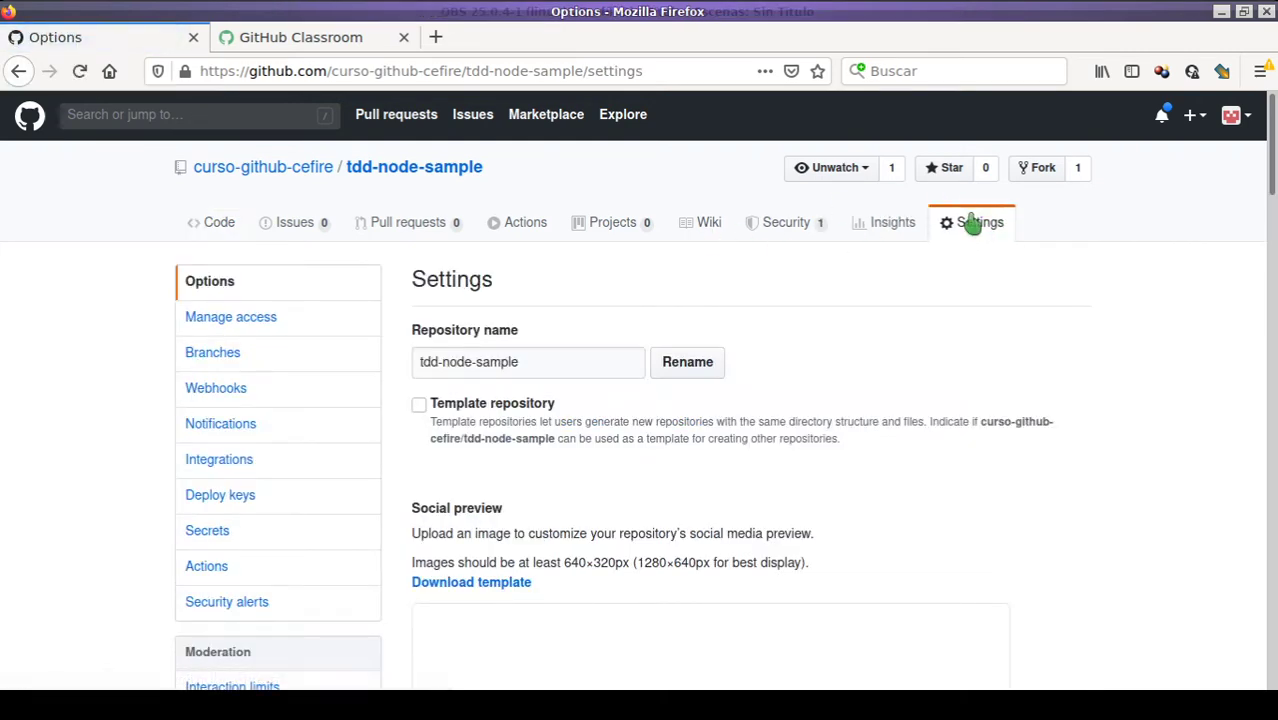
pyautogui.click(419, 405)
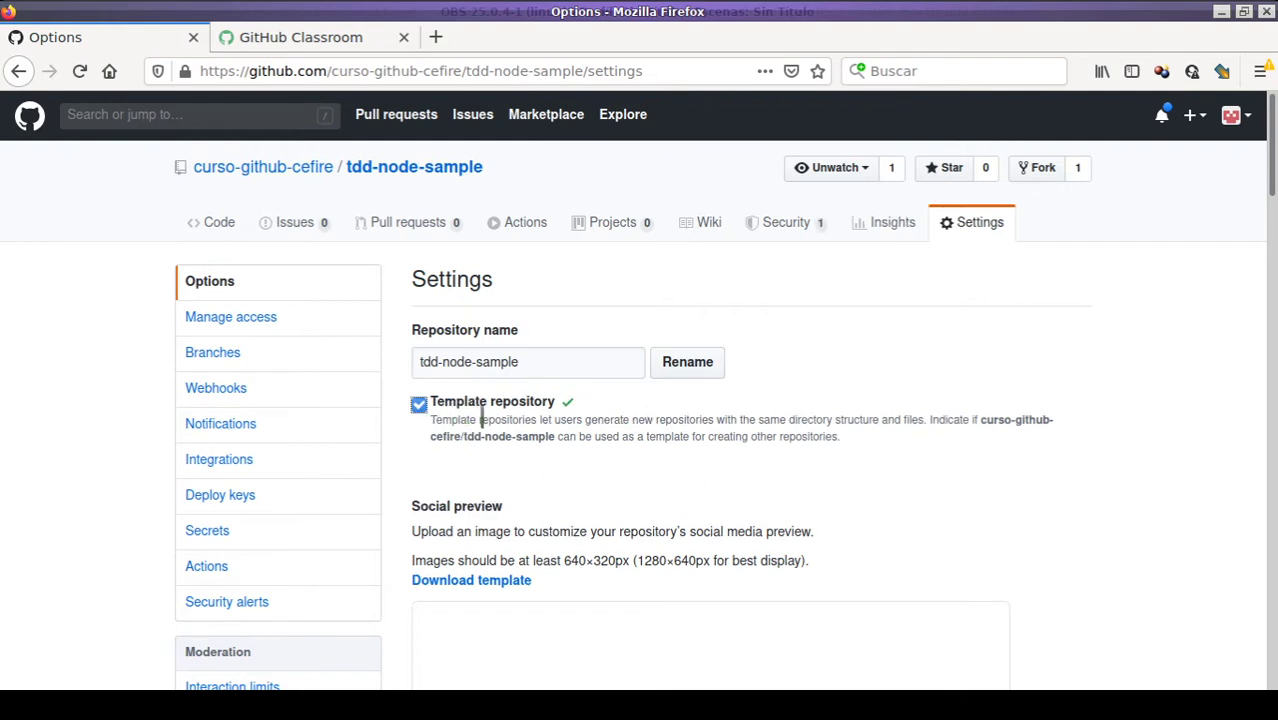
pyautogui.click(219, 228)
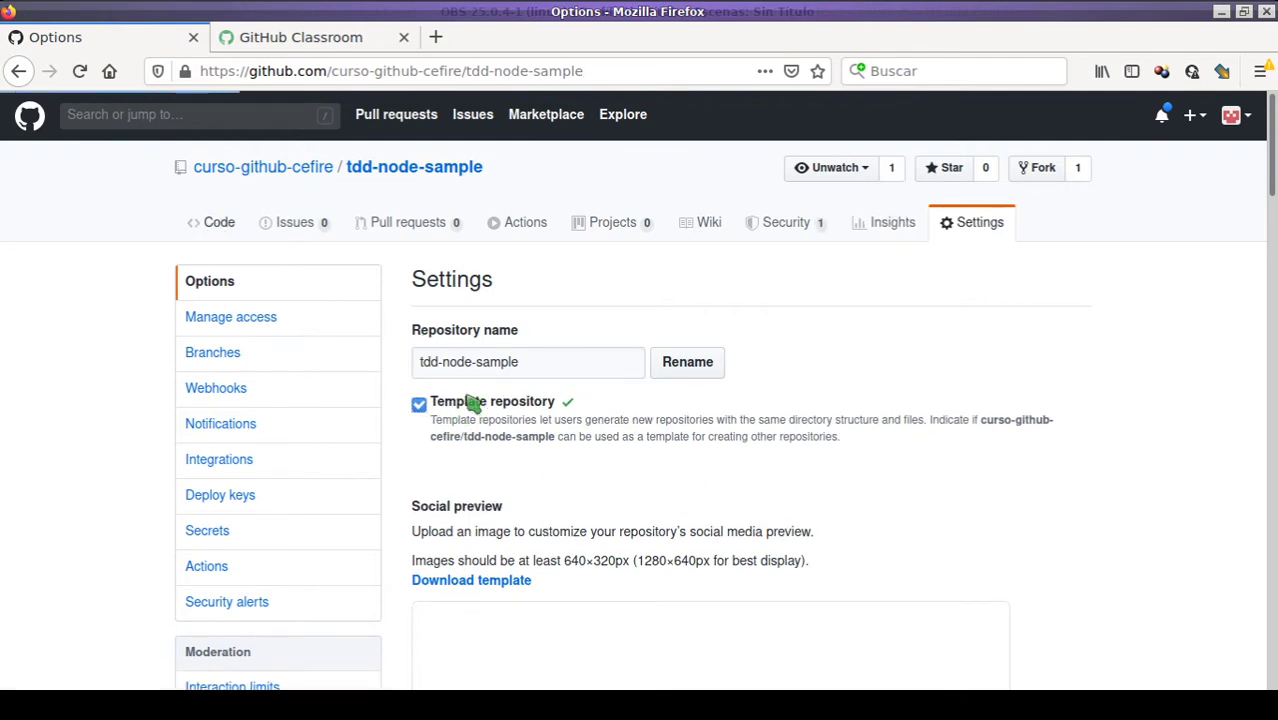
# Switch to GitHub Classroom and start a new individual assignment in the test_autograding classroom
pyautogui.click(321, 46)
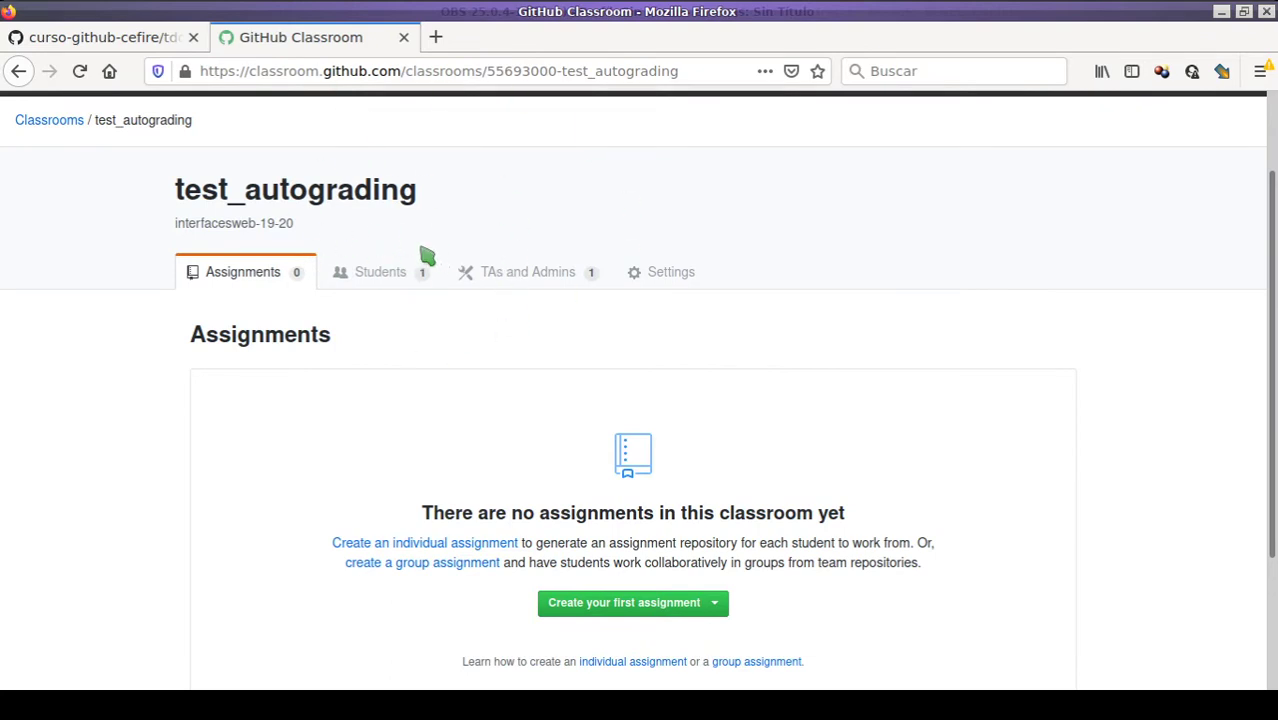
pyautogui.scroll(-1, 440, 226)
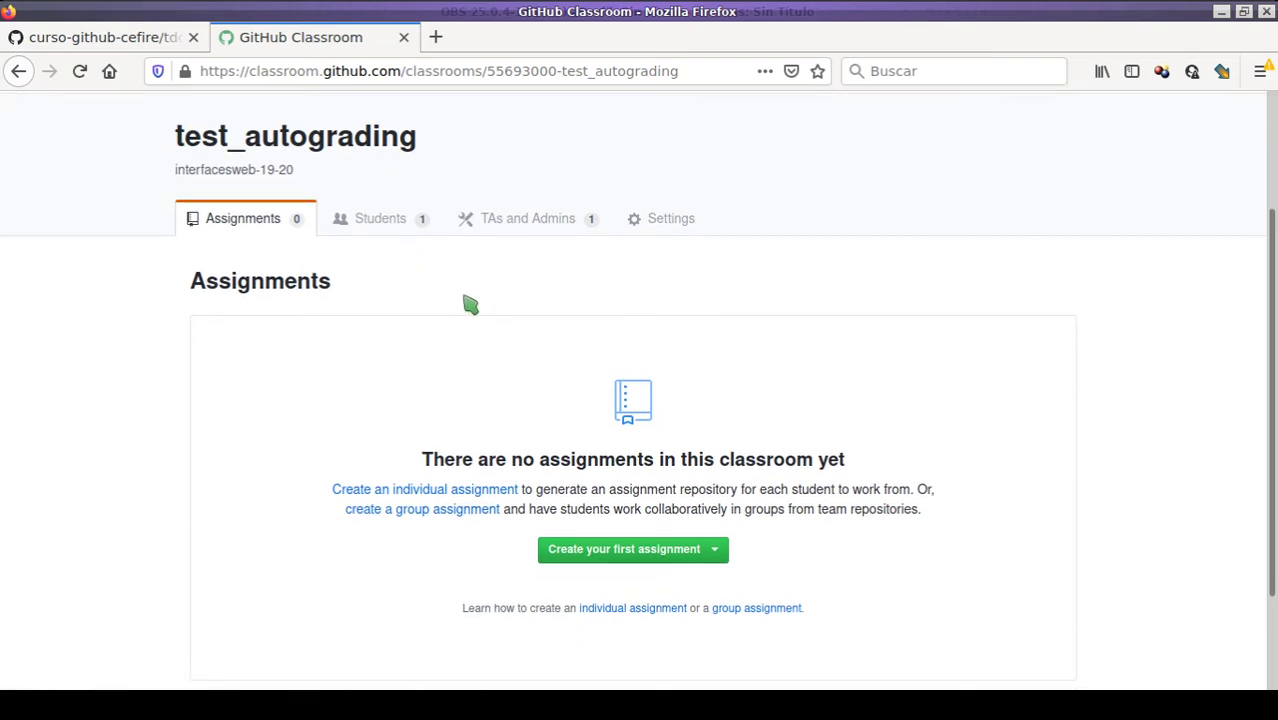
pyautogui.scroll(1, 429, 308)
pyautogui.scroll(1, 429, 308)
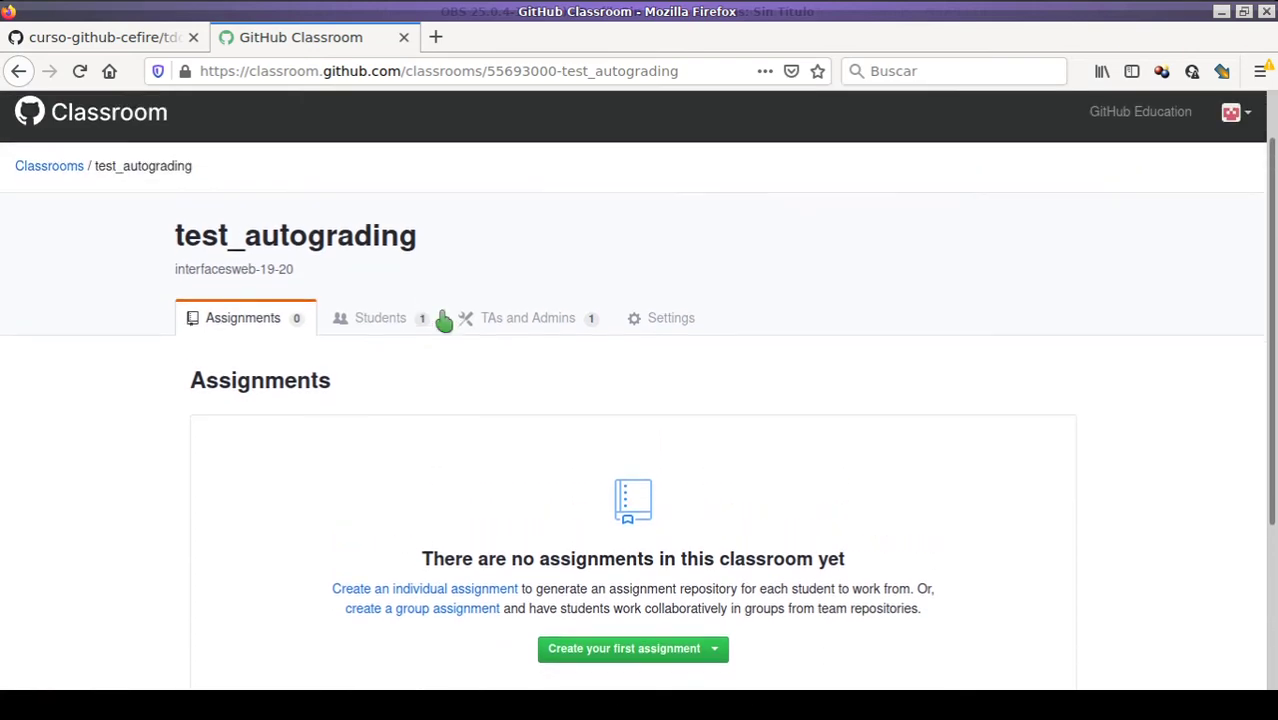
pyautogui.scroll(-3, 442, 320)
pyautogui.click(614, 498)
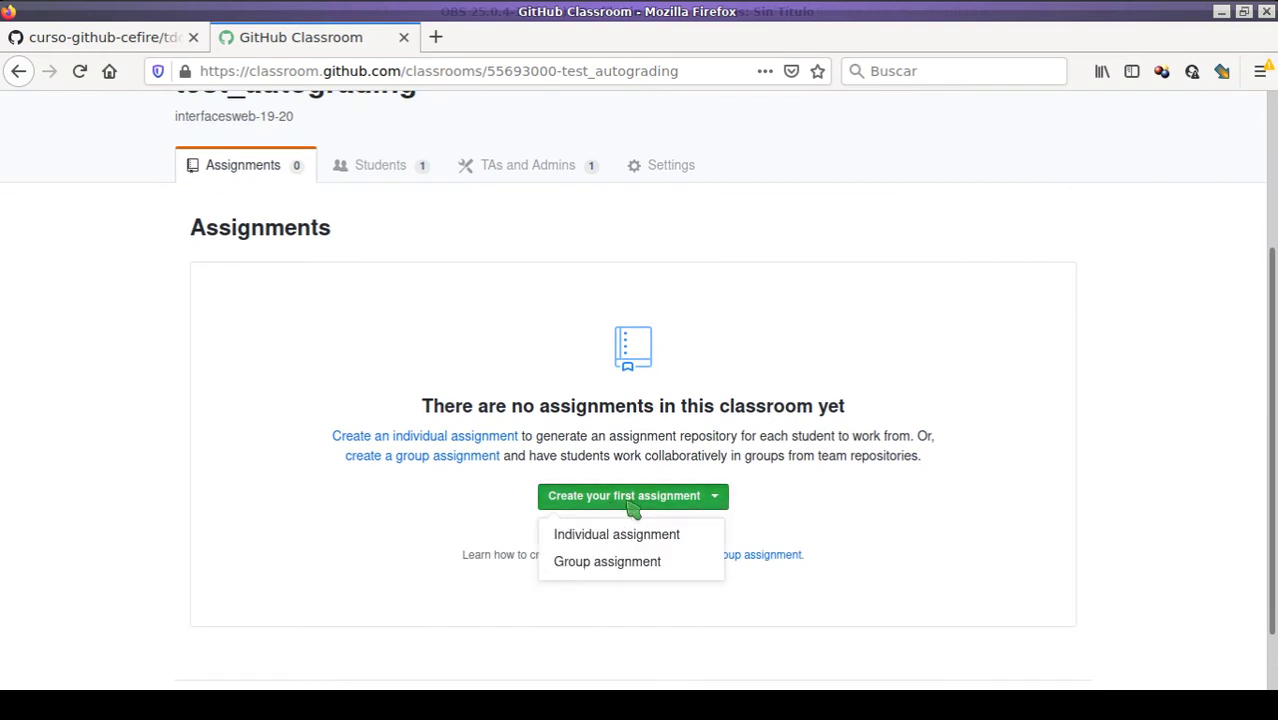
pyautogui.click(634, 538)
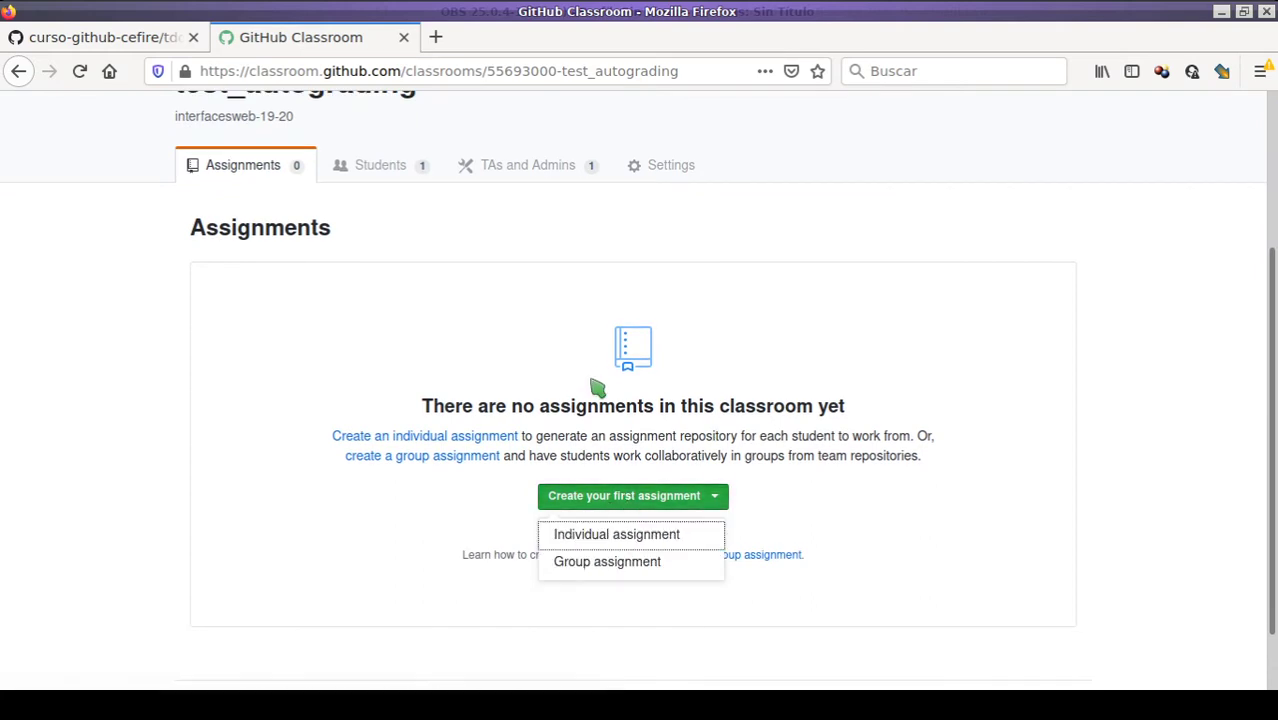
# Title the assignment "Práctica 1" and make its student repositories public
pyautogui.scroll(-3, 508, 318)
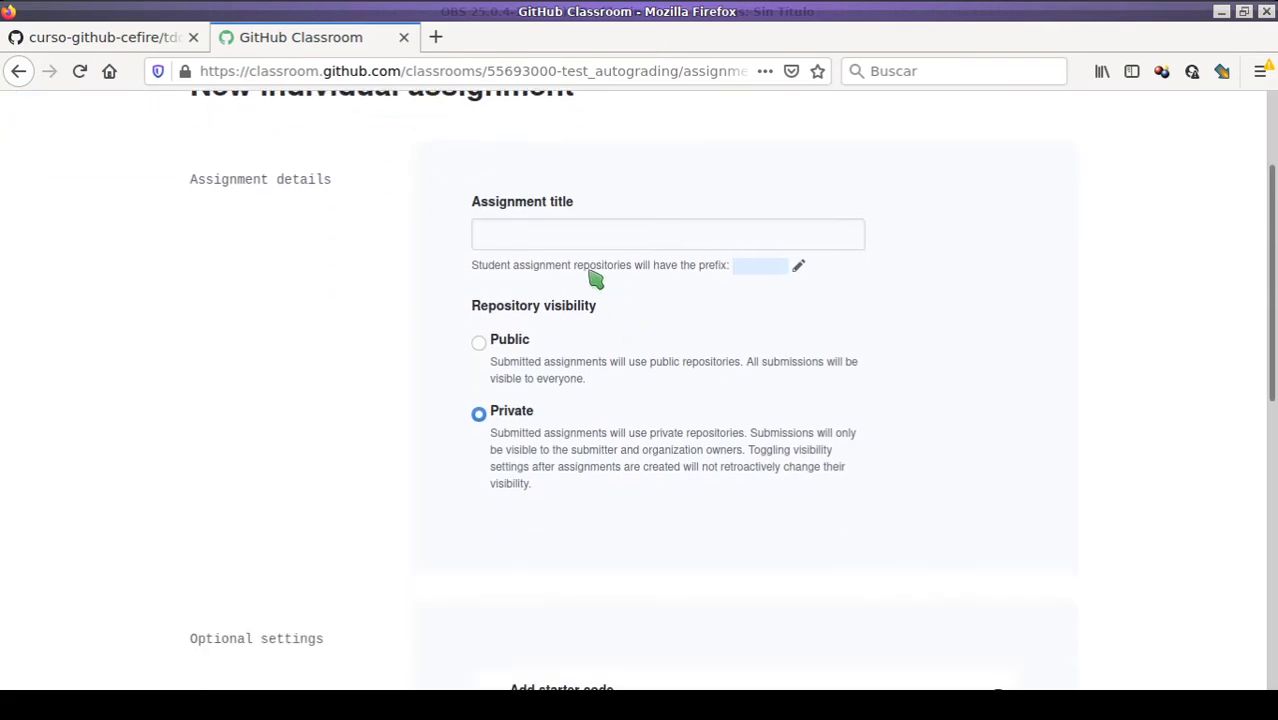
pyautogui.click(563, 240)
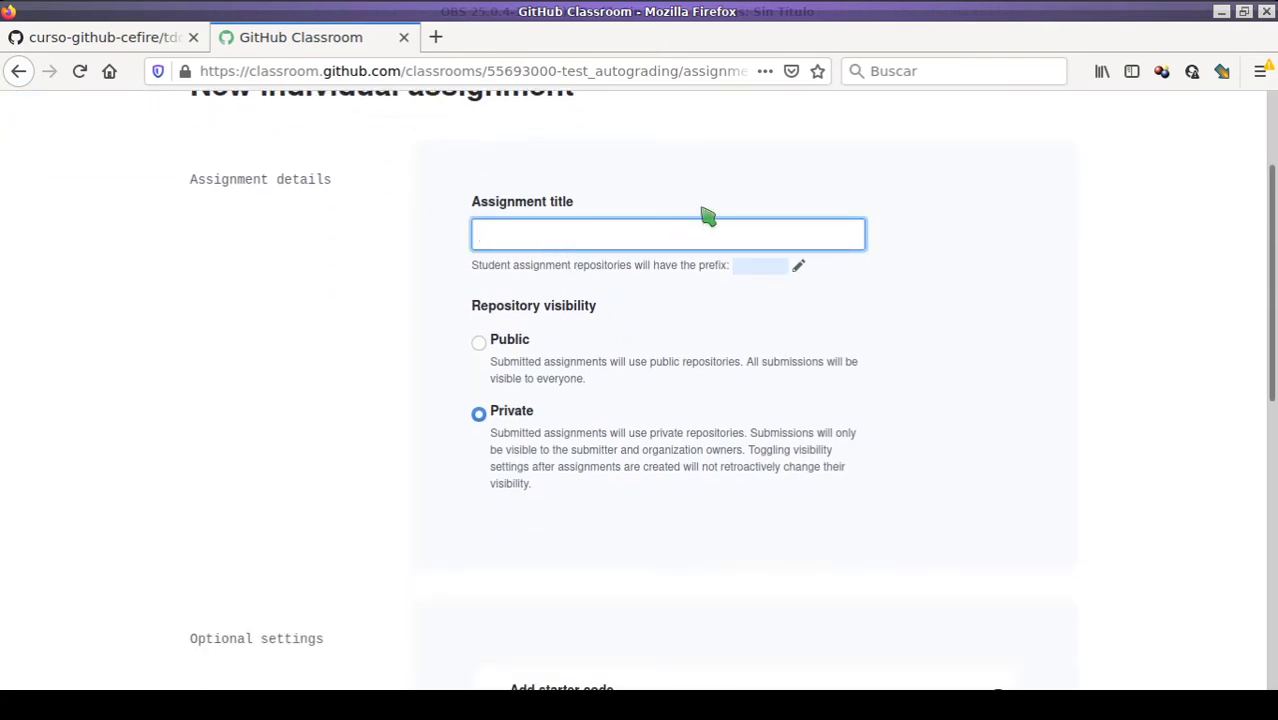
pyautogui.write('Práctica 1')
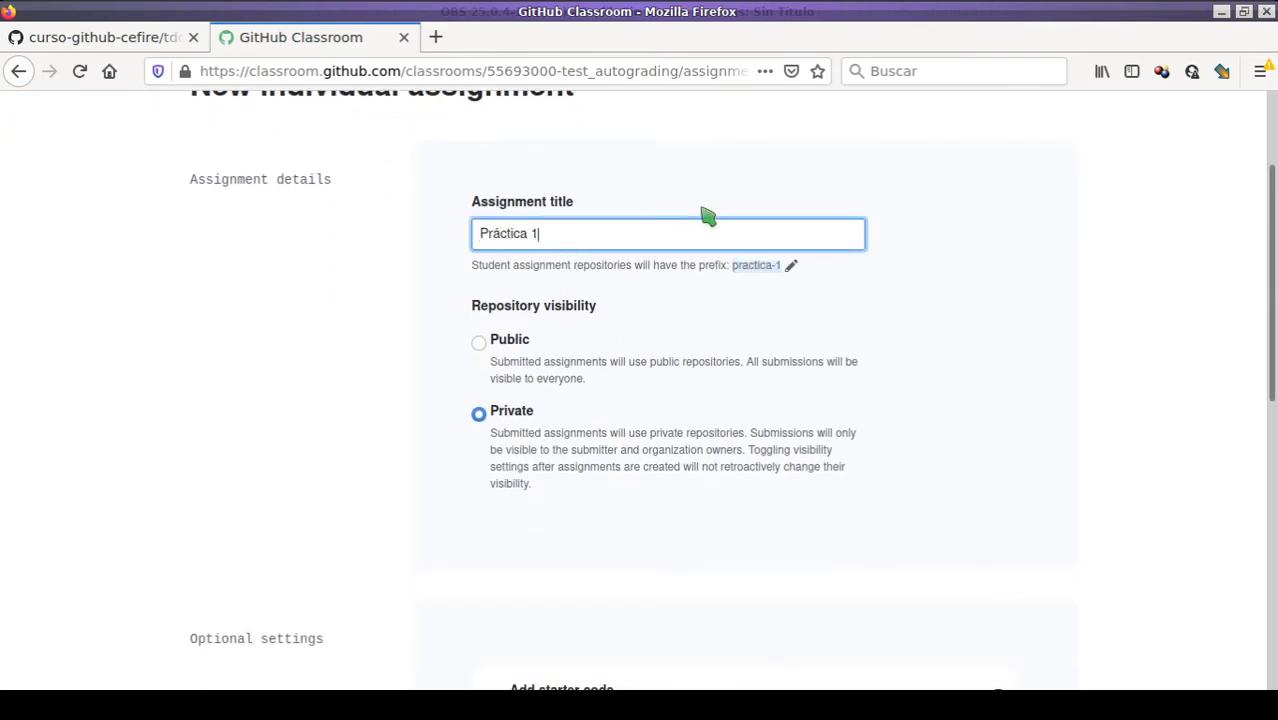
pyautogui.click(479, 343)
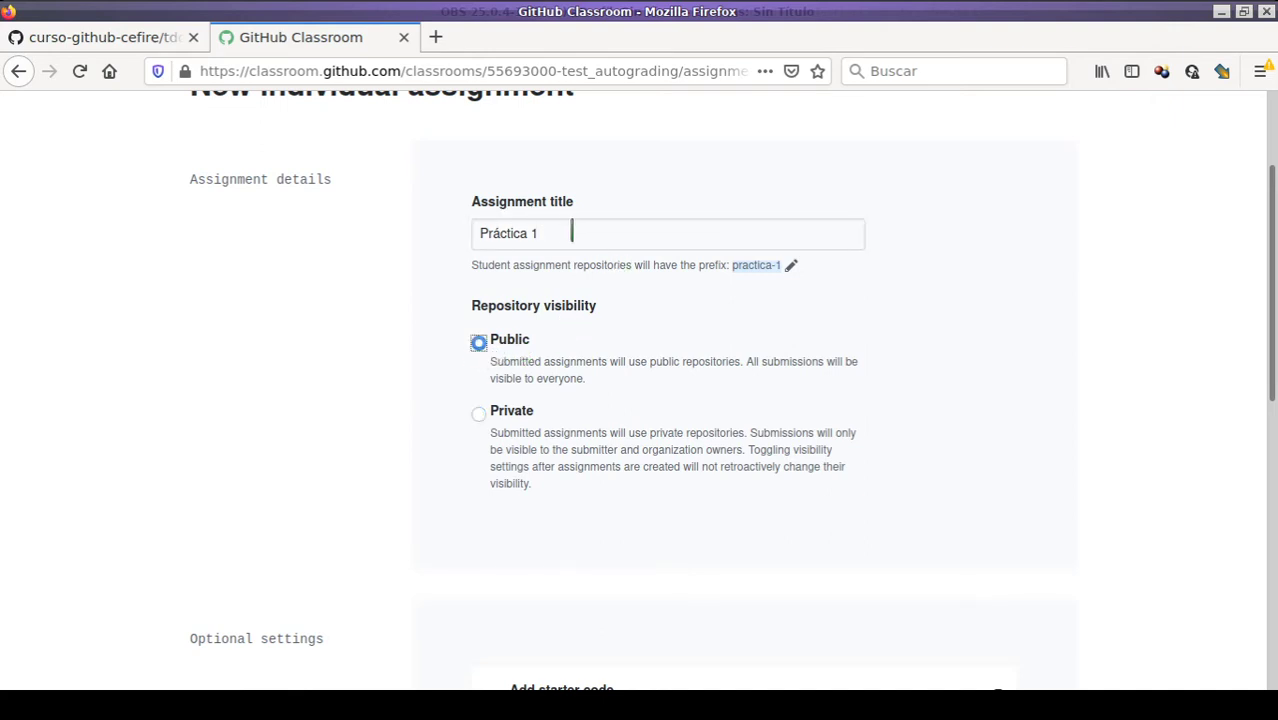
# Add the curso-github-cefire/tdd-node-sample template repository as the assignment's starter code
pyautogui.scroll(-5, 480, 320)
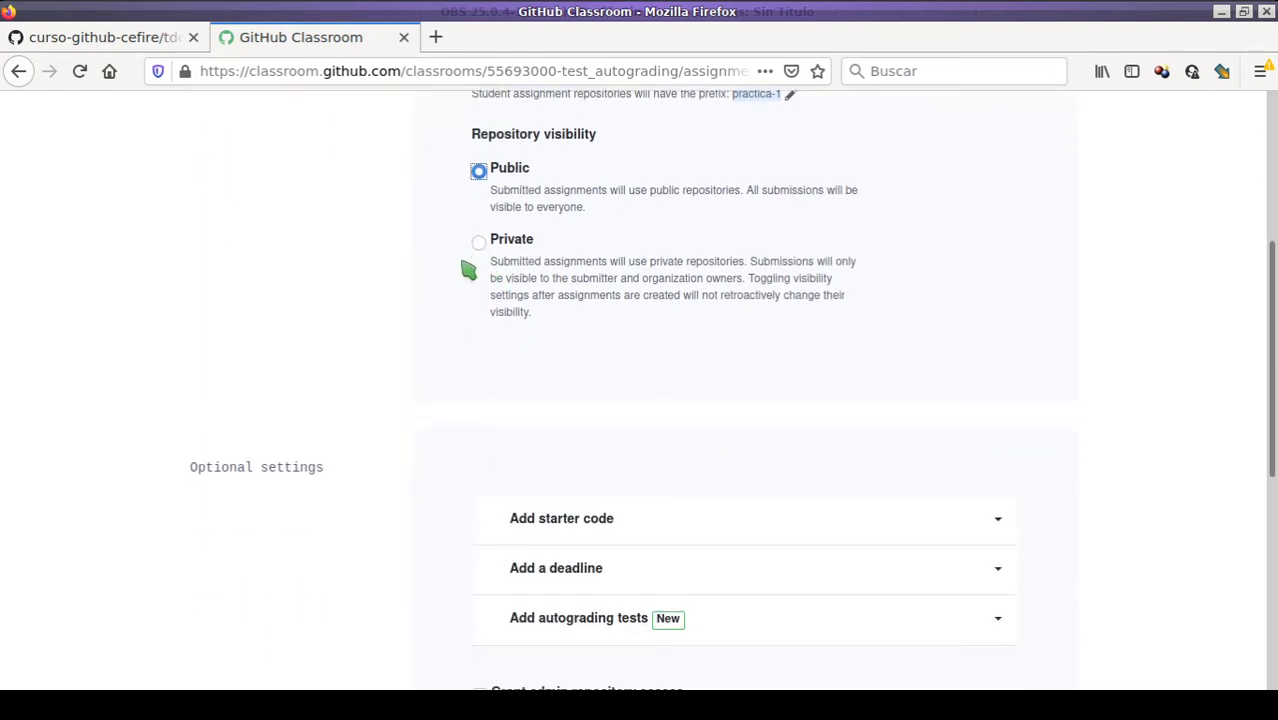
pyautogui.scroll(-4, 591, 270)
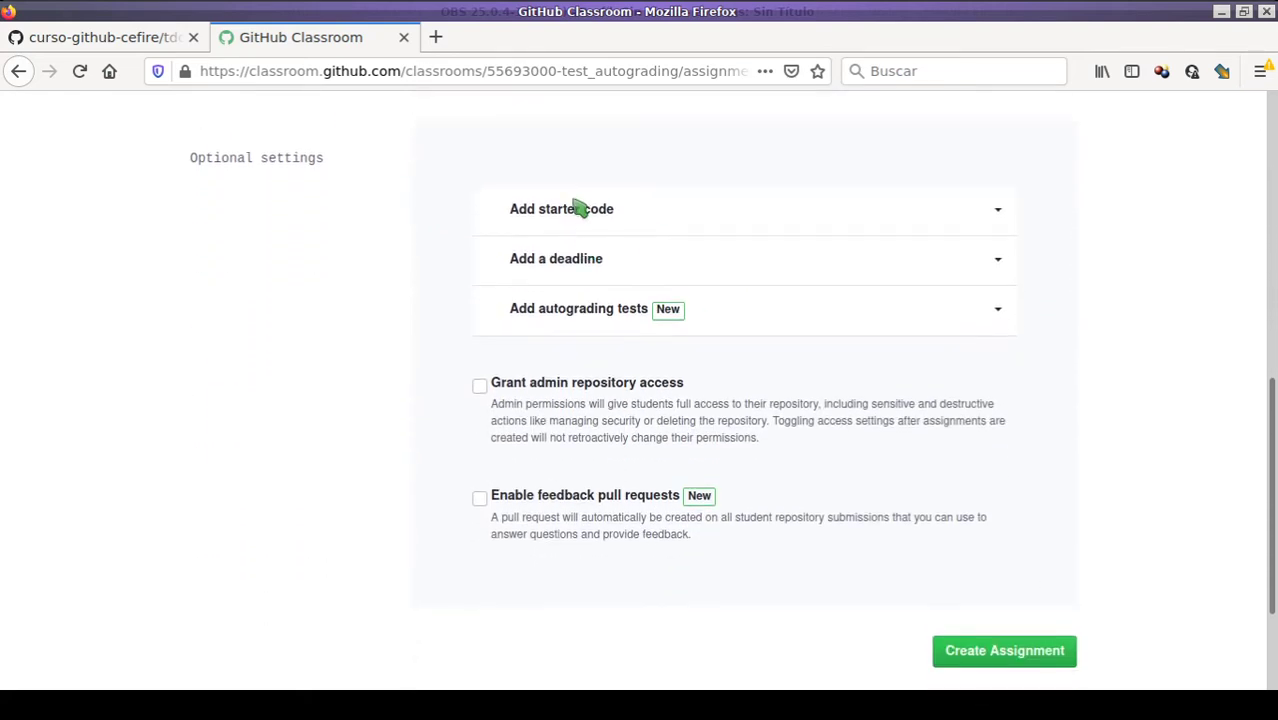
pyautogui.click(998, 211)
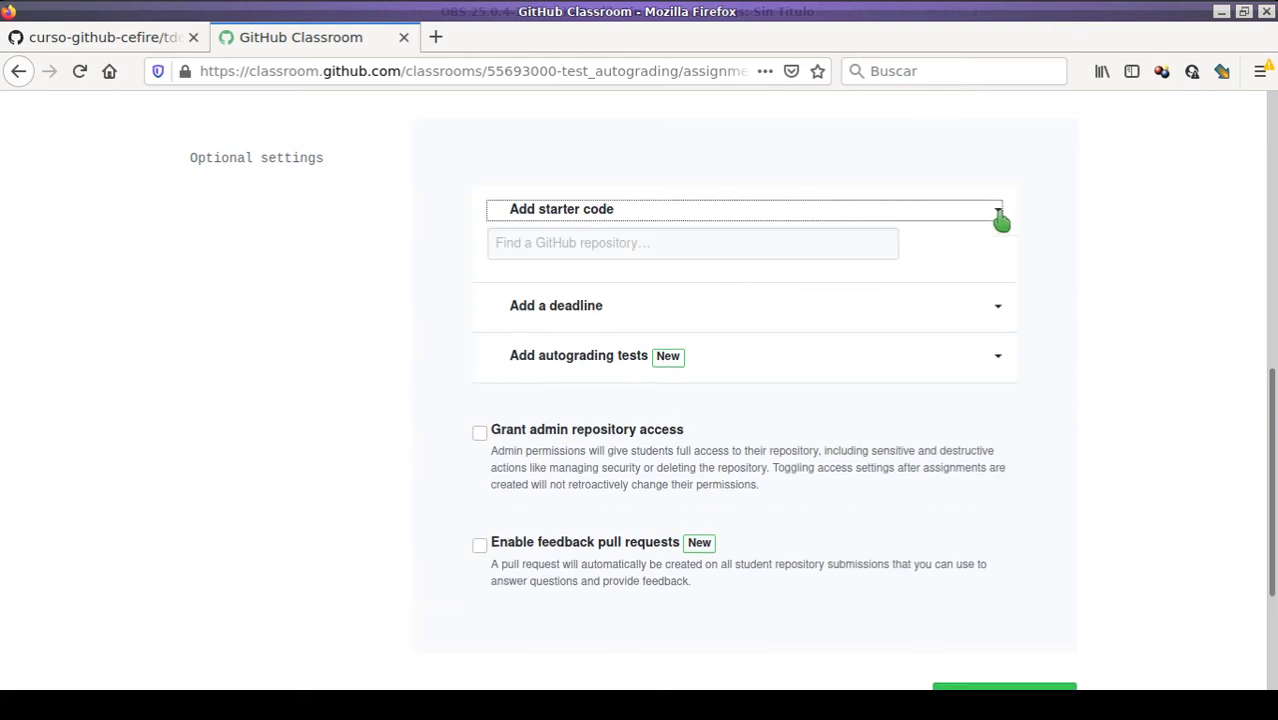
pyautogui.click(765, 242)
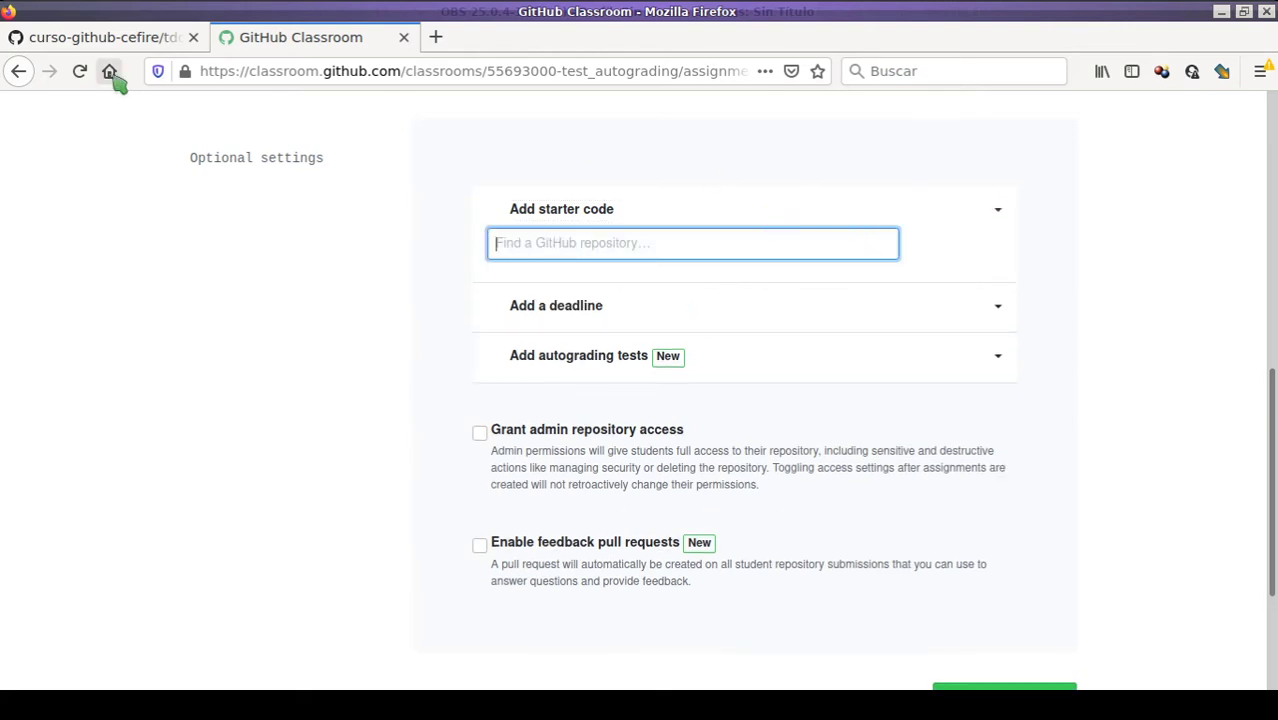
pyautogui.write('cu')
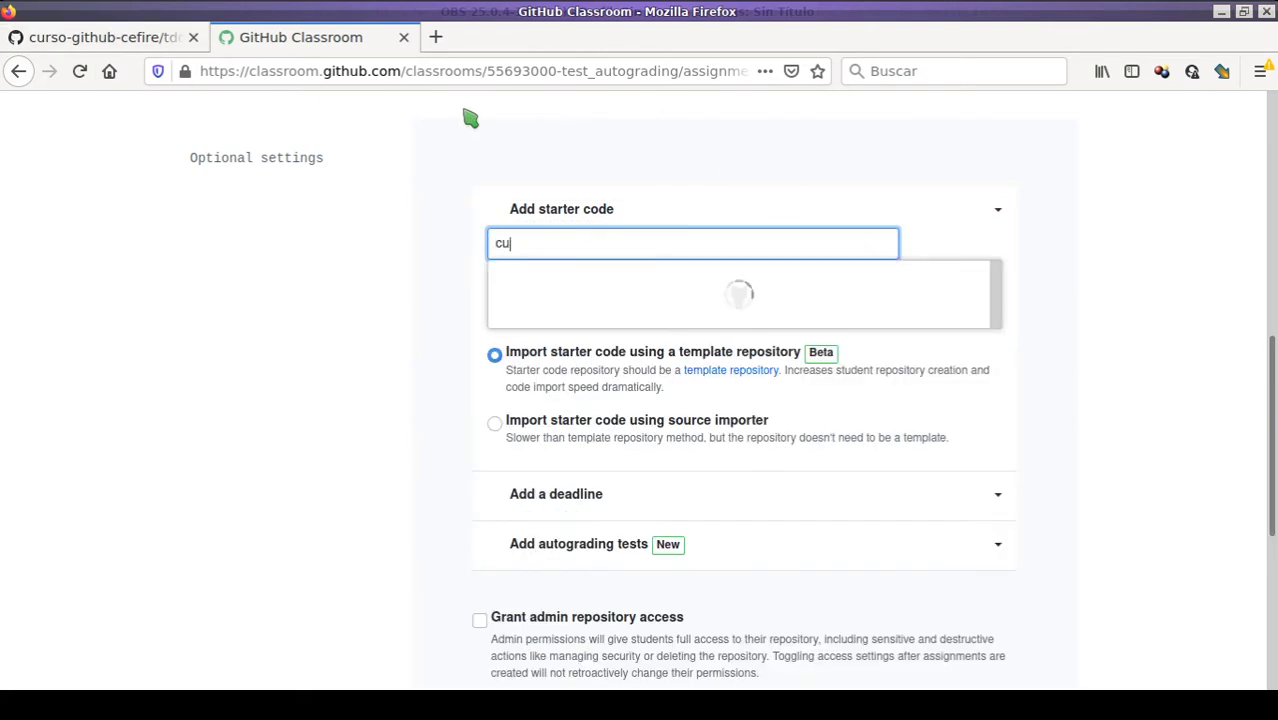
pyautogui.write('rso-github-cefire/tdd')
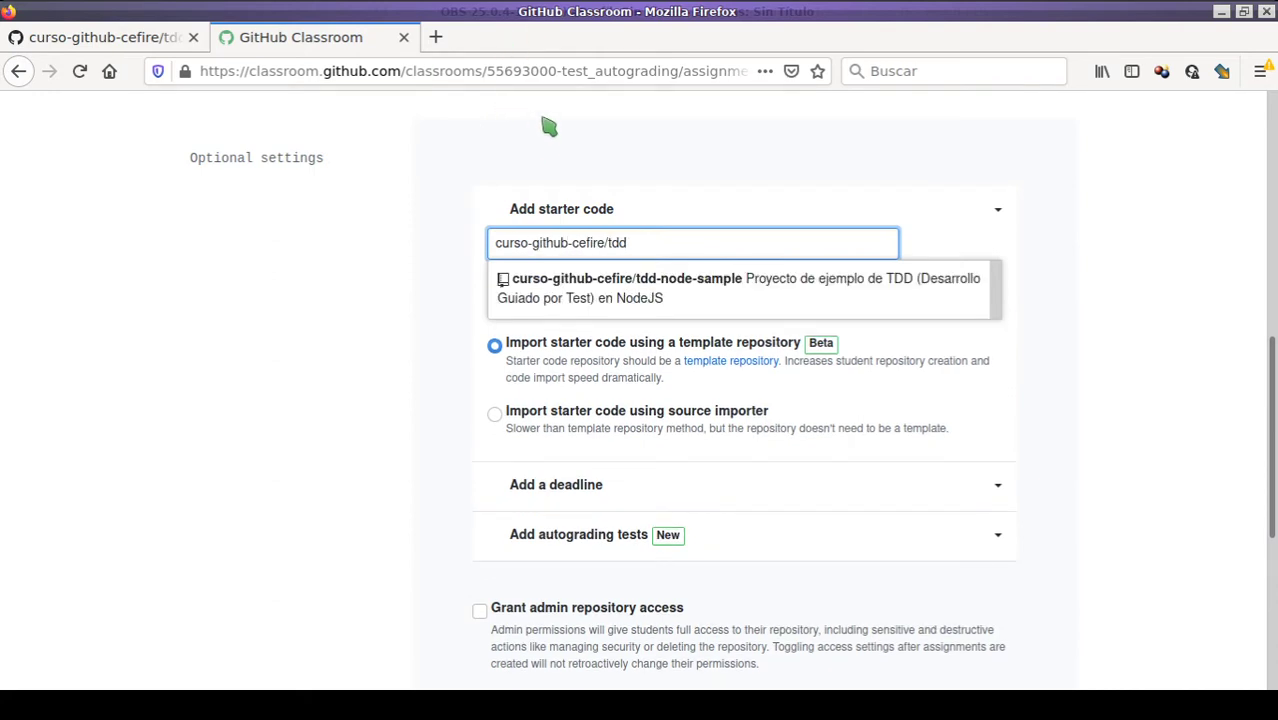
pyautogui.click(687, 296)
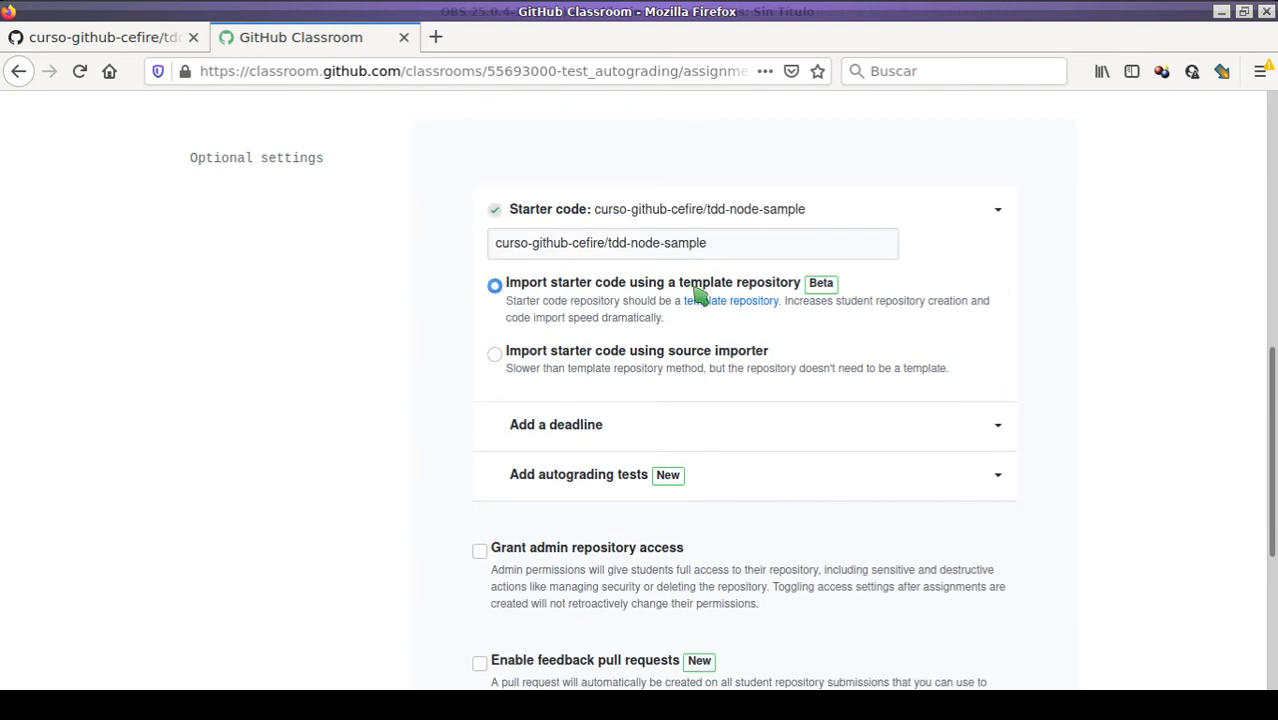
pyautogui.scroll(4, 739, 419)
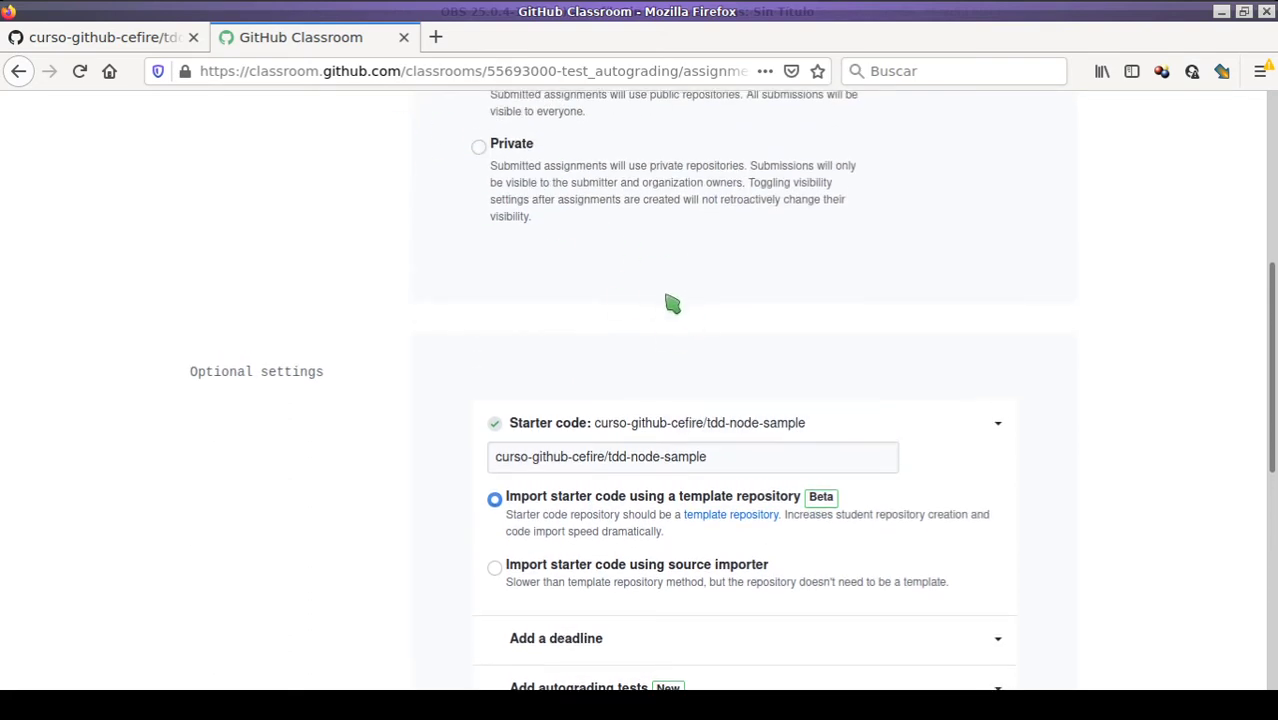
pyautogui.scroll(-2, 719, 331)
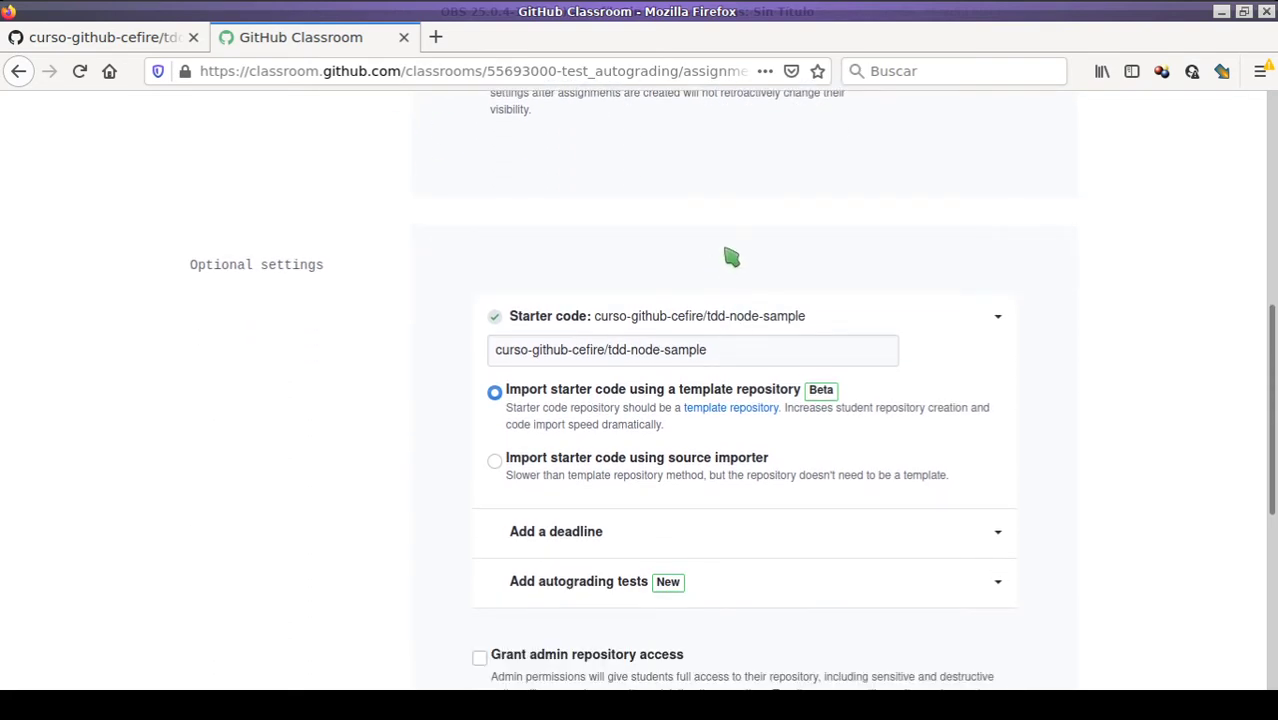
# Review the template repository import option for the starter code and the assignment's deadline setting
pyautogui.scroll(-4, 716, 260)
pyautogui.scroll(1, 671, 189)
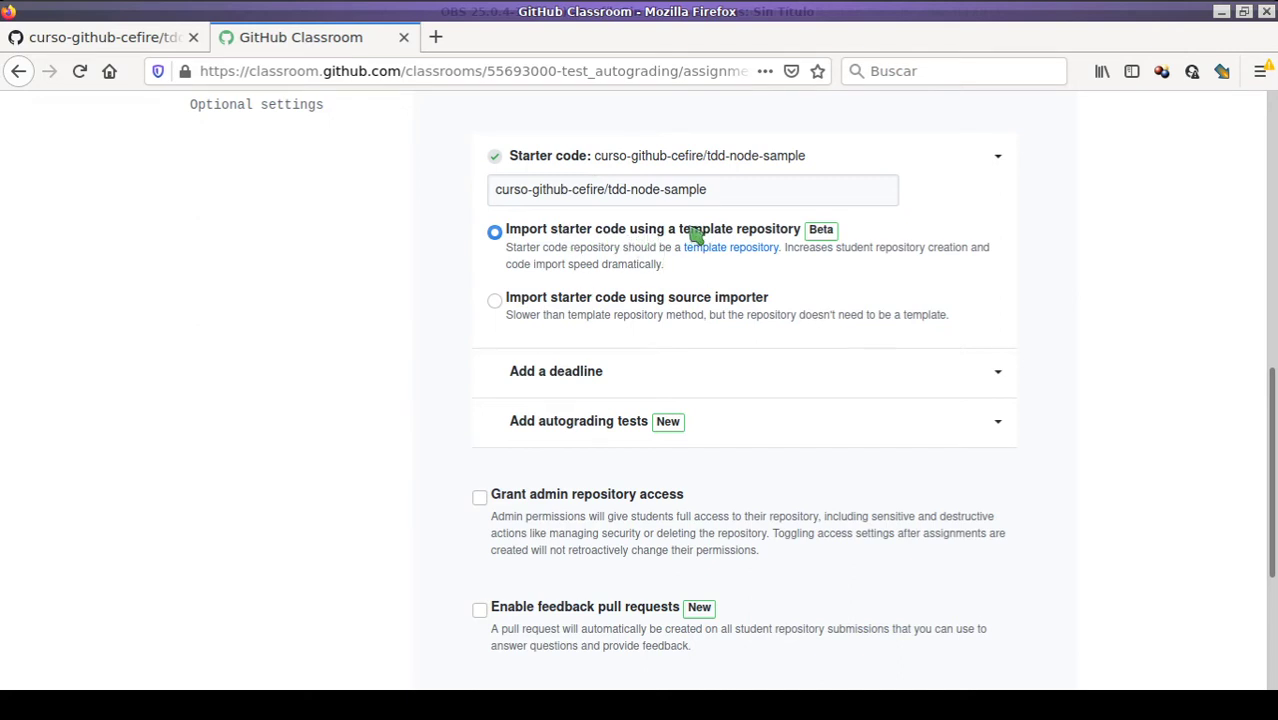
pyautogui.moveTo(681, 232); pyautogui.dragTo(805, 240)
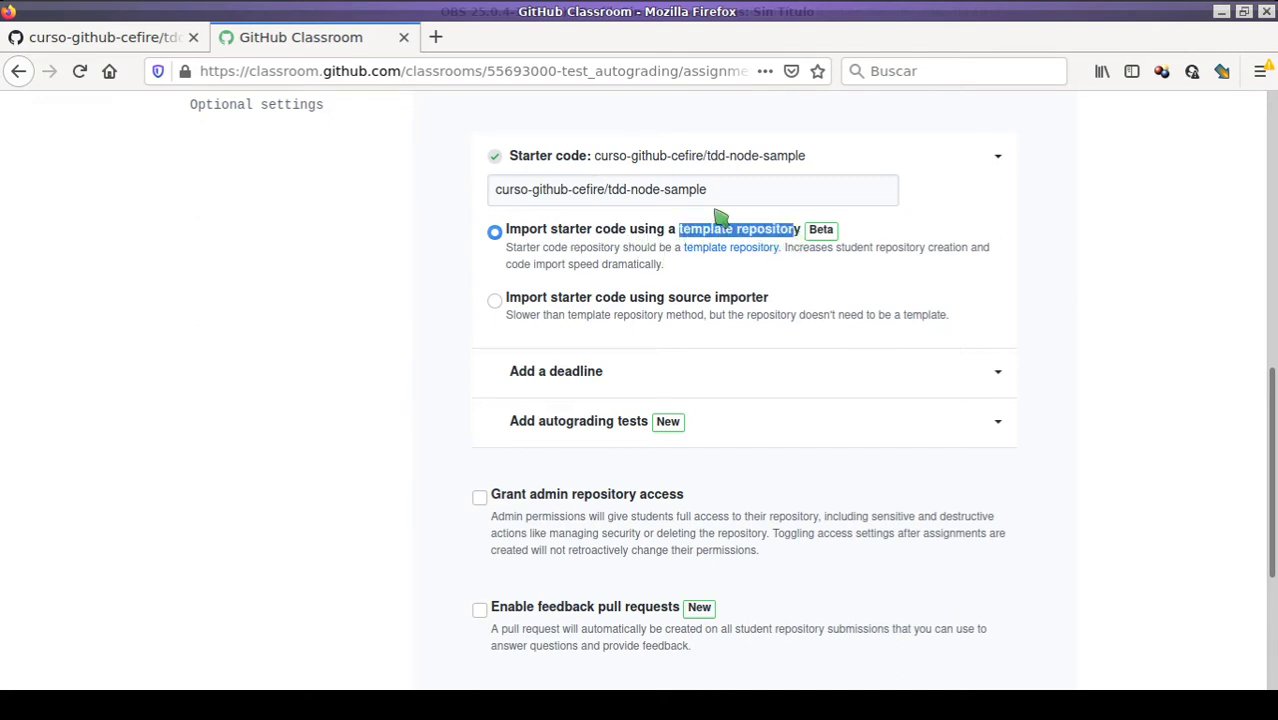
pyautogui.click(1138, 240)
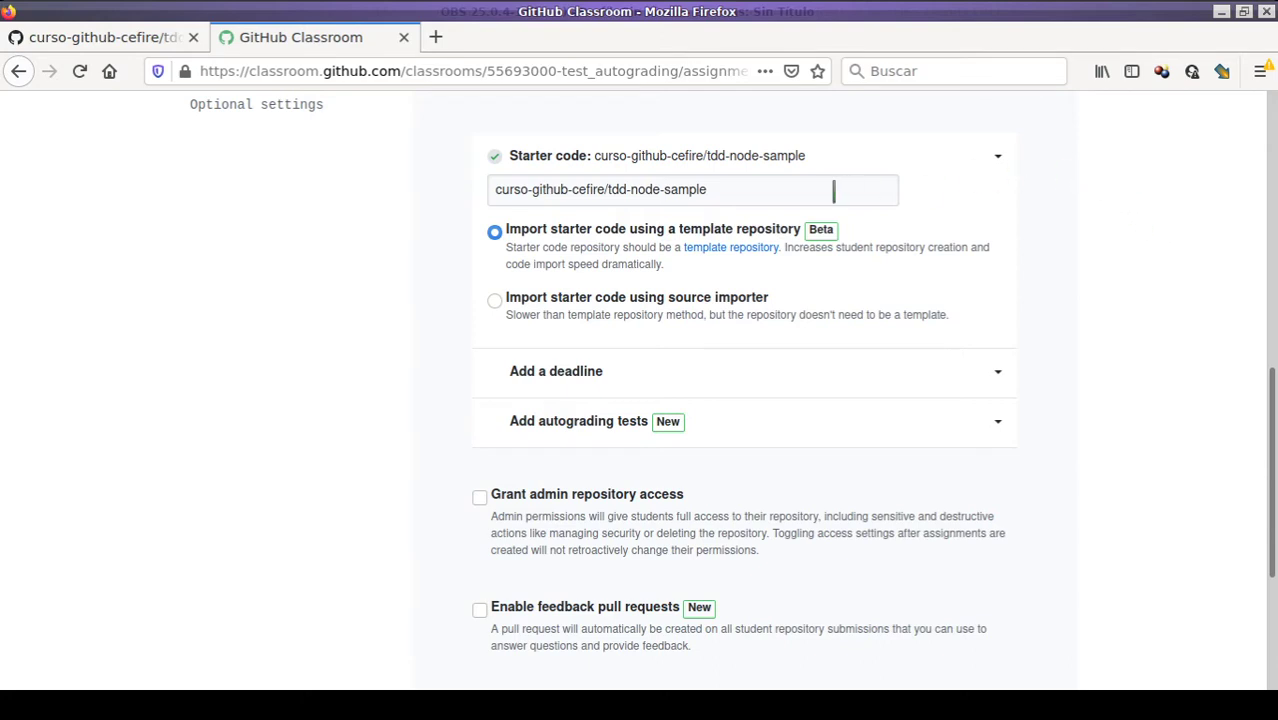
pyautogui.scroll(-2, 650, 247)
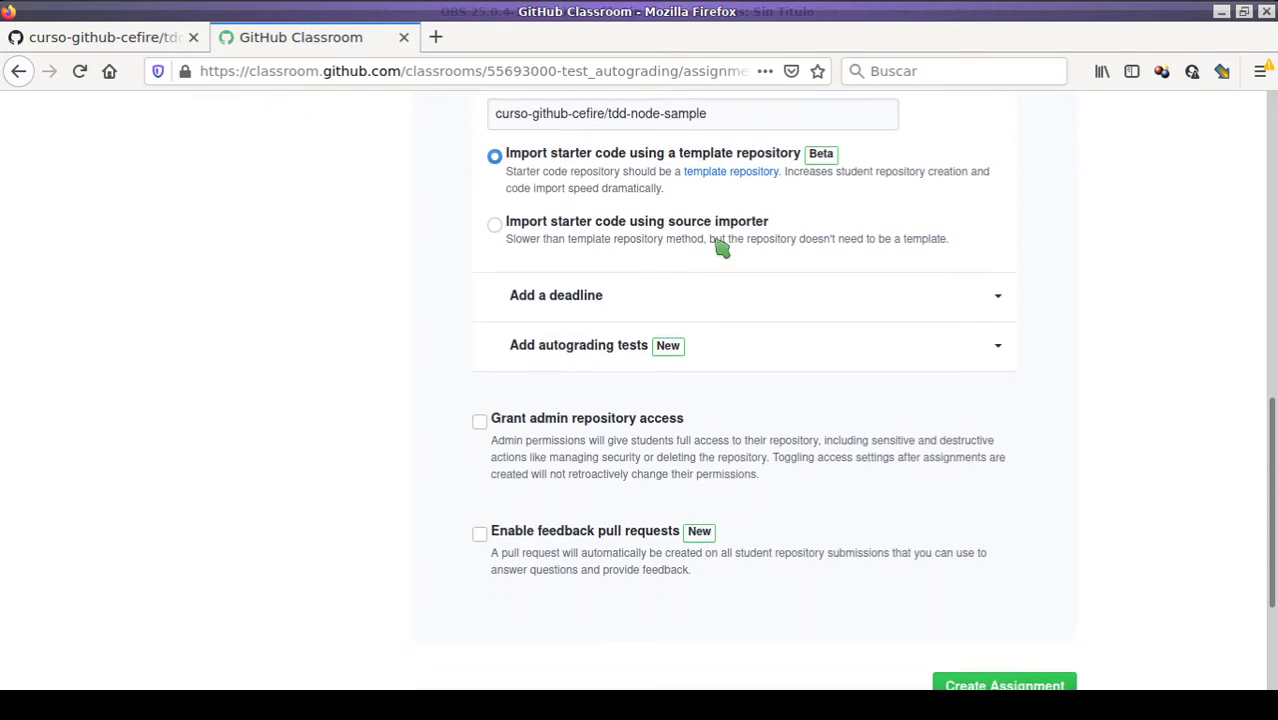
pyautogui.click(596, 268)
pyautogui.click(595, 268)
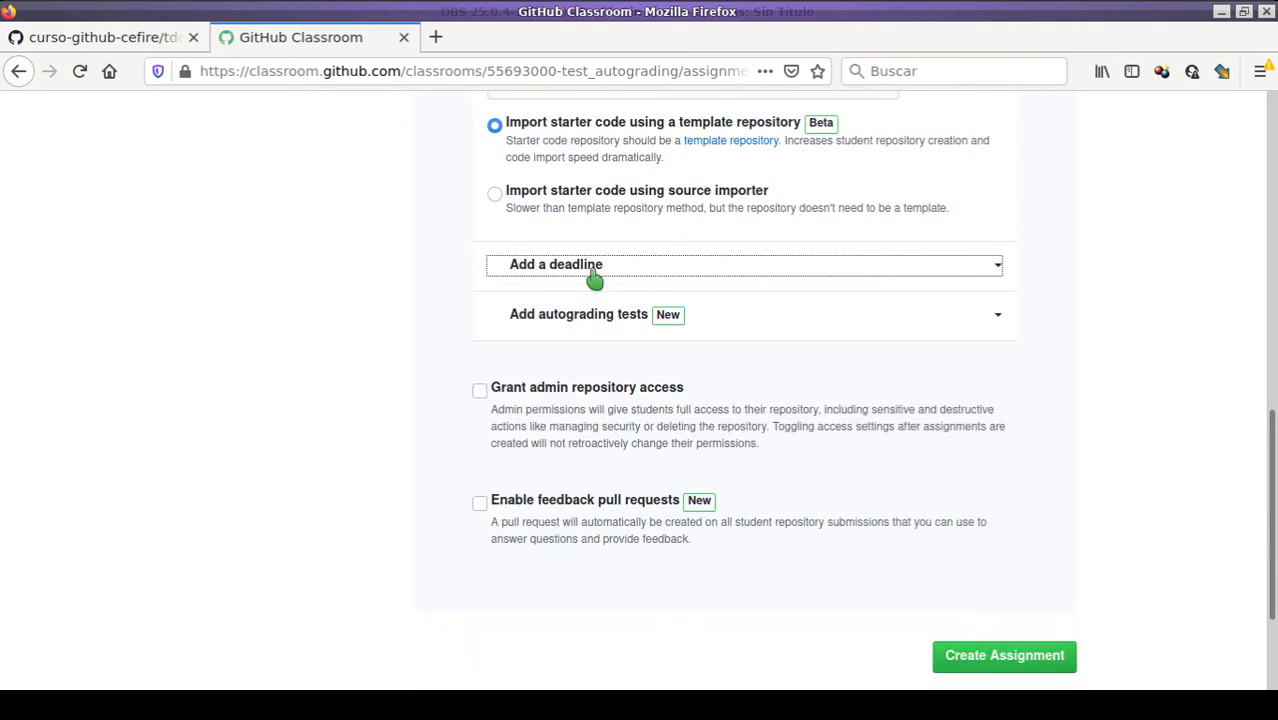
# Start a Run command autograding test named "Suma" with setup command "npm install" and run command "npm run test1"
pyautogui.click(572, 322)
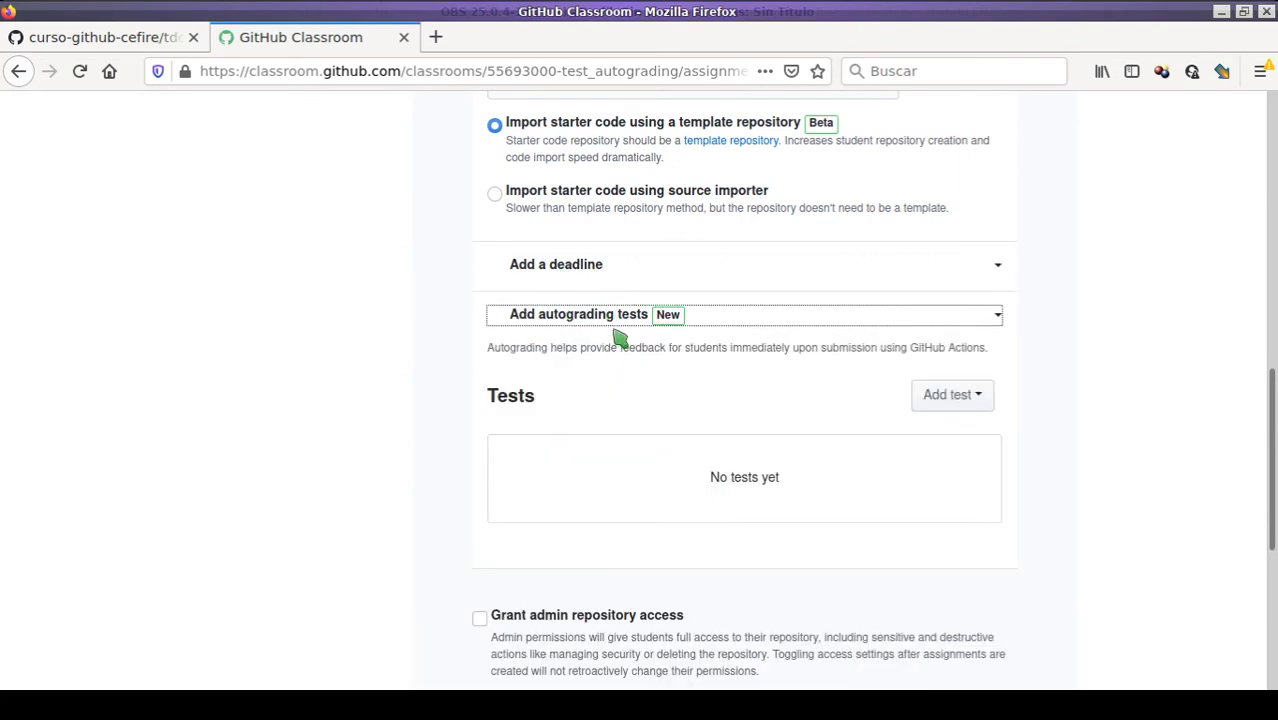
pyautogui.scroll(-2, 571, 334)
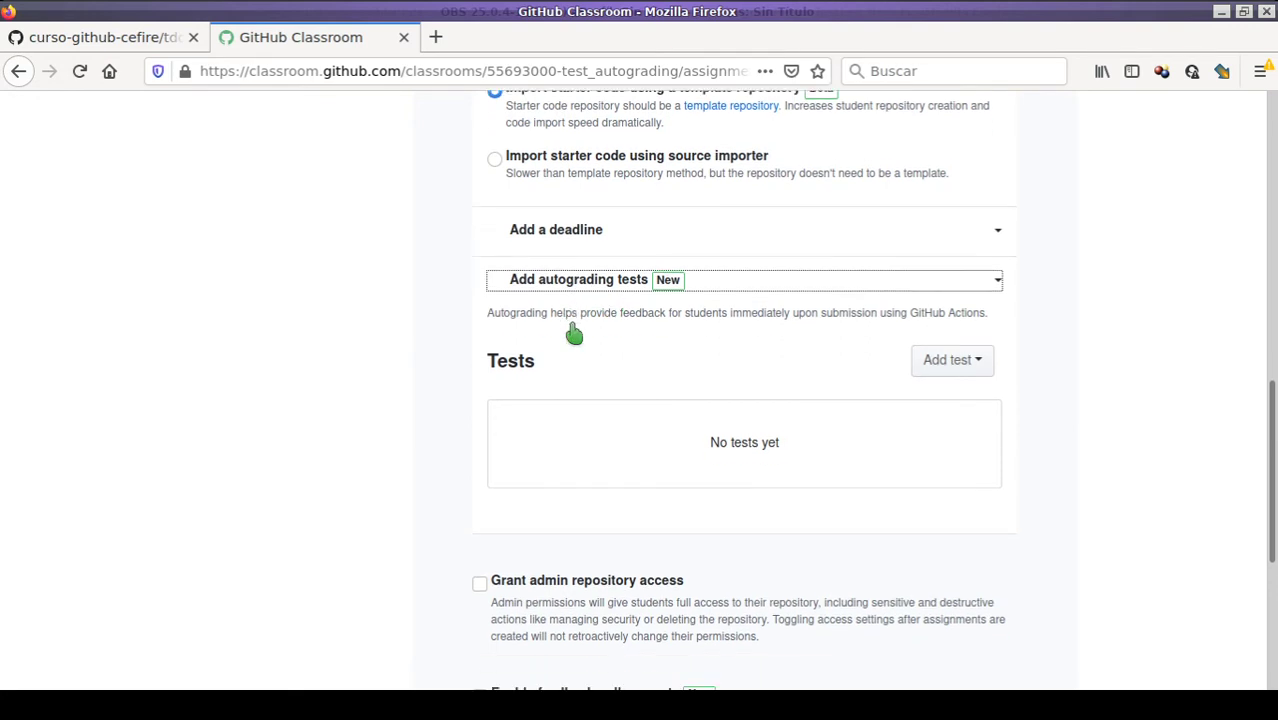
pyautogui.scroll(-2, 870, 308)
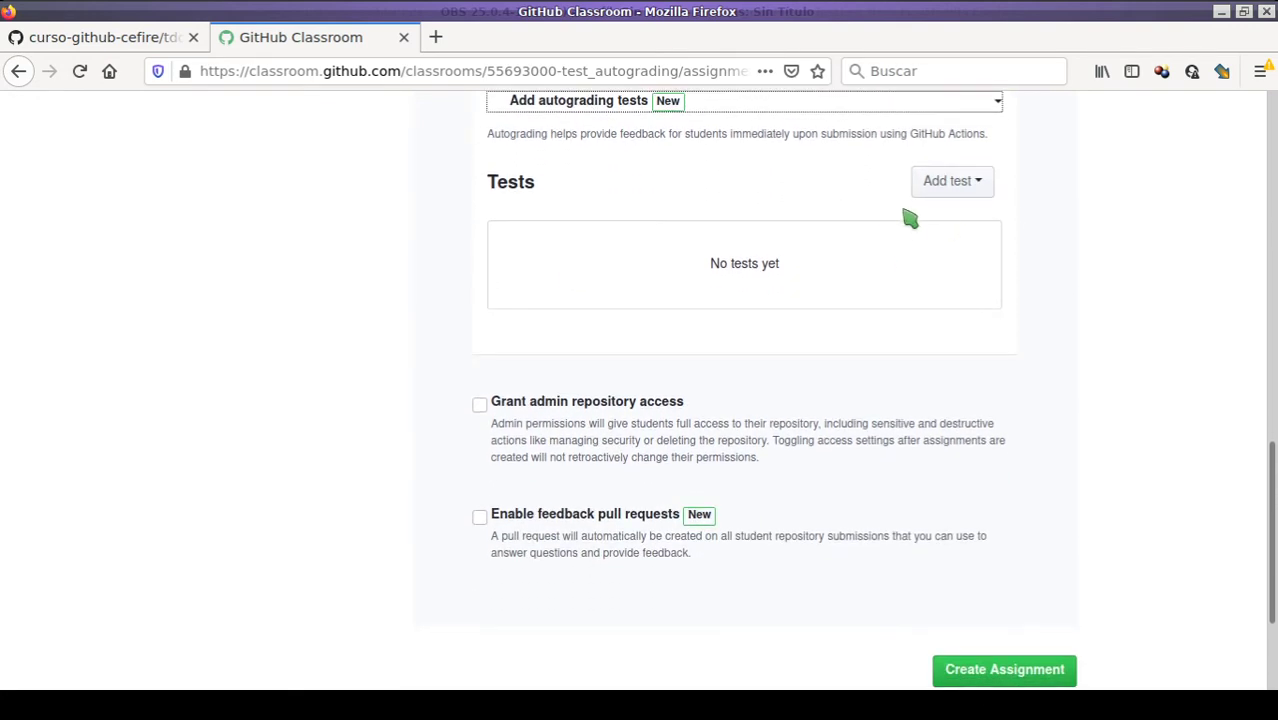
pyautogui.scroll(1, 907, 214)
pyautogui.click(962, 240)
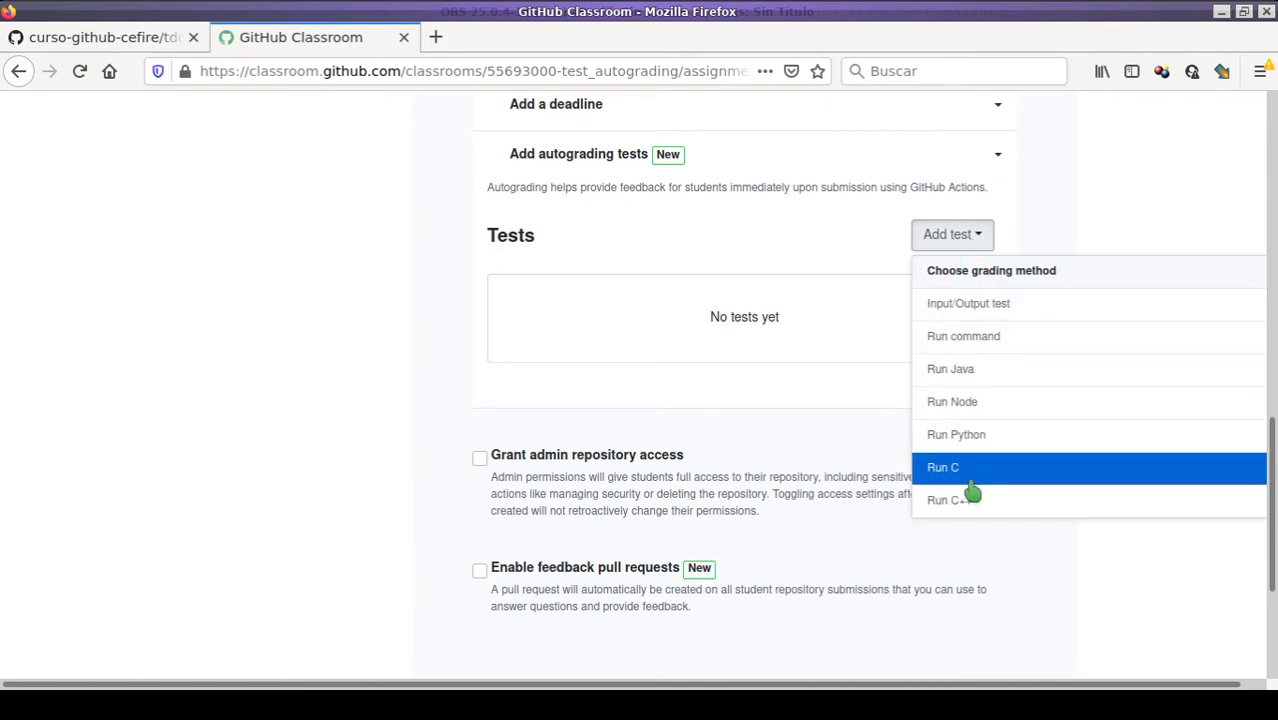
pyautogui.click(986, 340)
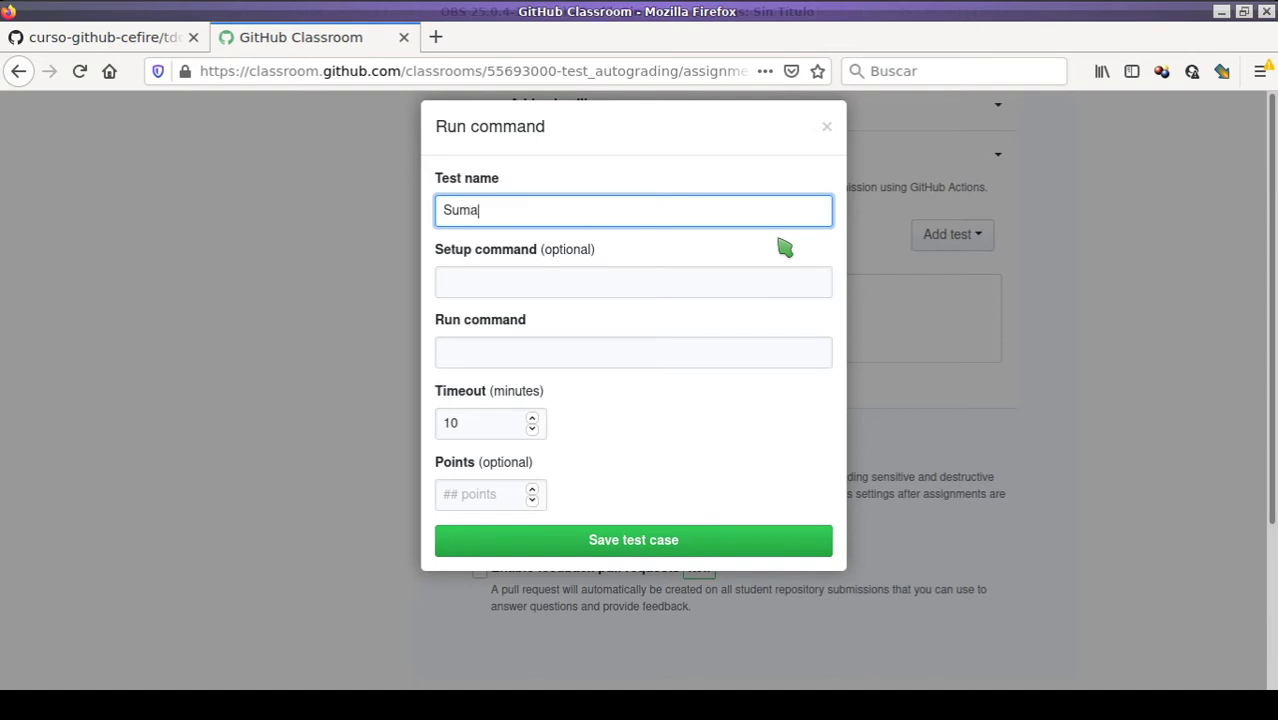
pyautogui.click(532, 287)
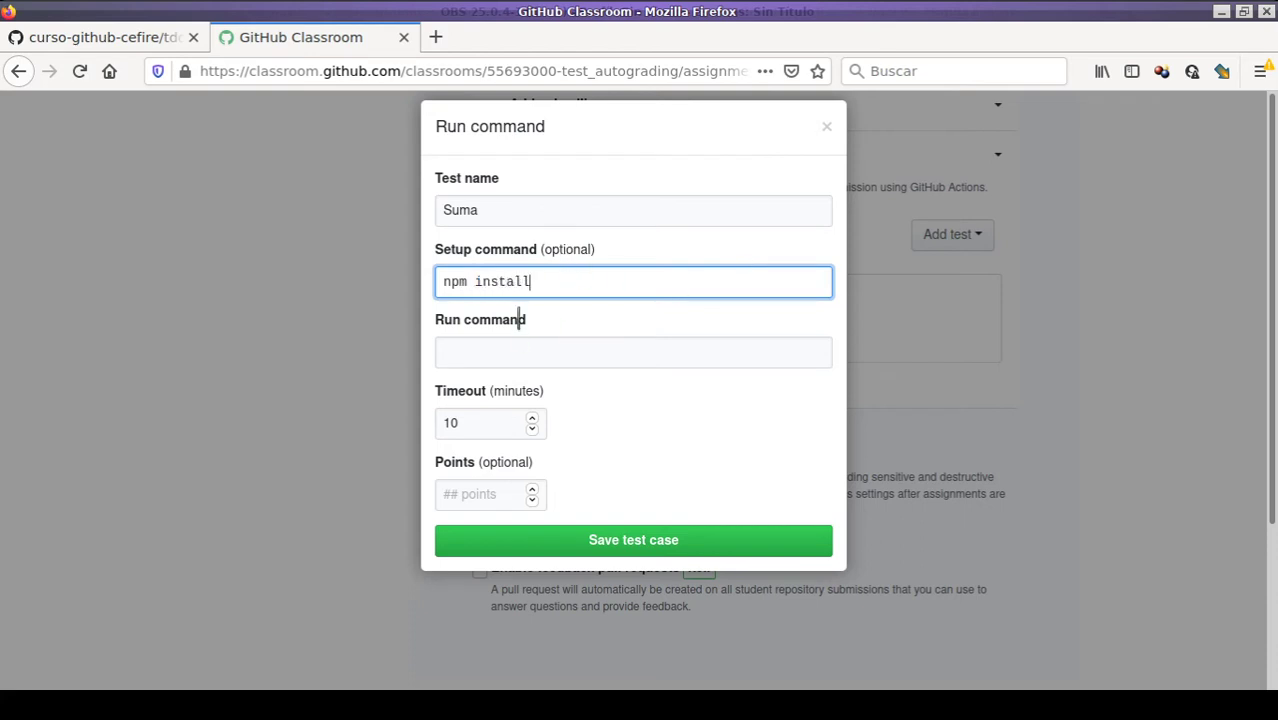
pyautogui.click(541, 351)
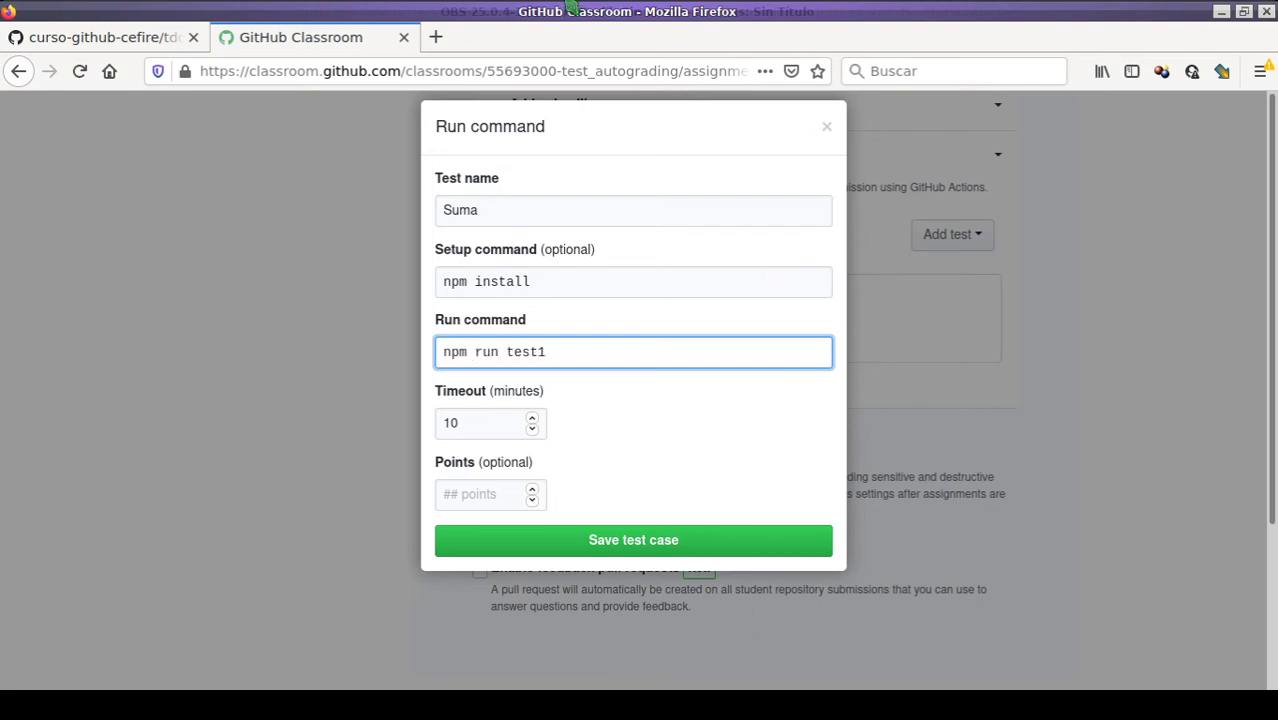
pyautogui.hotkey('alt', 'Tab')
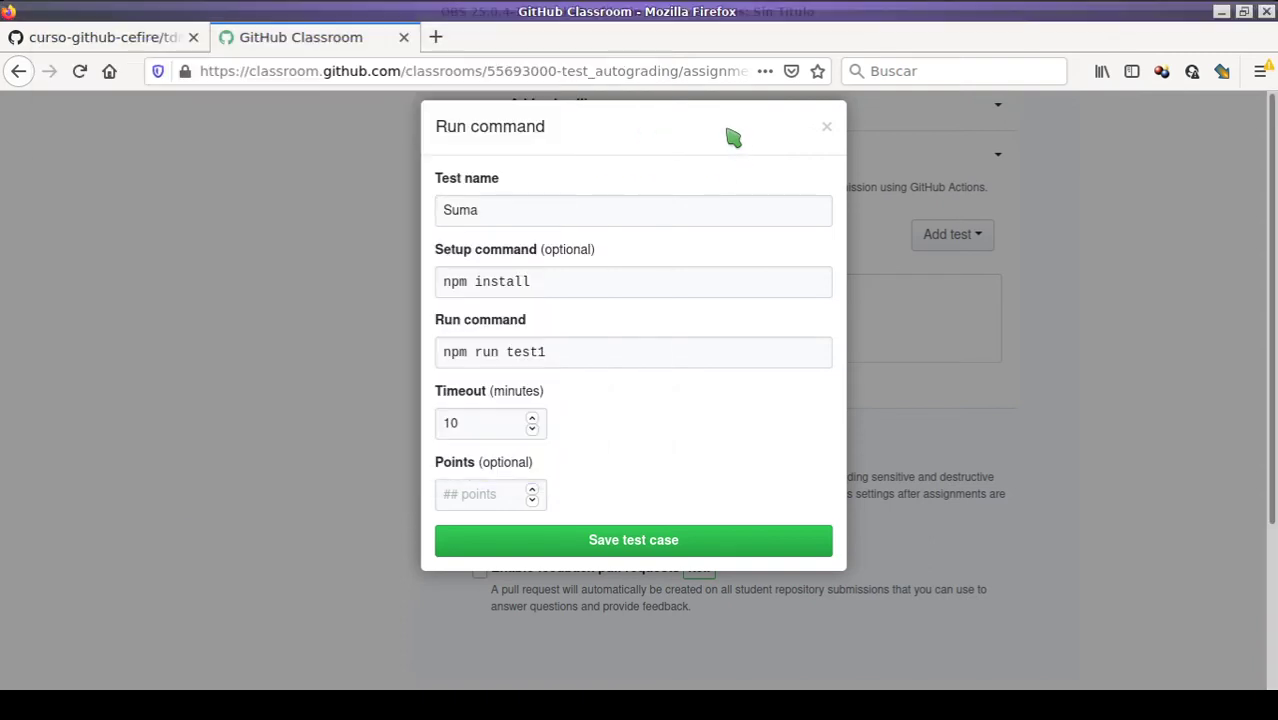
pyautogui.hotkey('alt', 'Tab')
pyautogui.click(573, 351)
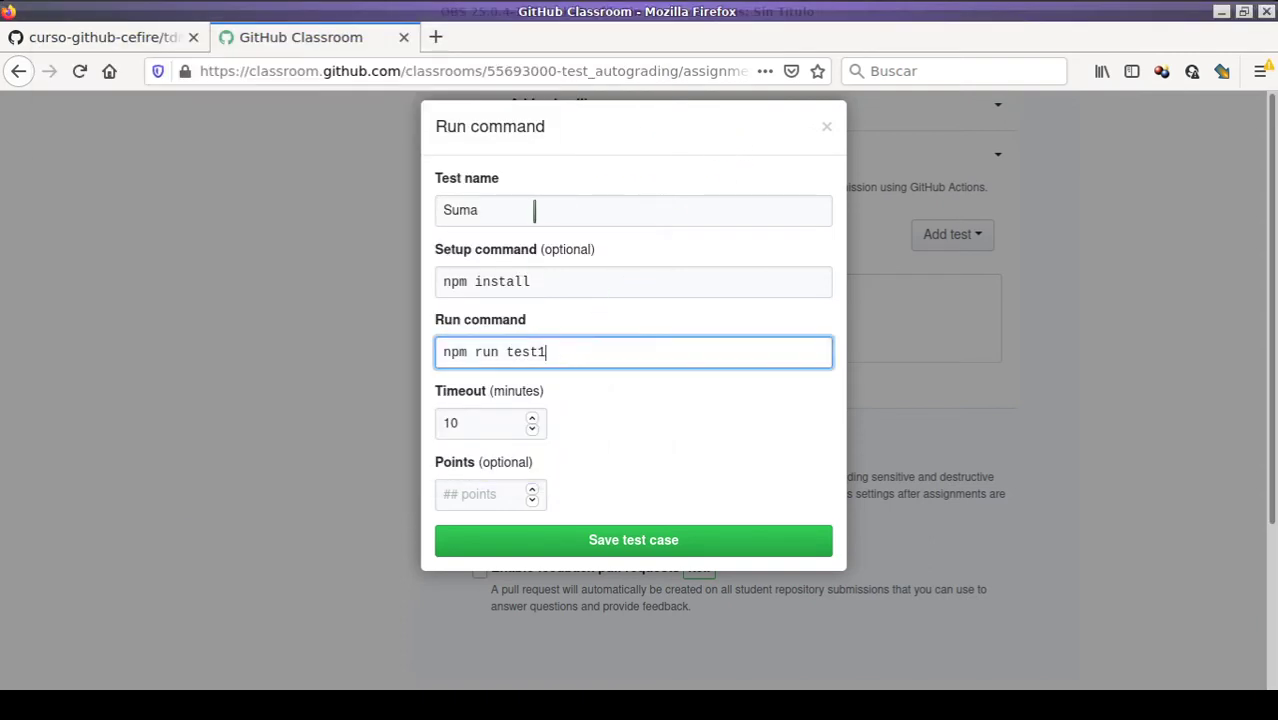
# Give the Suma test 5 points, keep its 10-minute timeout, and save the test case
pyautogui.click(487, 428)
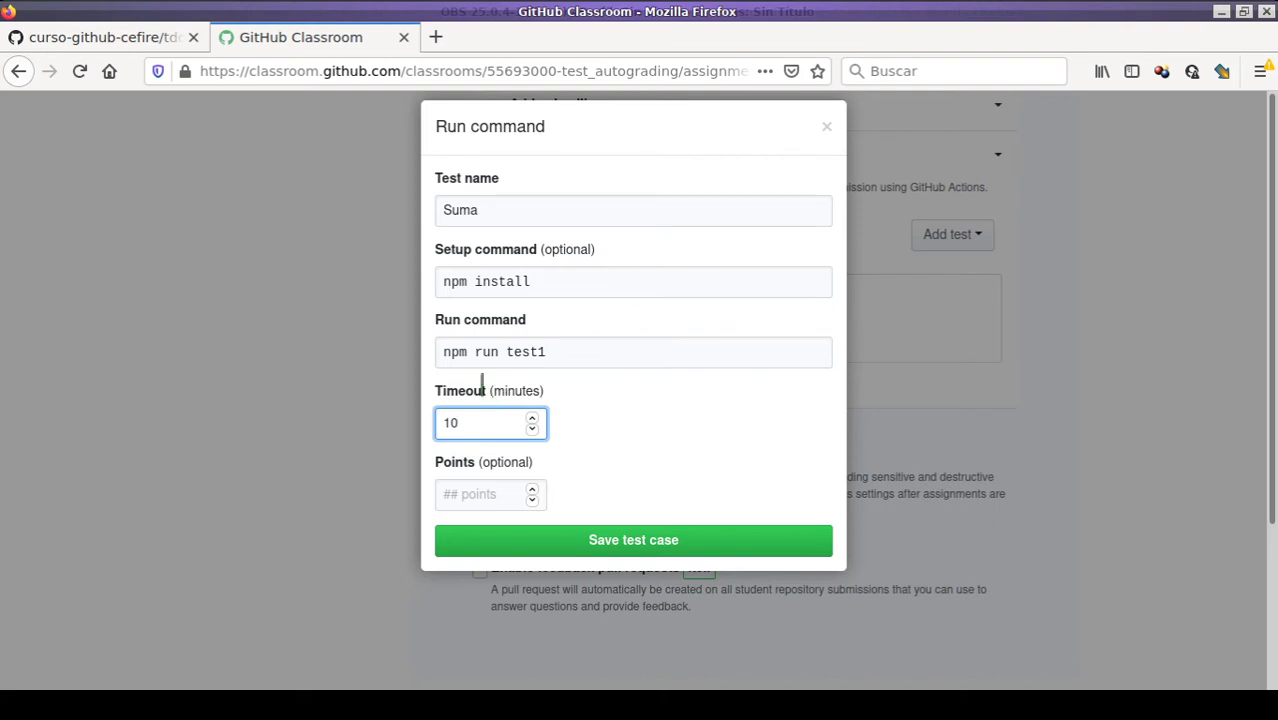
pyautogui.click(505, 490)
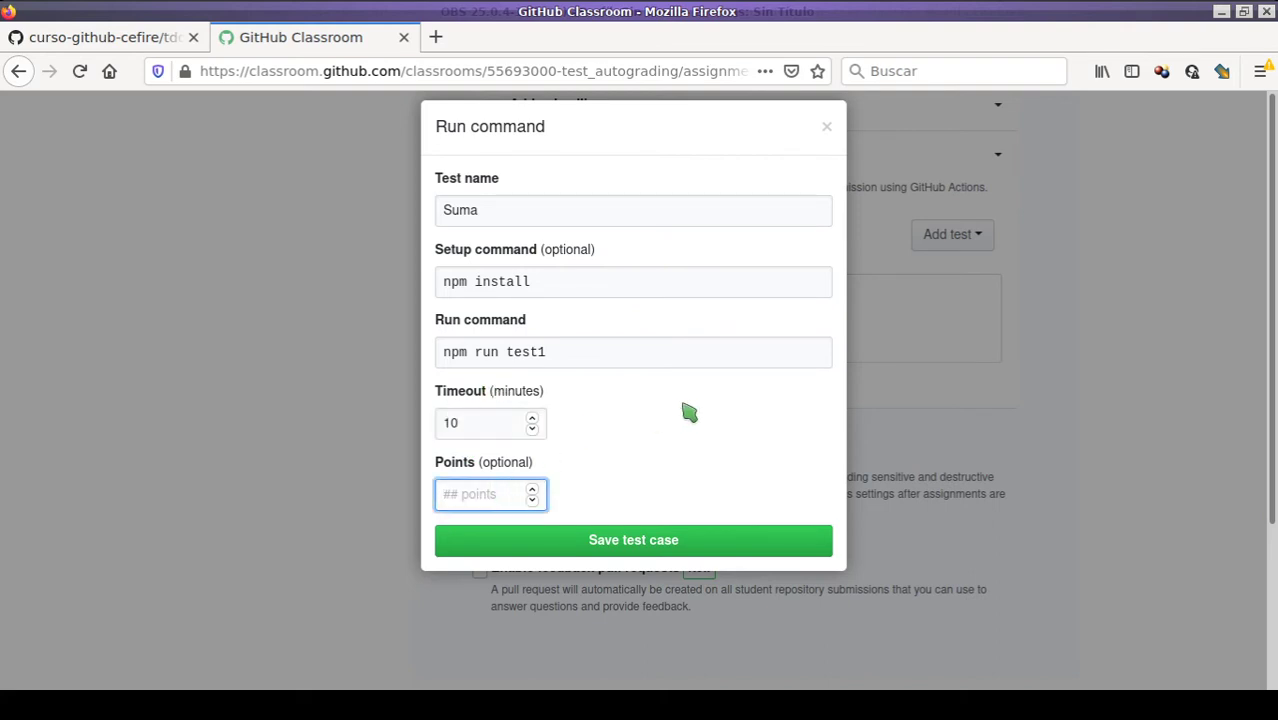
pyautogui.write('5')
pyautogui.click(630, 548)
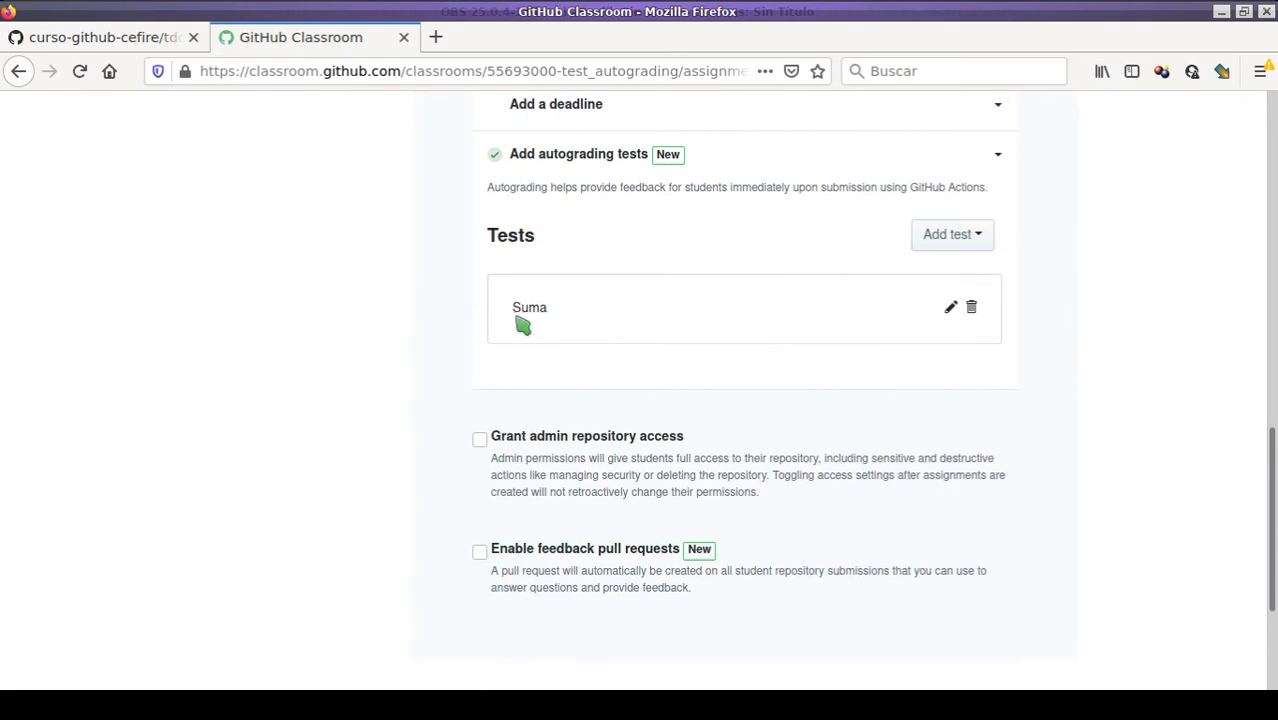
# Reopen the saved Suma test to check its setup and run commands, and save it unmodified
pyautogui.click(951, 307)
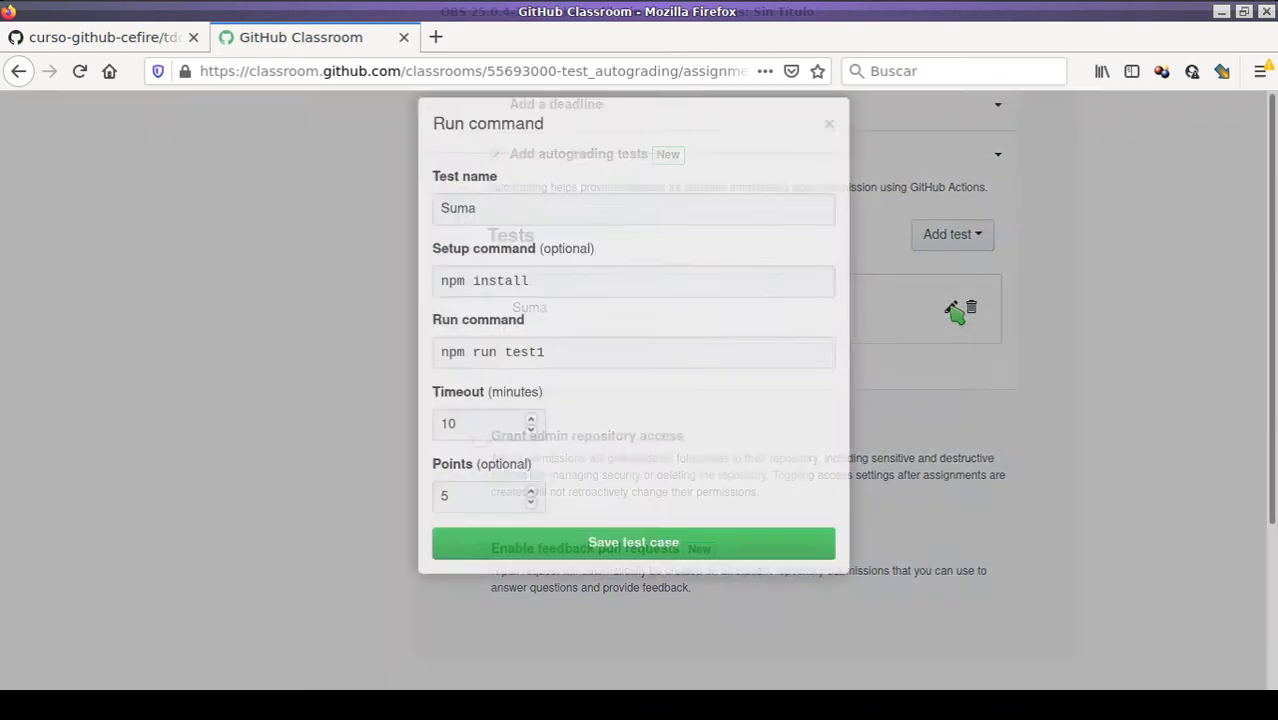
pyautogui.doubleClick(487, 281)
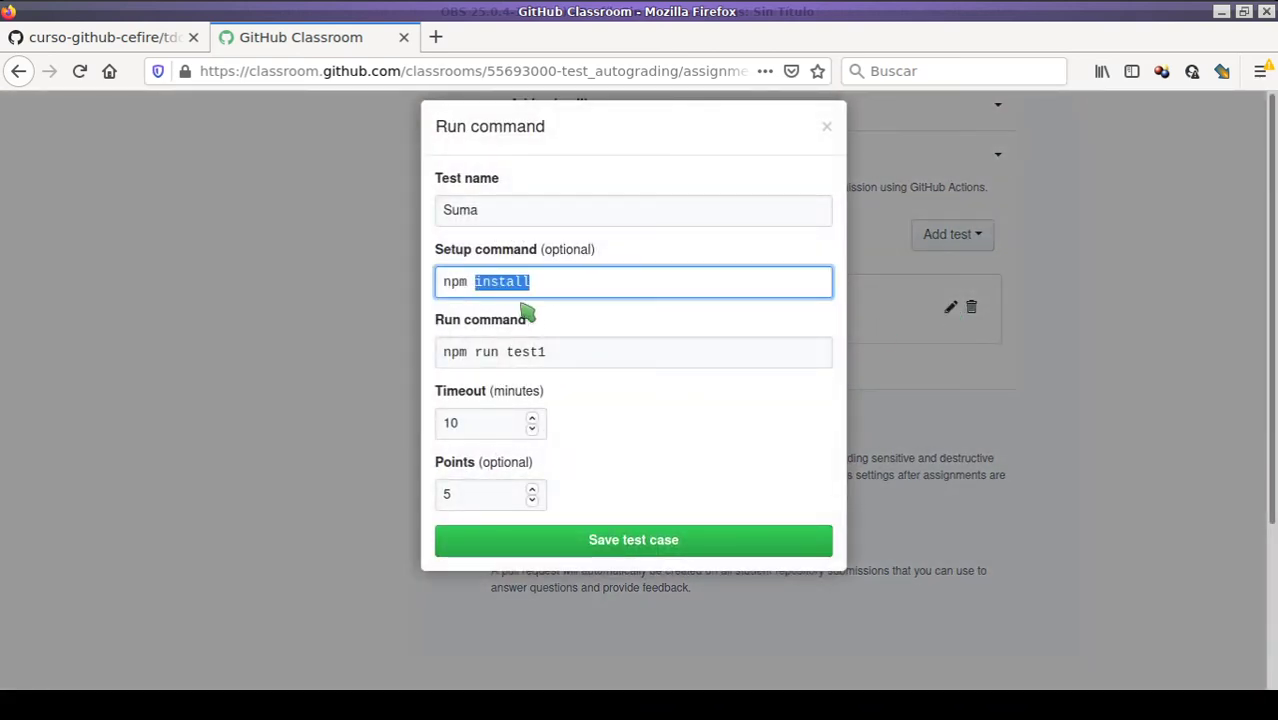
pyautogui.click(549, 351)
pyautogui.moveTo(549, 351); pyautogui.dragTo(425, 341)
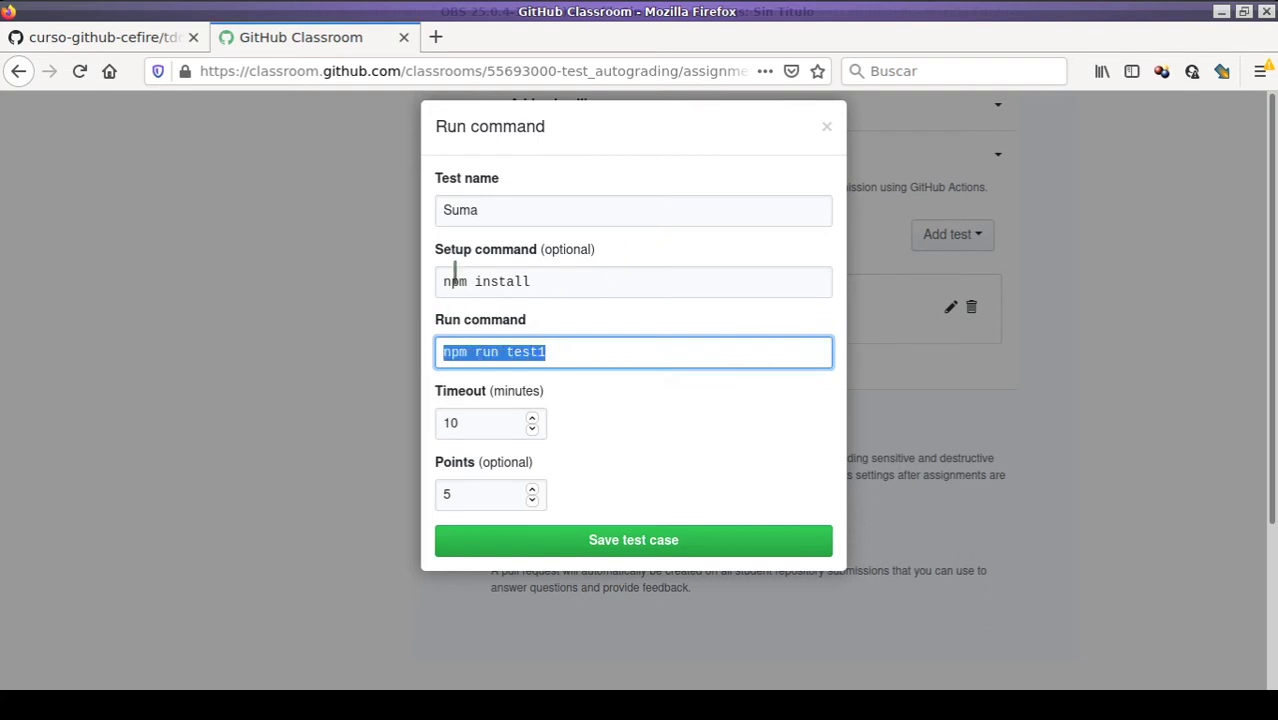
pyautogui.click(655, 551)
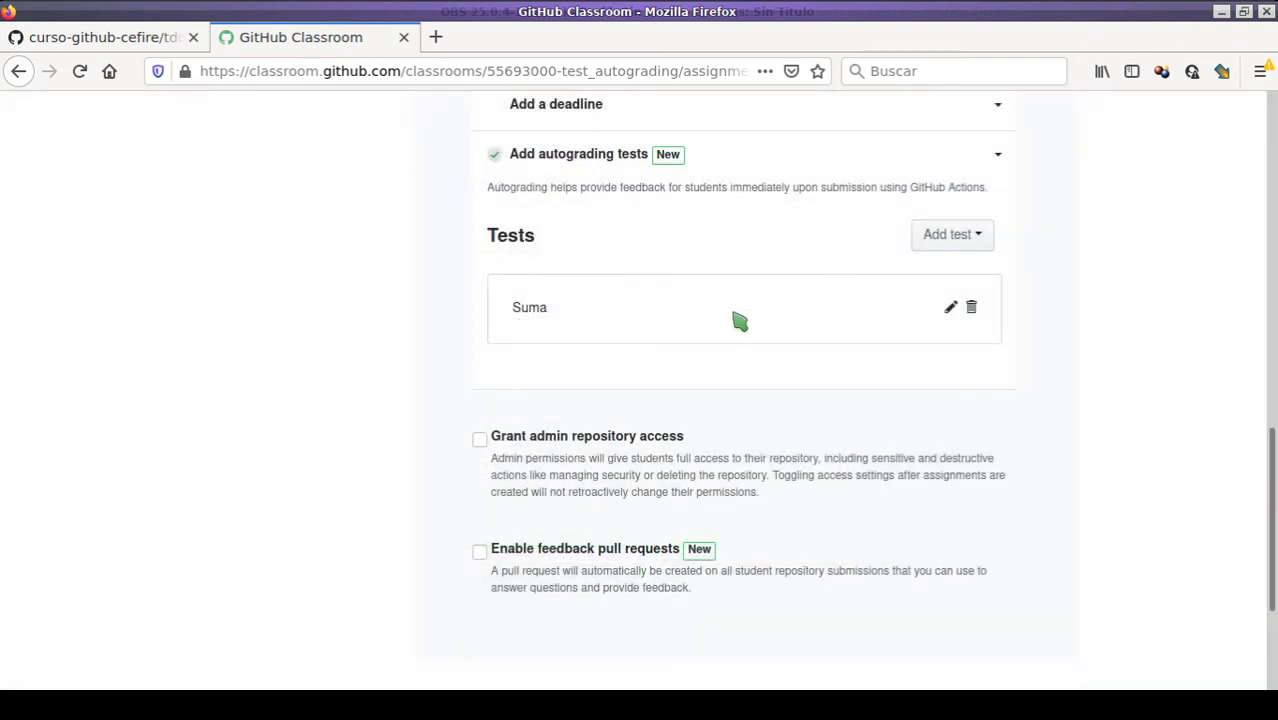
# Add a second Run command test named "Resta" with setup command "npm install" and run command "npm run test2"
pyautogui.click(953, 240)
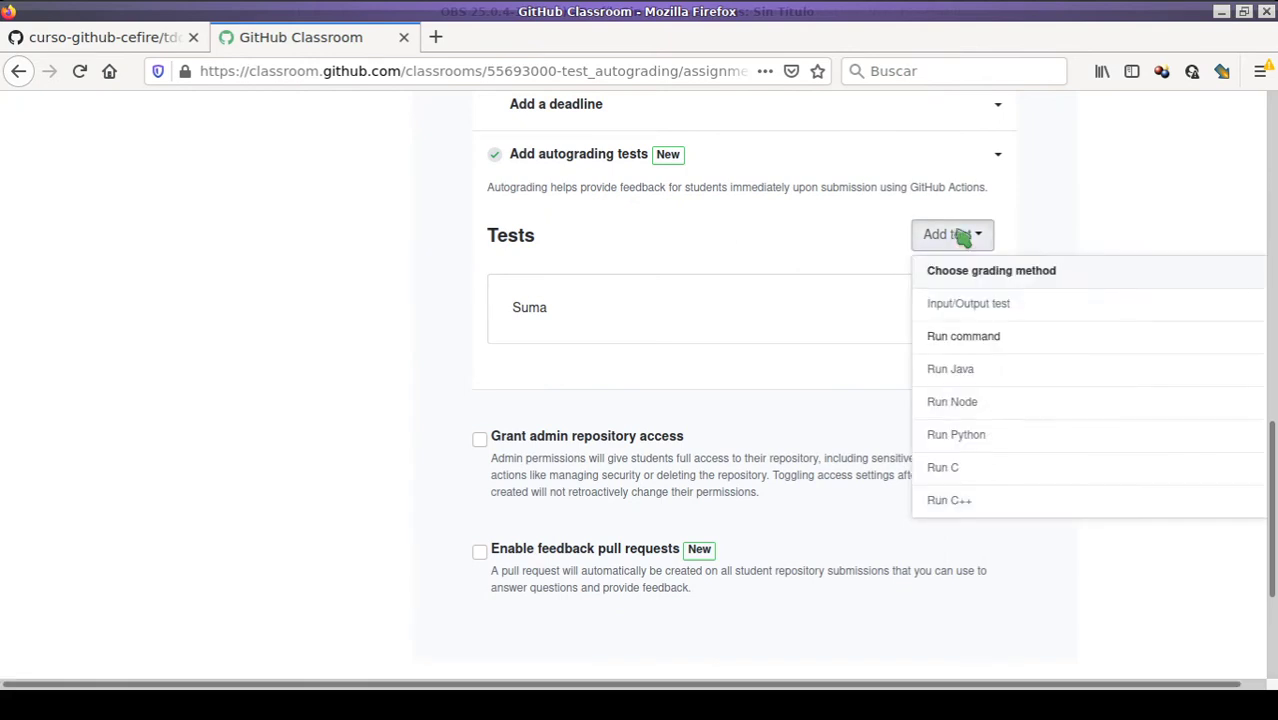
pyautogui.click(972, 336)
pyautogui.click(525, 210)
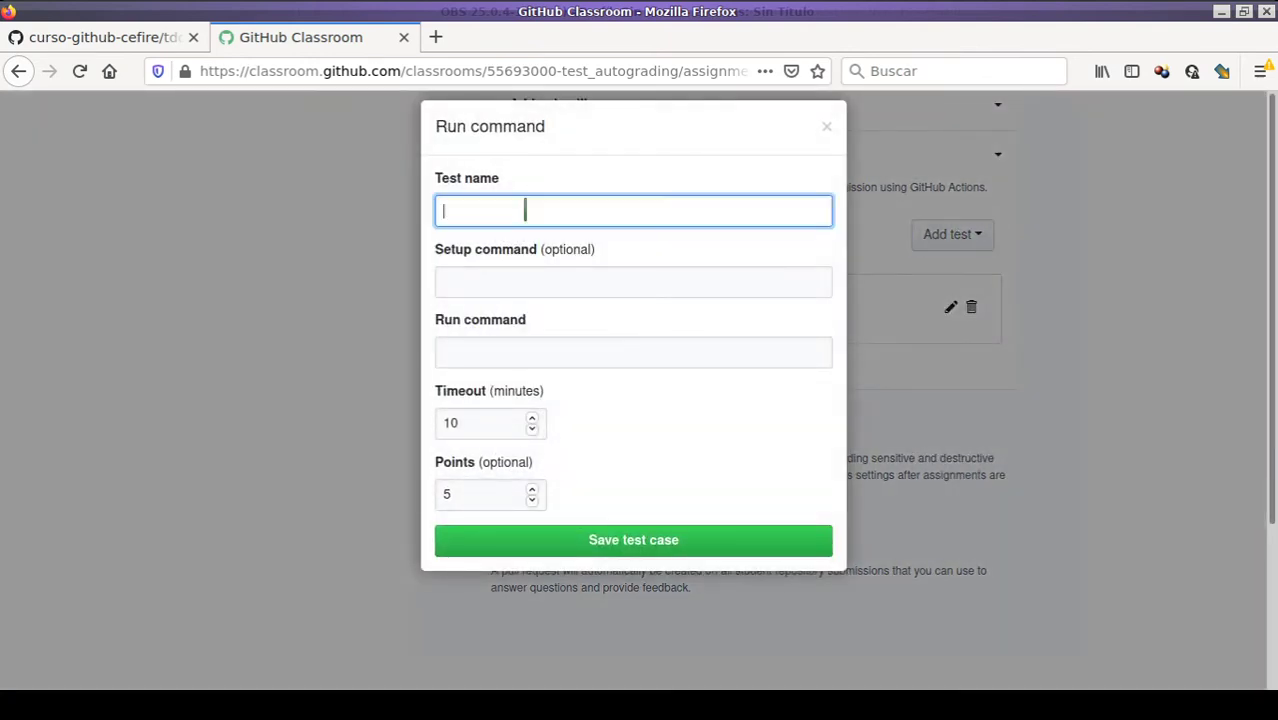
pyautogui.press('Tab')
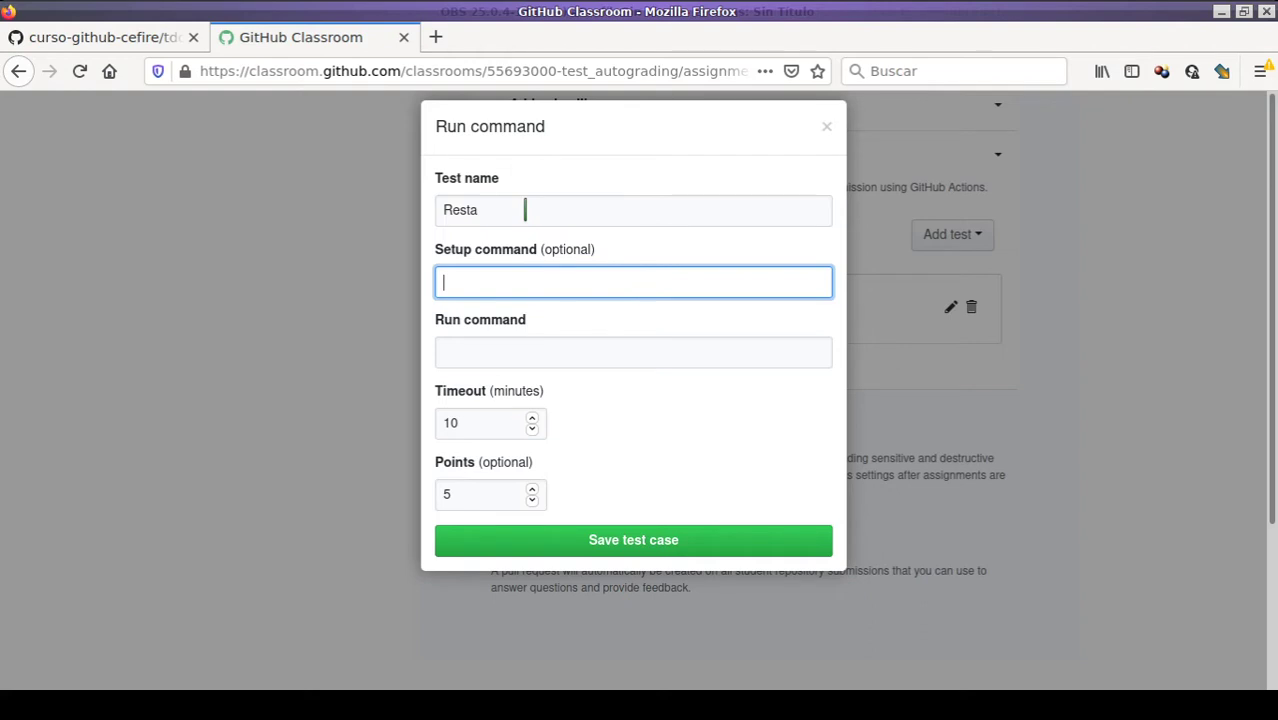
pyautogui.write('npm install')
pyautogui.press('Tab')
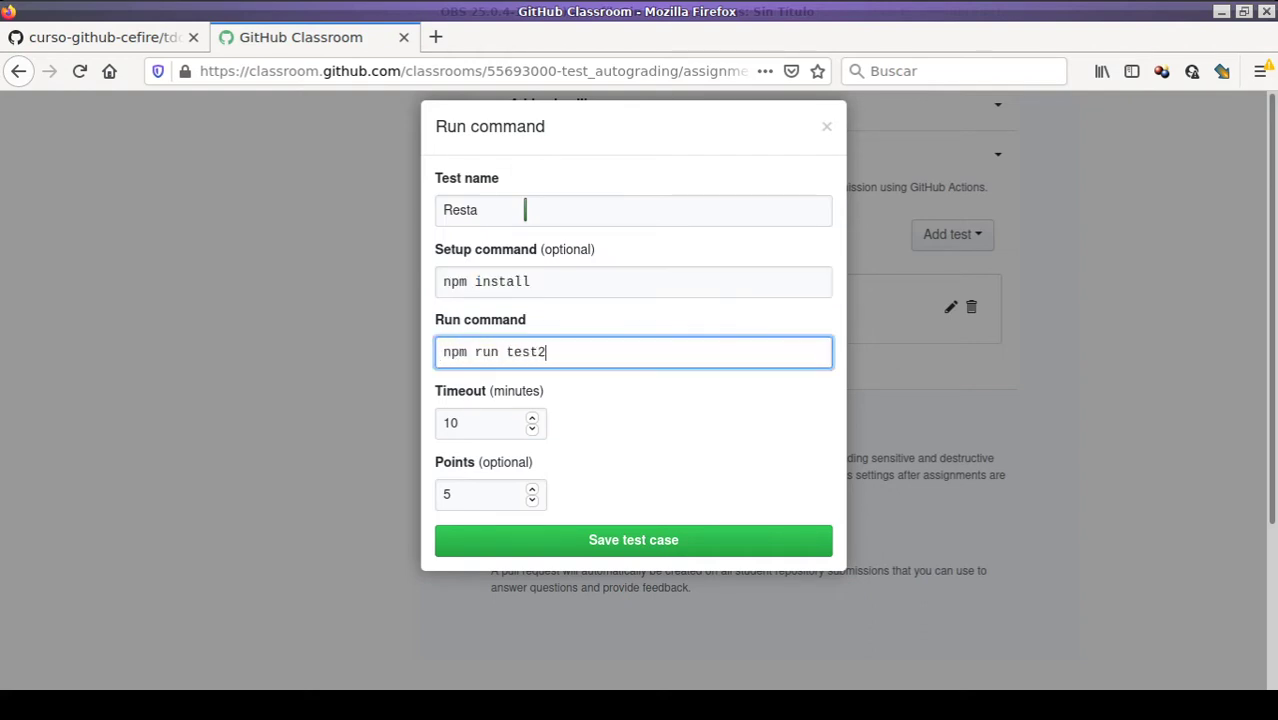
pyautogui.doubleClick(474, 492)
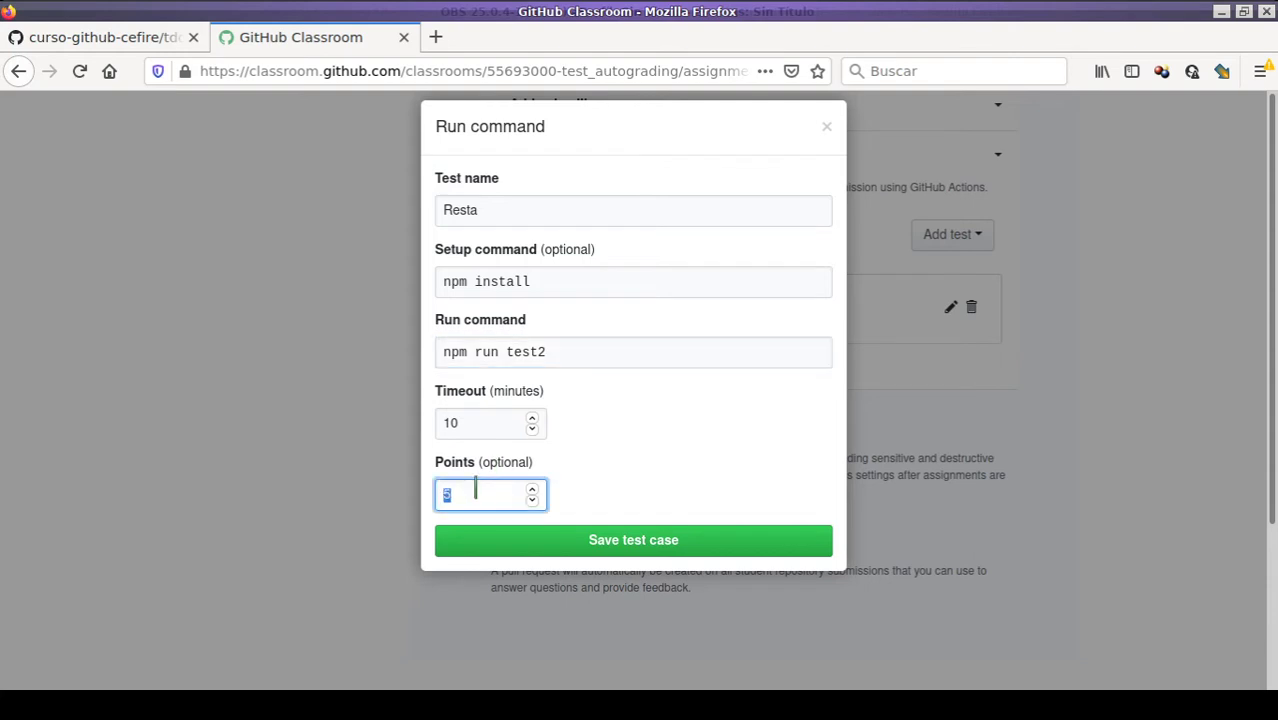
pyautogui.click(613, 540)
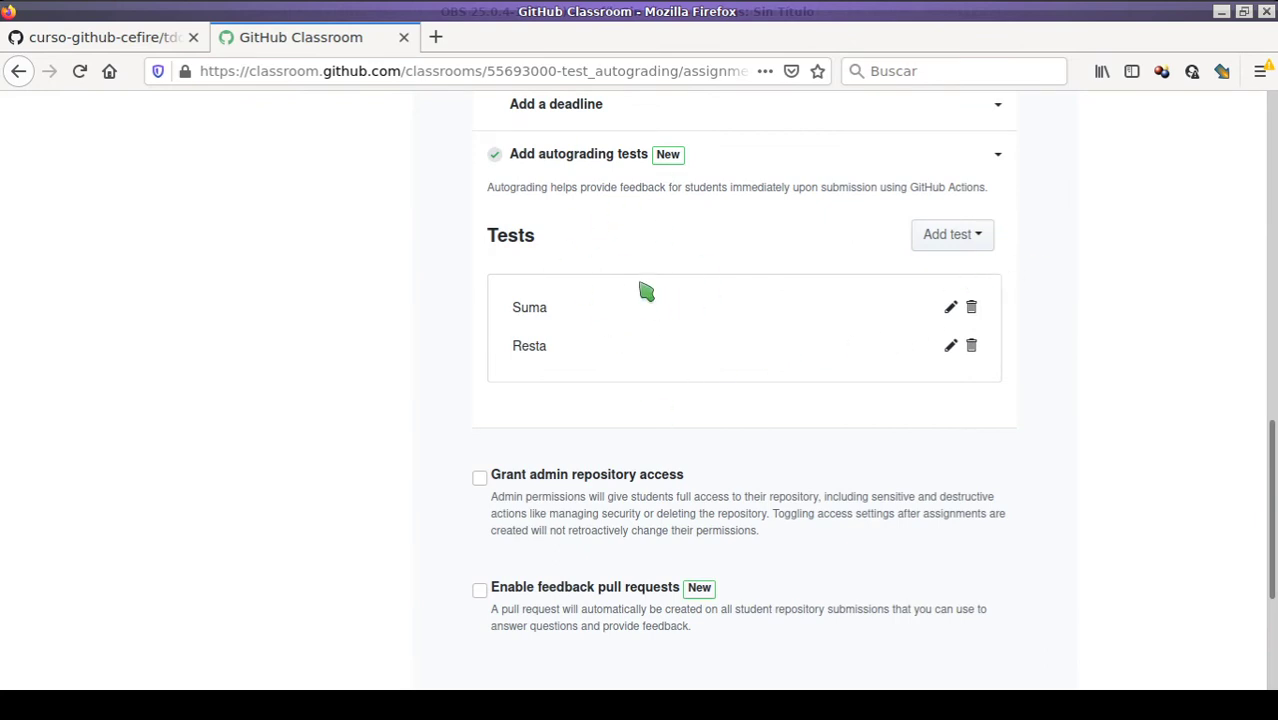
# Enable feedback pull requests for the assignment
pyautogui.scroll(2, 668, 314)
pyautogui.scroll(-4, 684, 390)
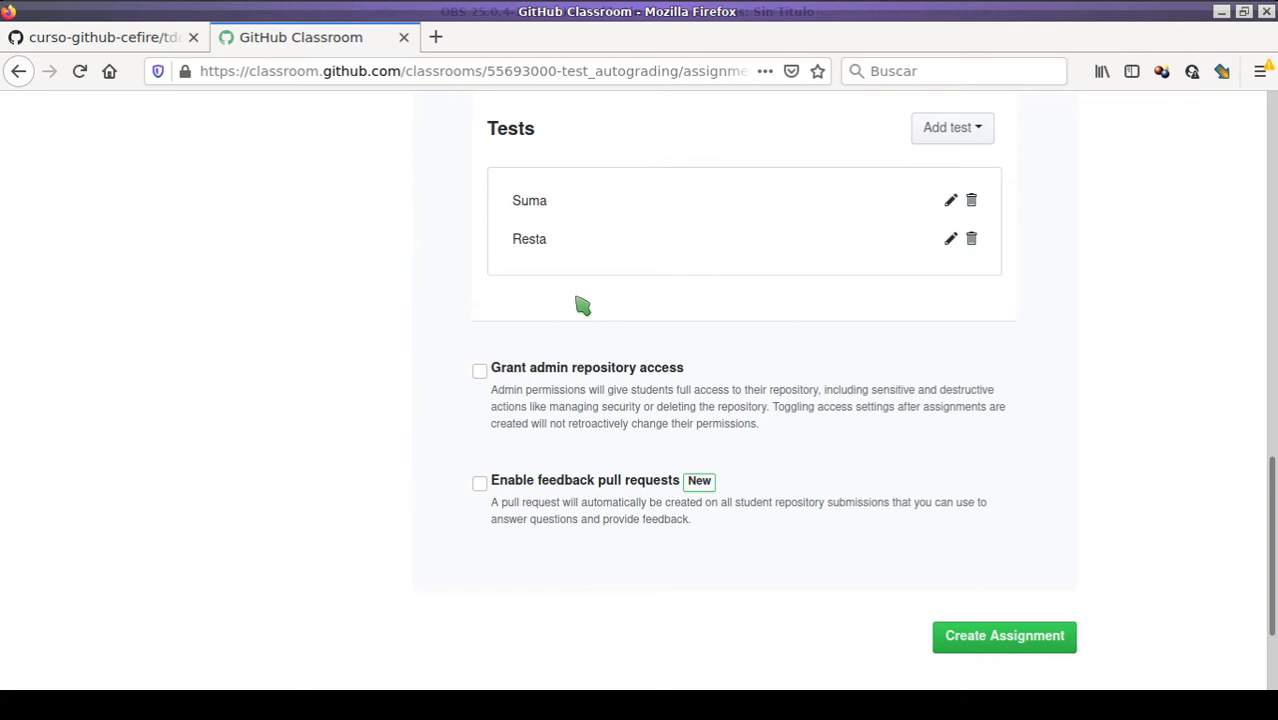
pyautogui.scroll(-1, 609, 272)
pyautogui.scroll(-1, 591, 335)
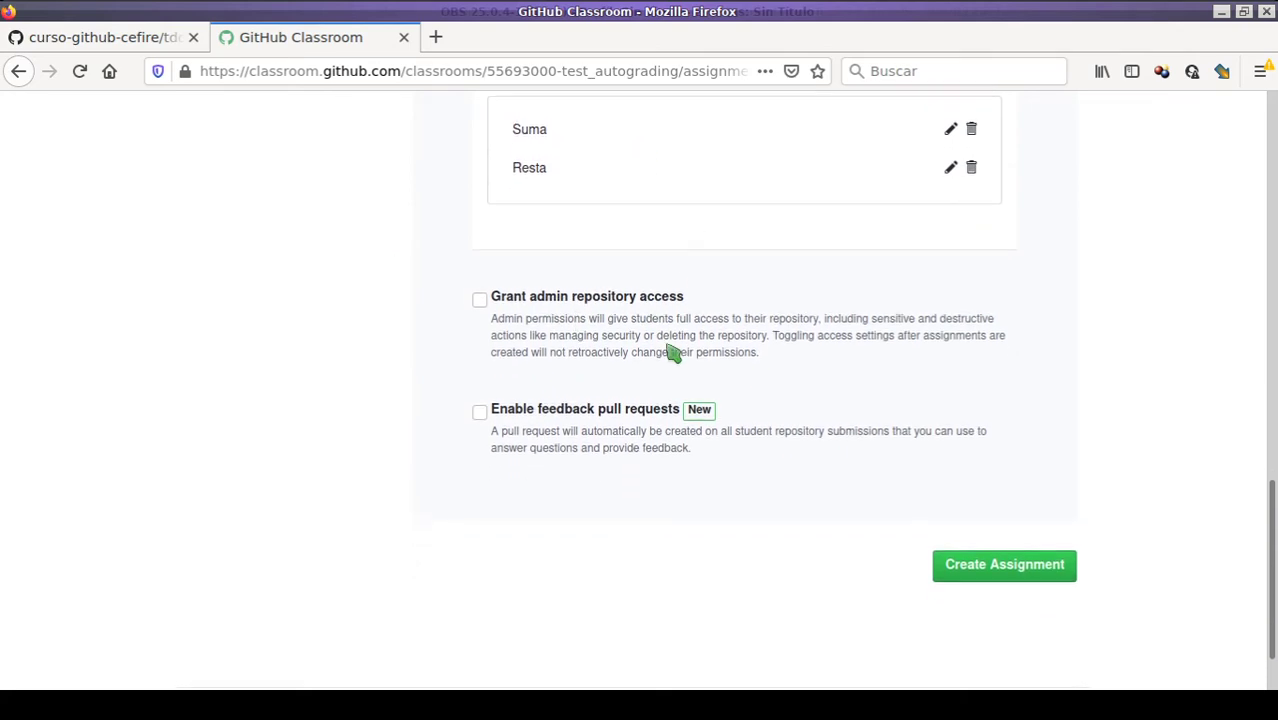
pyautogui.moveTo(595, 366); pyautogui.dragTo(629, 374)
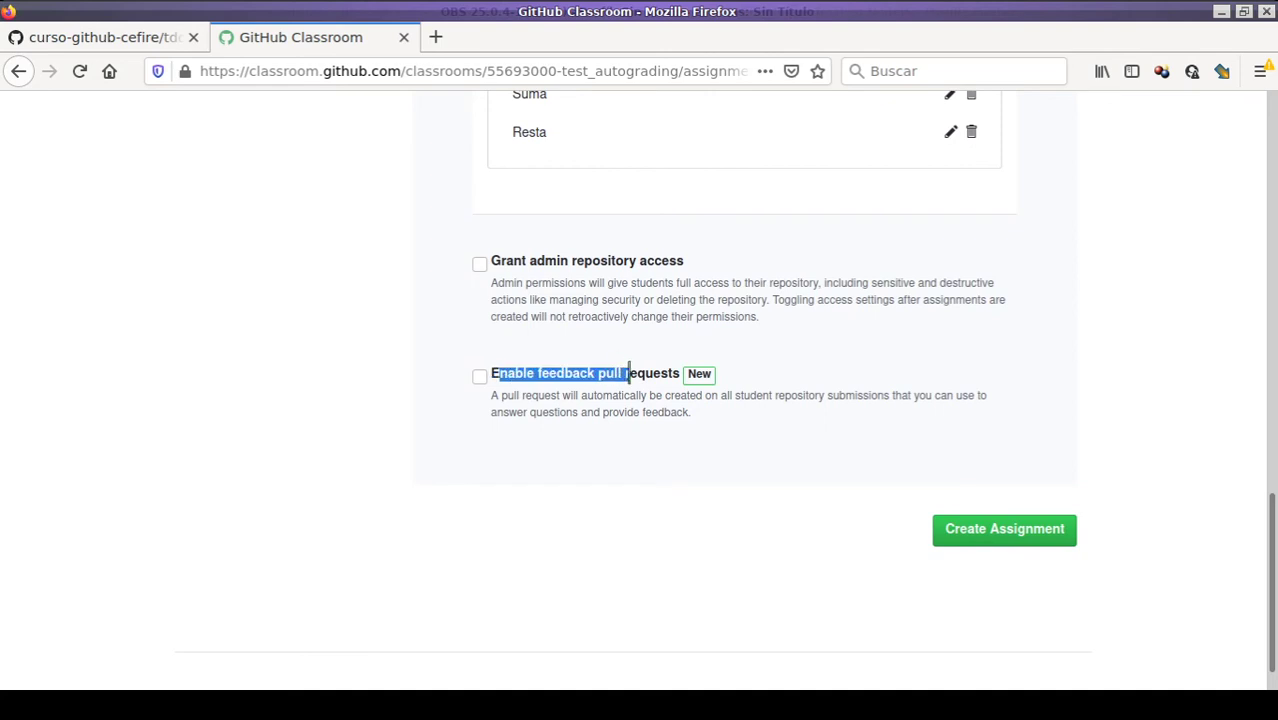
pyautogui.click(551, 373)
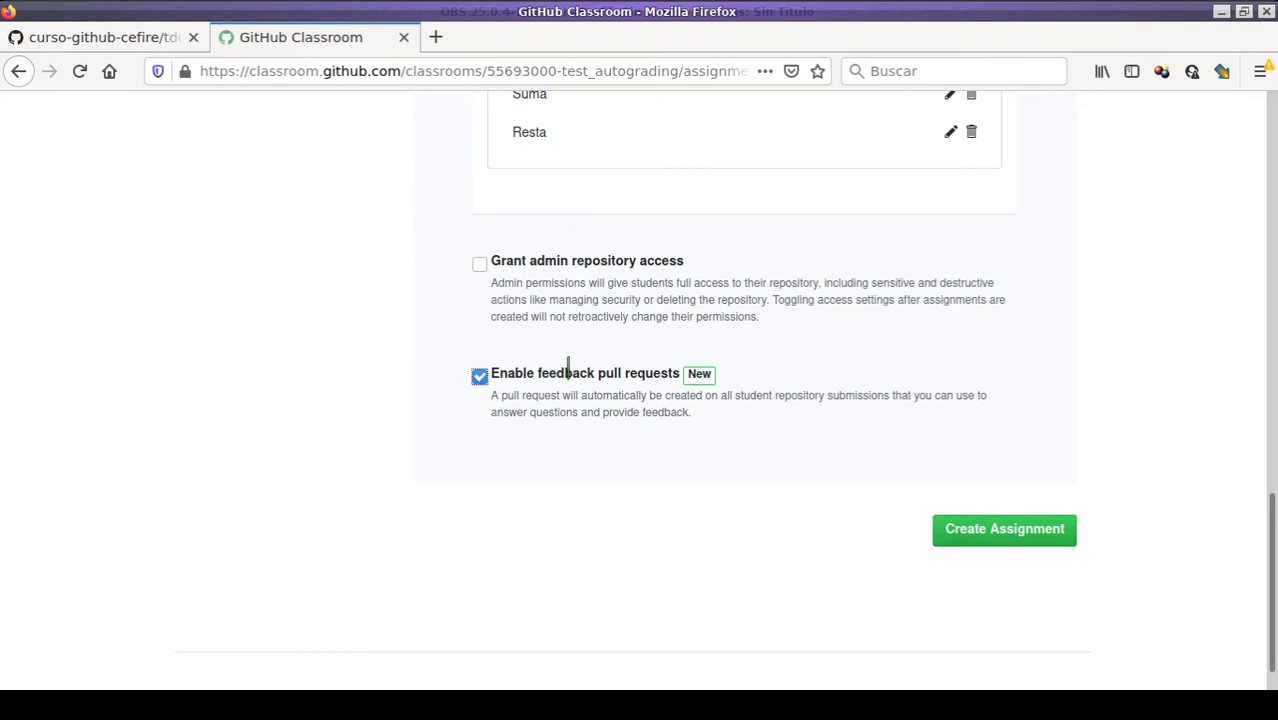
pyautogui.scroll(2, 522, 185)
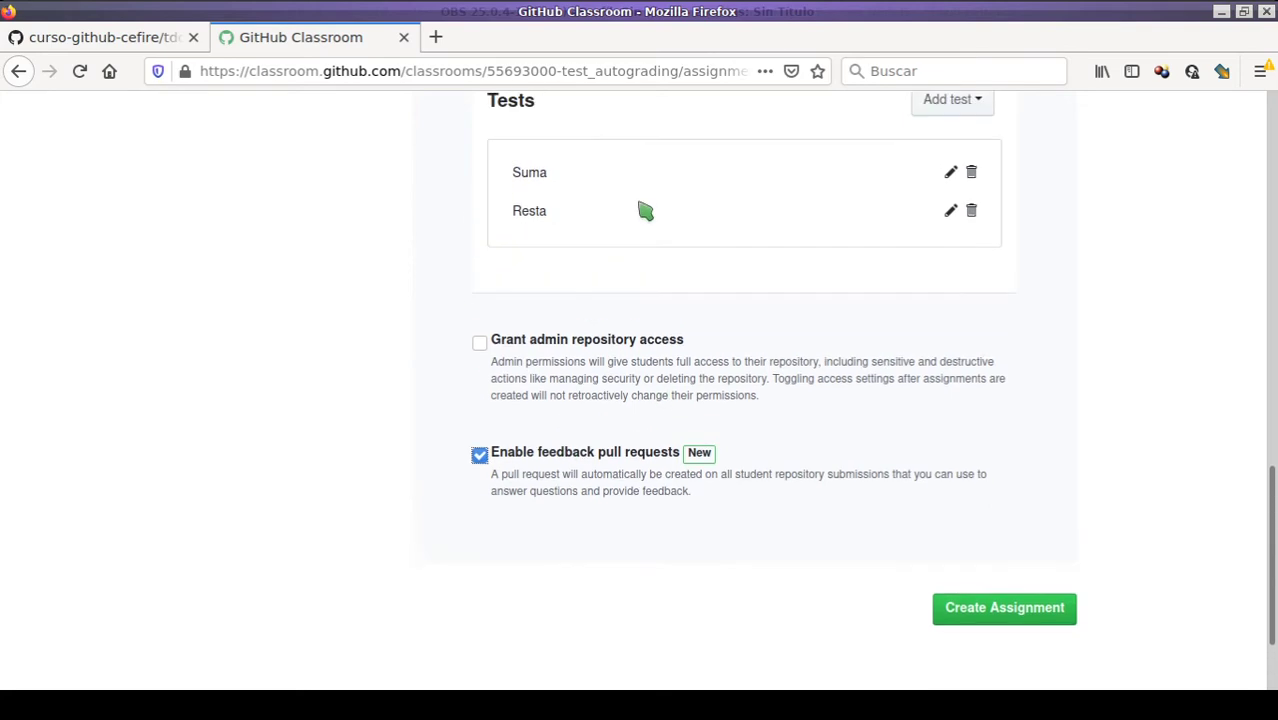
pyautogui.scroll(-1, 702, 403)
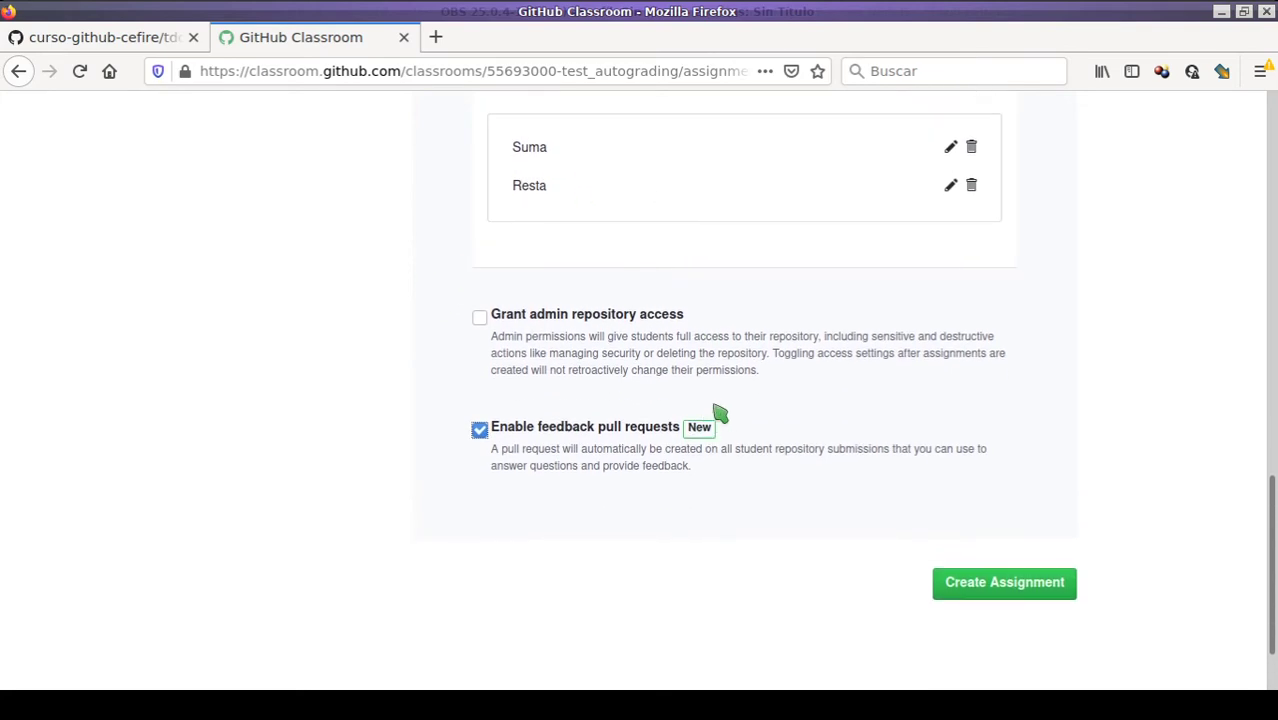
pyautogui.scroll(-2, 815, 405)
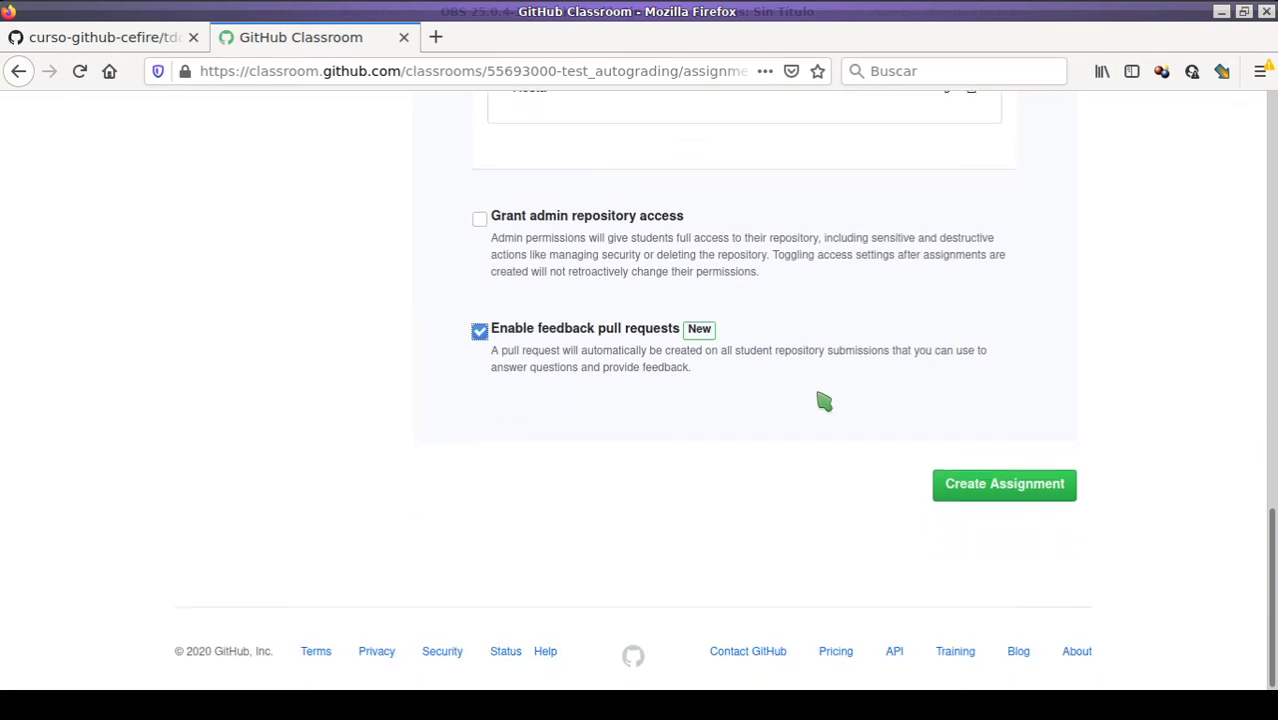
pyautogui.scroll(5, 660, 508)
pyautogui.scroll(3, 730, 385)
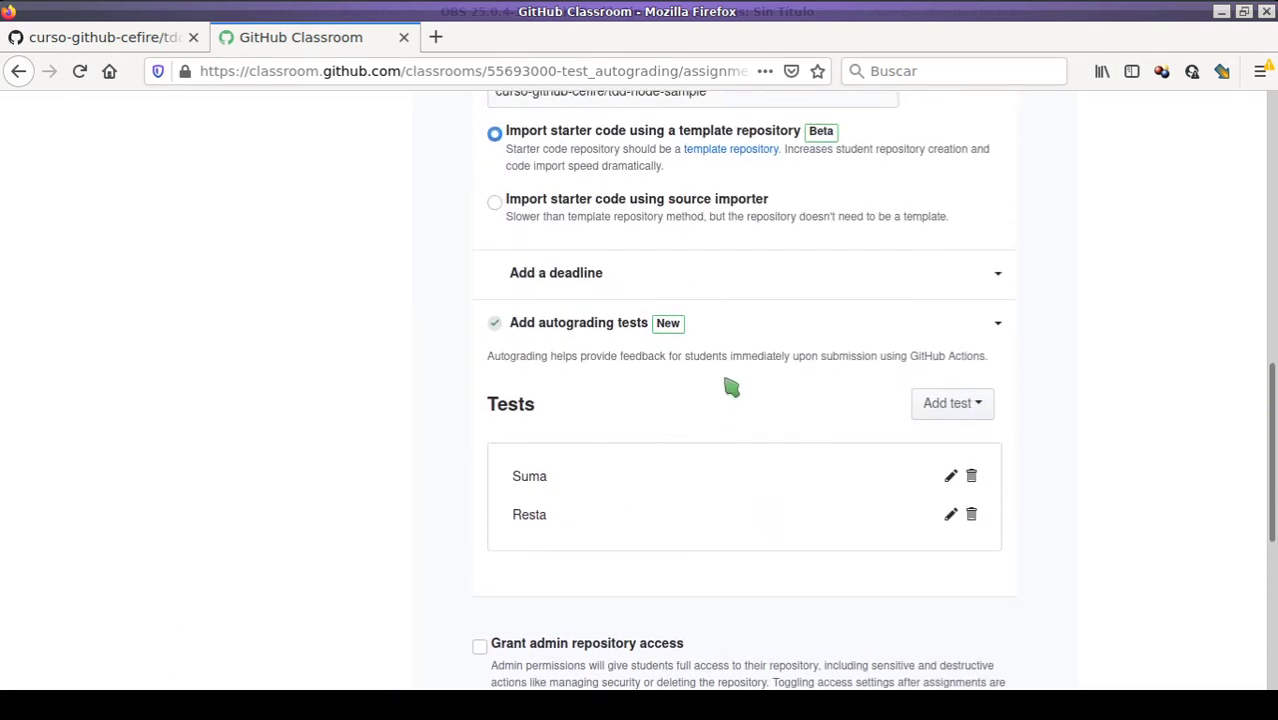
# Review the autograding tests and feedback pull request option, and create the Práctica 1 assignment
pyautogui.scroll(-3, 704, 402)
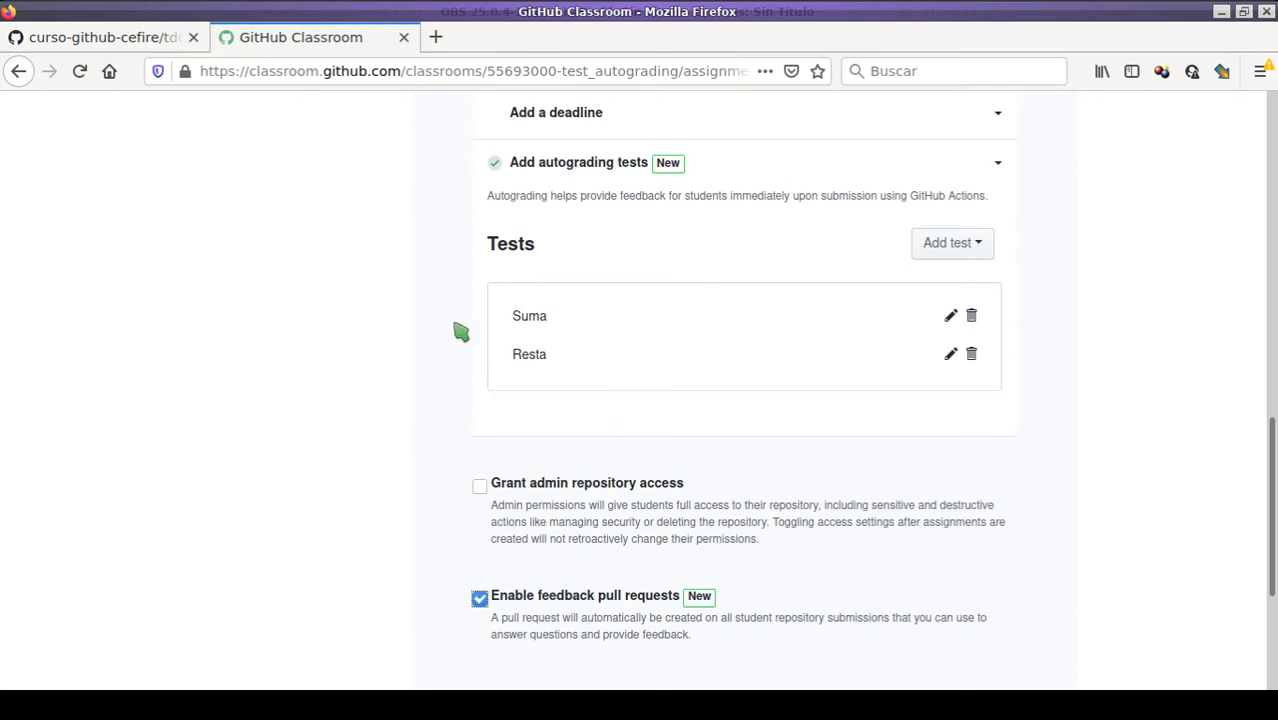
pyautogui.scroll(-3, 620, 400)
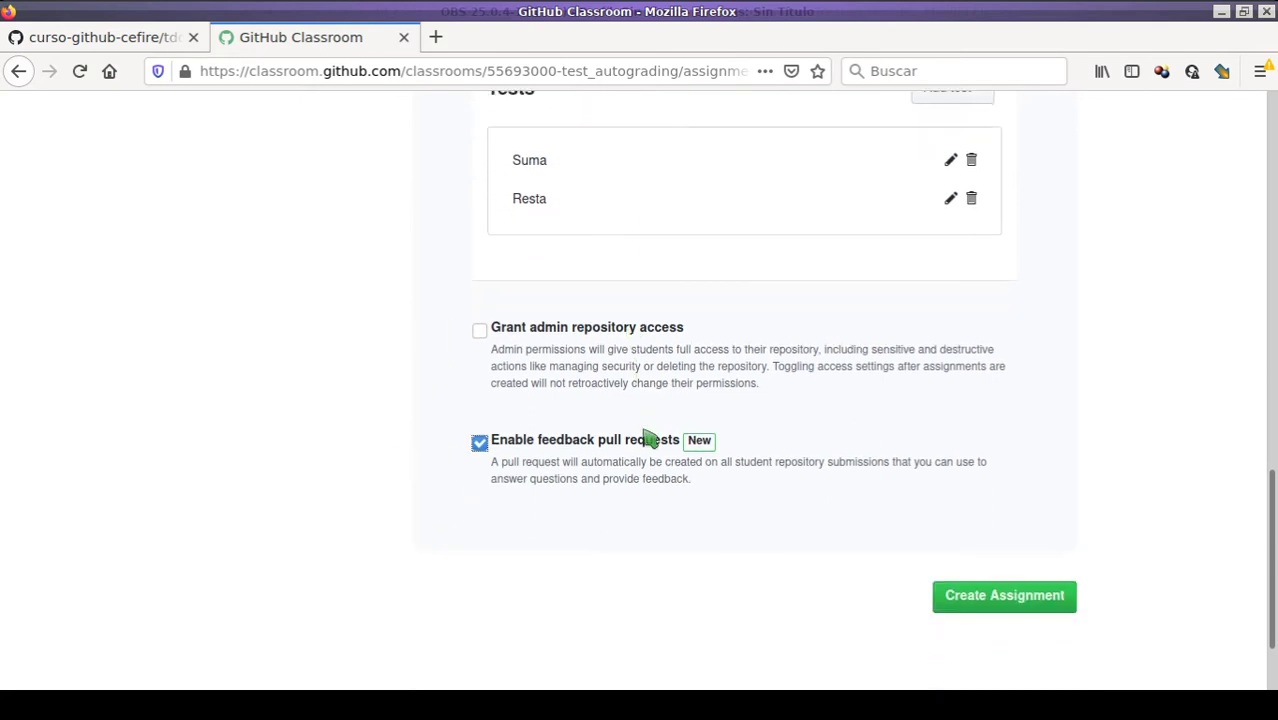
pyautogui.scroll(2, 651, 289)
pyautogui.scroll(-3, 636, 334)
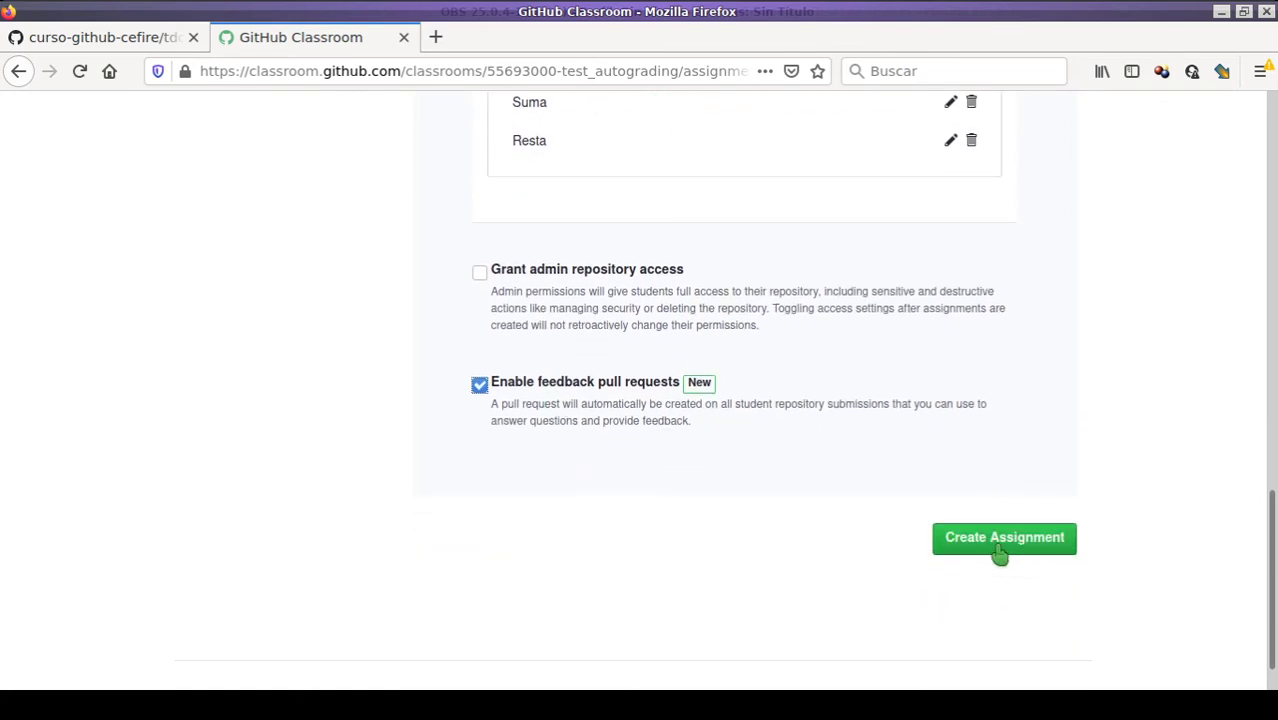
pyautogui.click(994, 548)
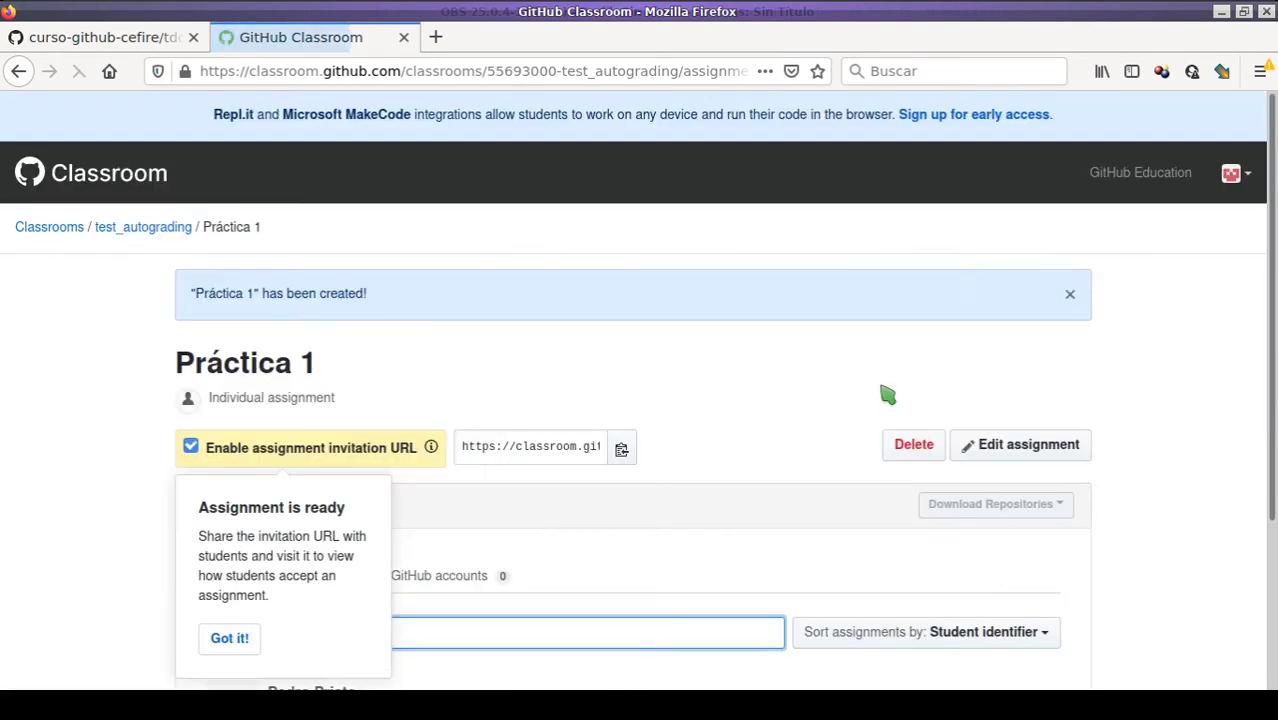
# Dismiss the assignment-ready notice and copy the invitation URL of Práctica 1
pyautogui.scroll(-3, 411, 482)
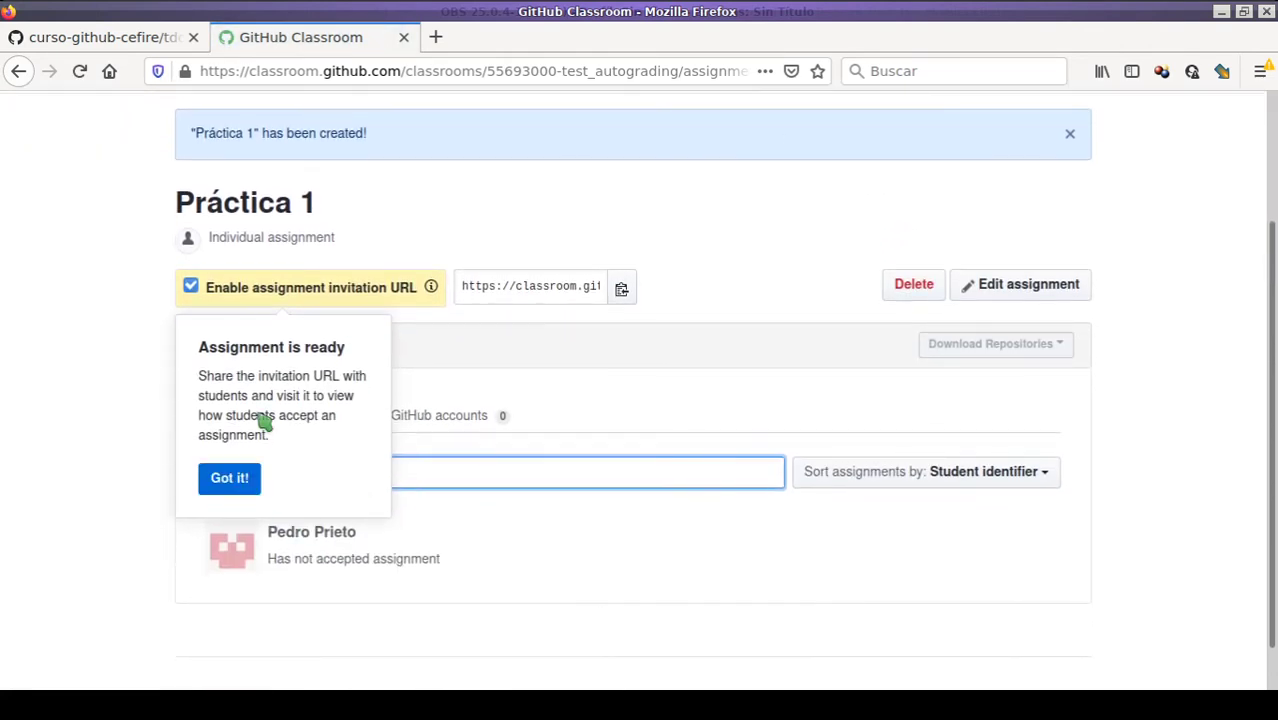
pyautogui.click(235, 475)
pyautogui.click(550, 286)
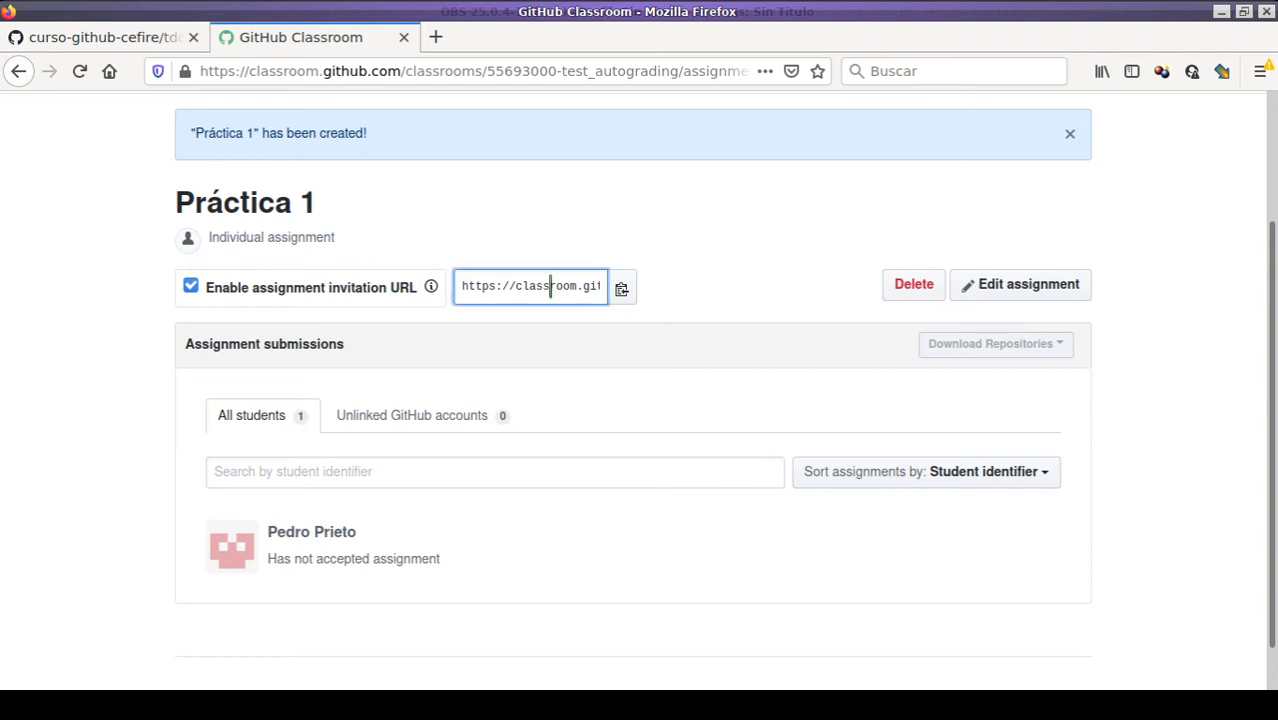
pyautogui.tripleClick(538, 286)
pyautogui.click(621, 288)
pyautogui.click(621, 289)
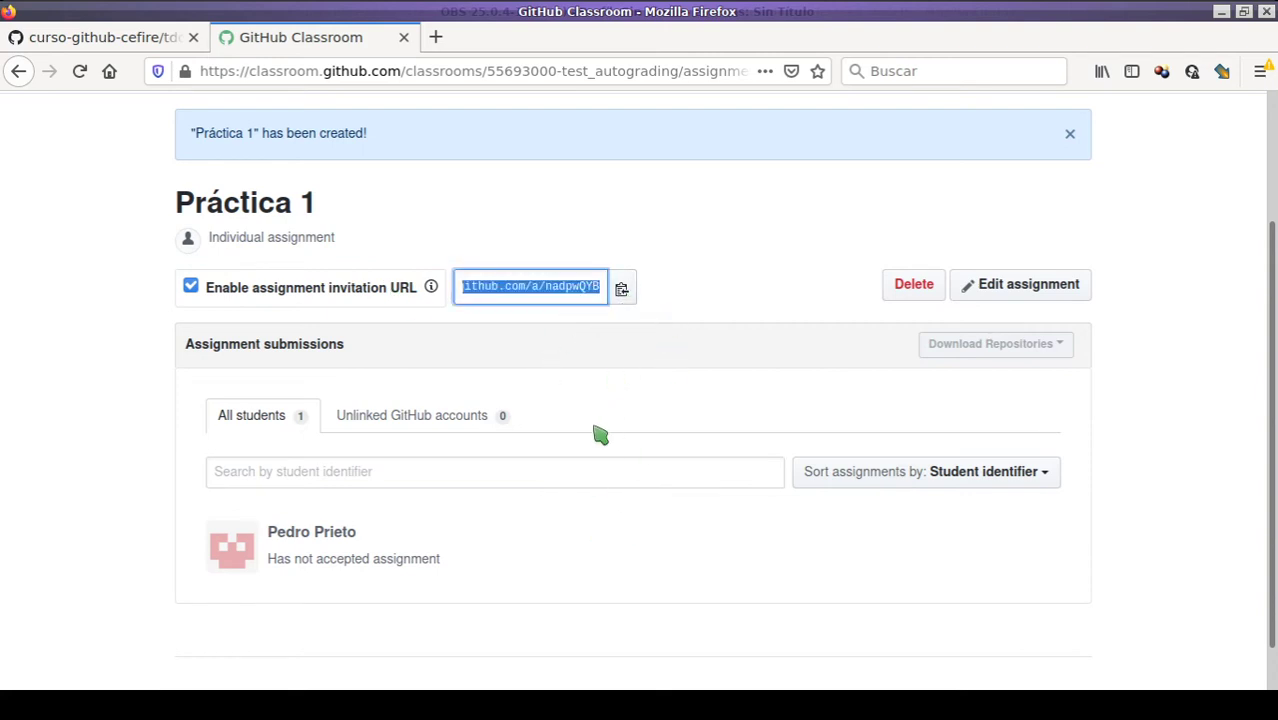
# Accept the Práctica 1 assignment through its invitation URL in a new browser tab, and retry the repository setup
pyautogui.click(437, 38)
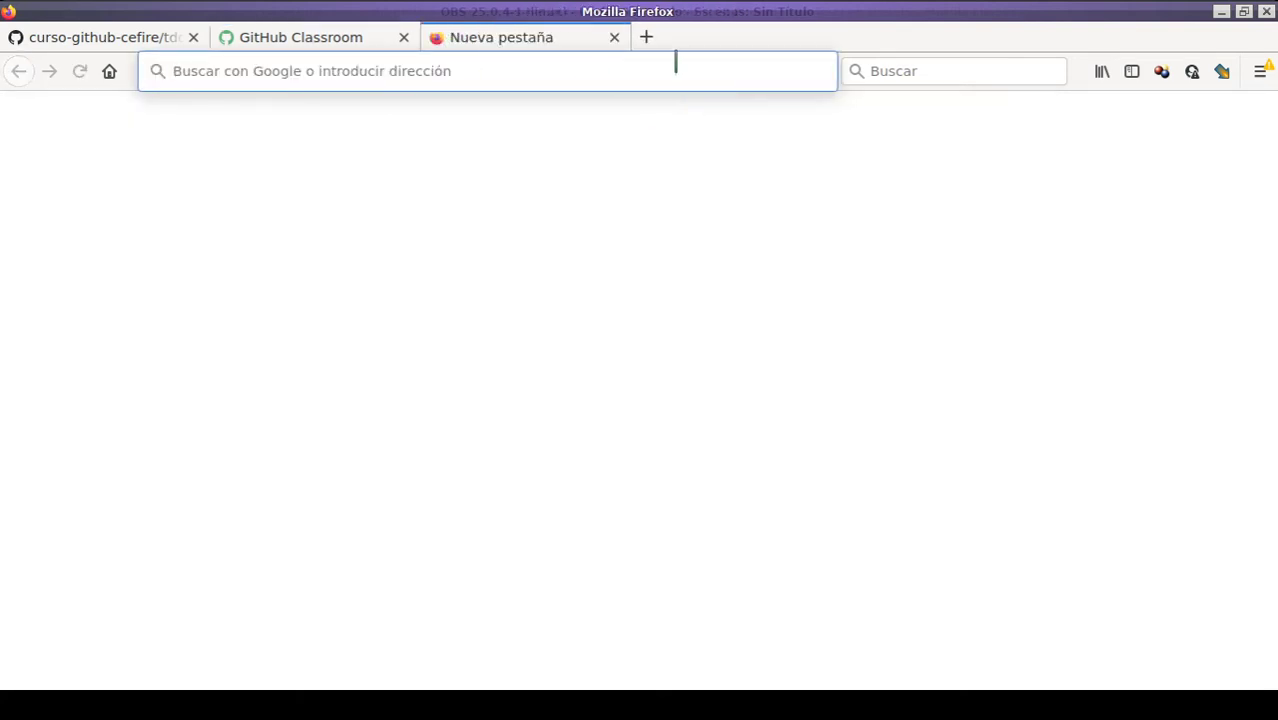
pyautogui.hotkey('ctrl', 'v')
pyautogui.press('Return')
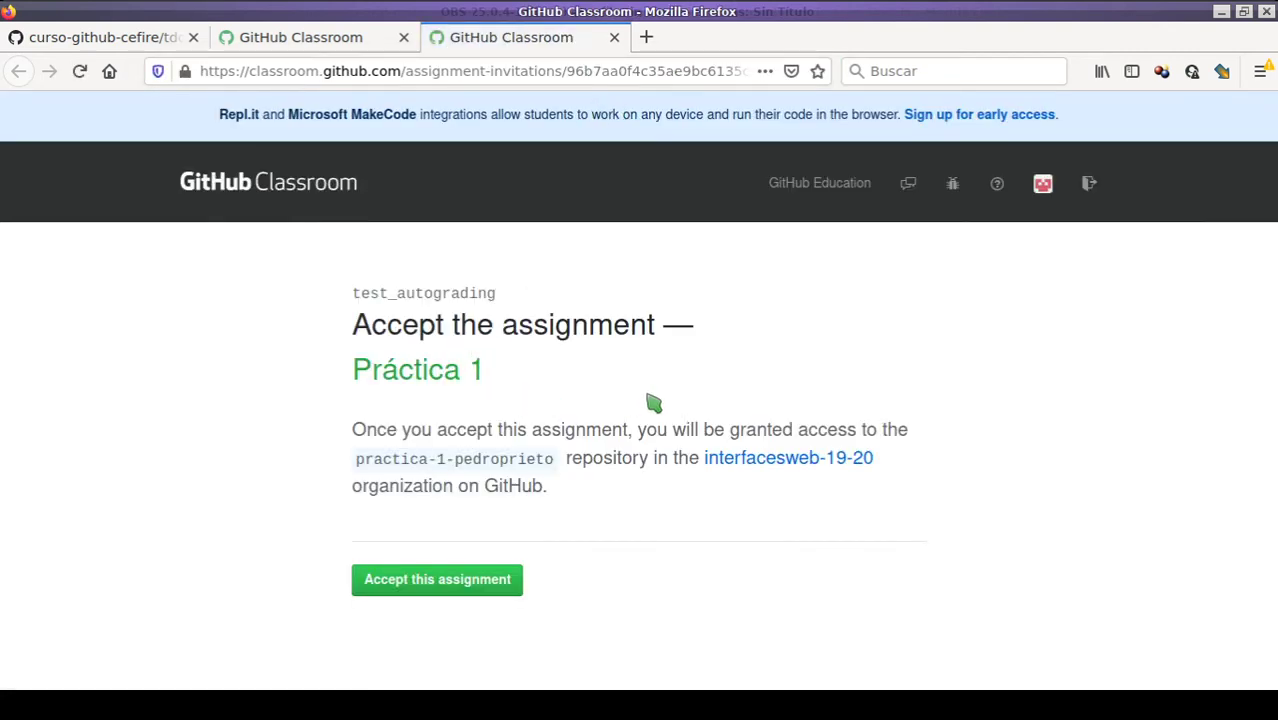
pyautogui.click(430, 592)
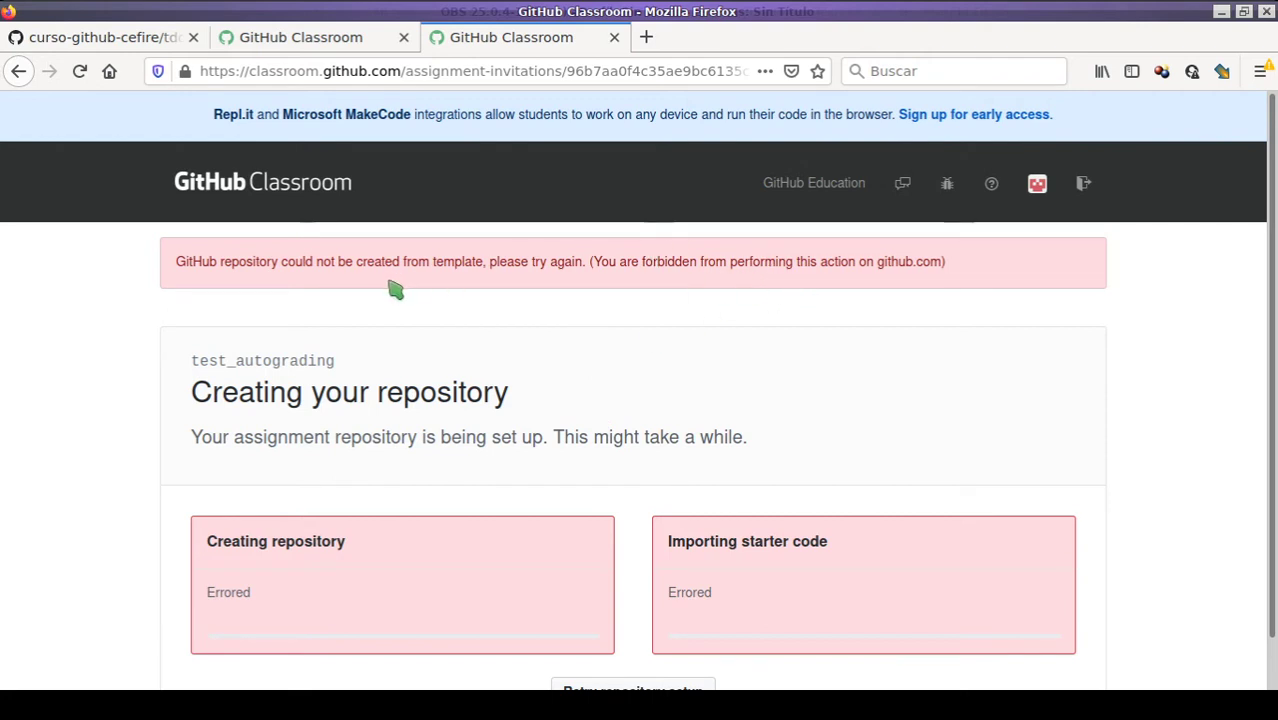
pyautogui.scroll(-1, 509, 390)
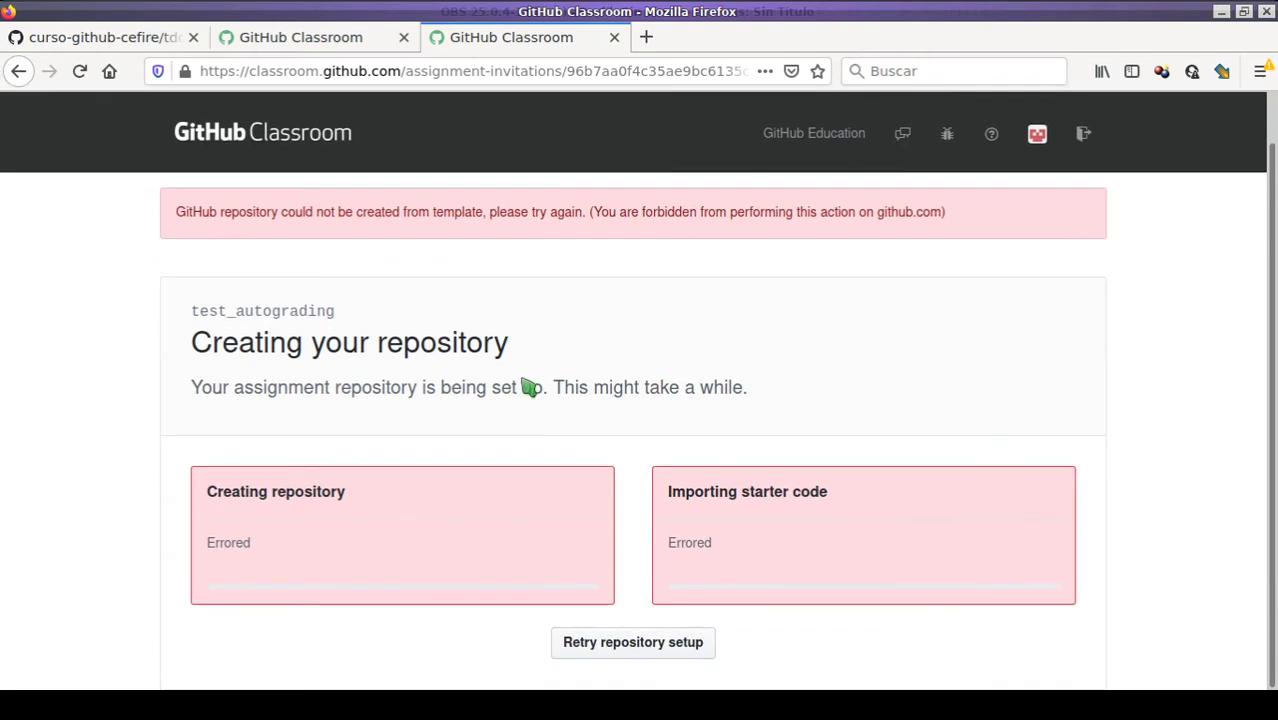
pyautogui.click(628, 646)
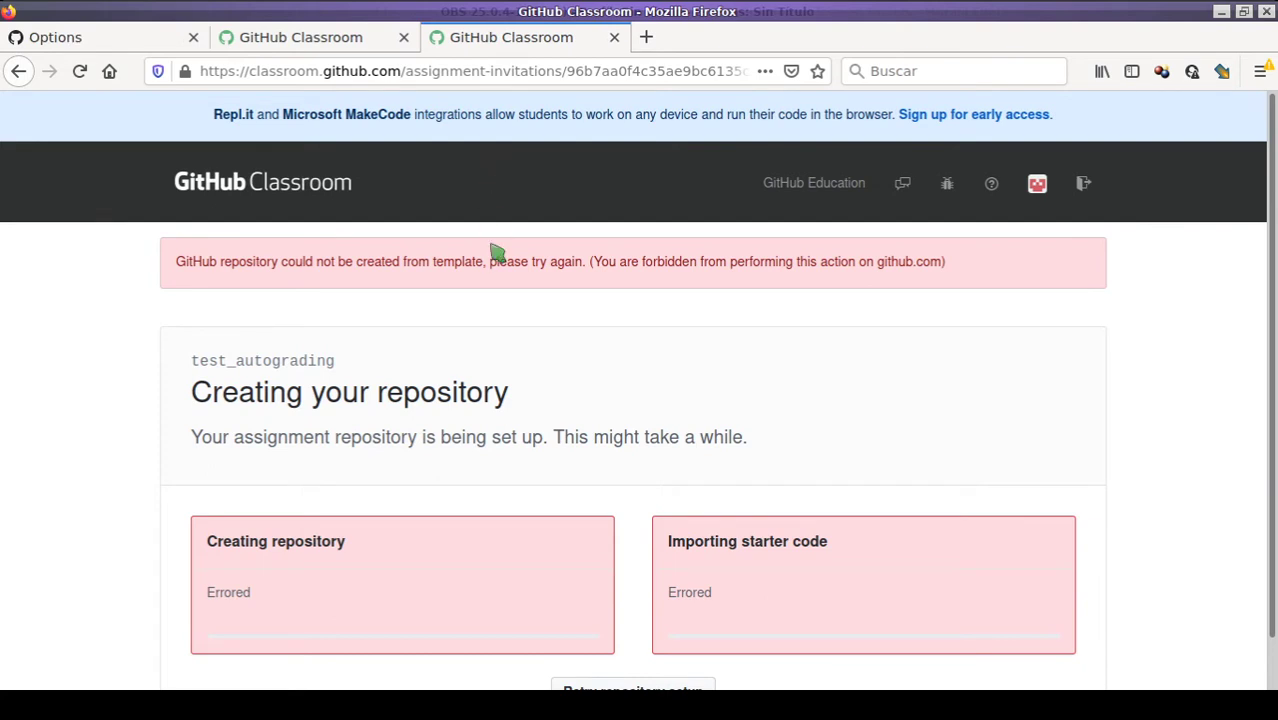
# Edit the Práctica 1 assignment to import the starter code using the source importer, and save the update
pyautogui.click(345, 44)
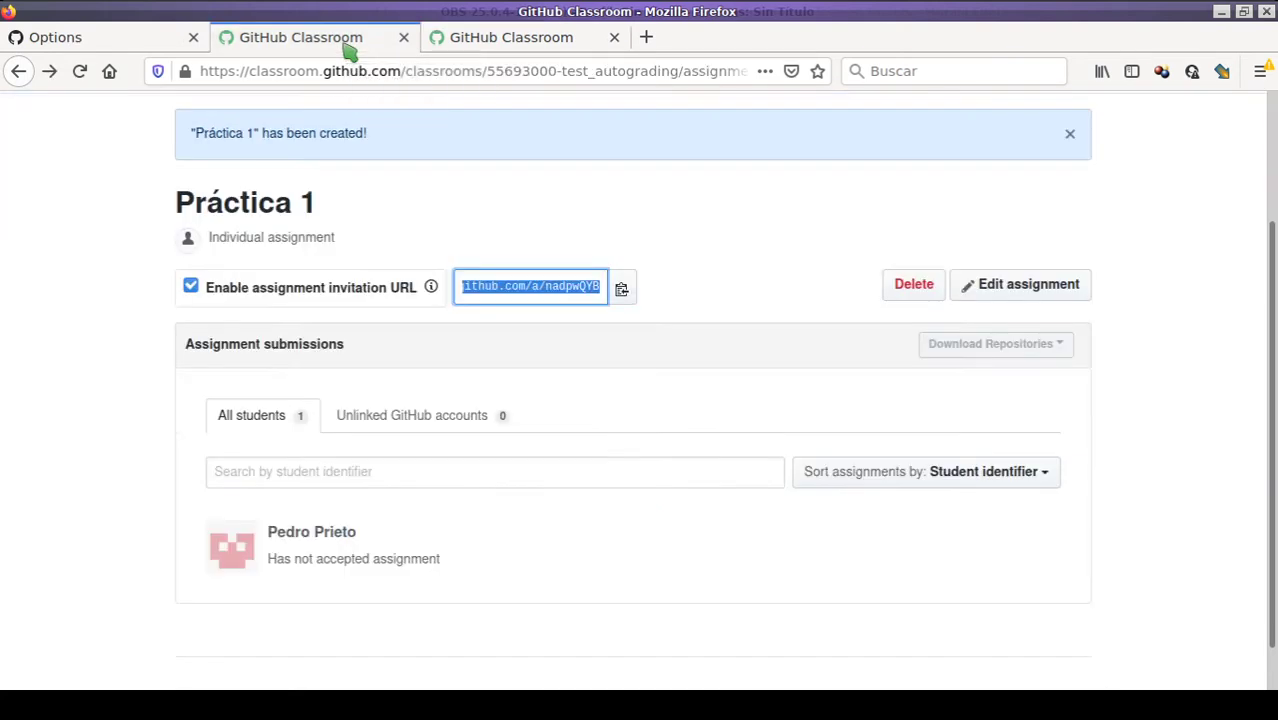
pyautogui.click(1018, 290)
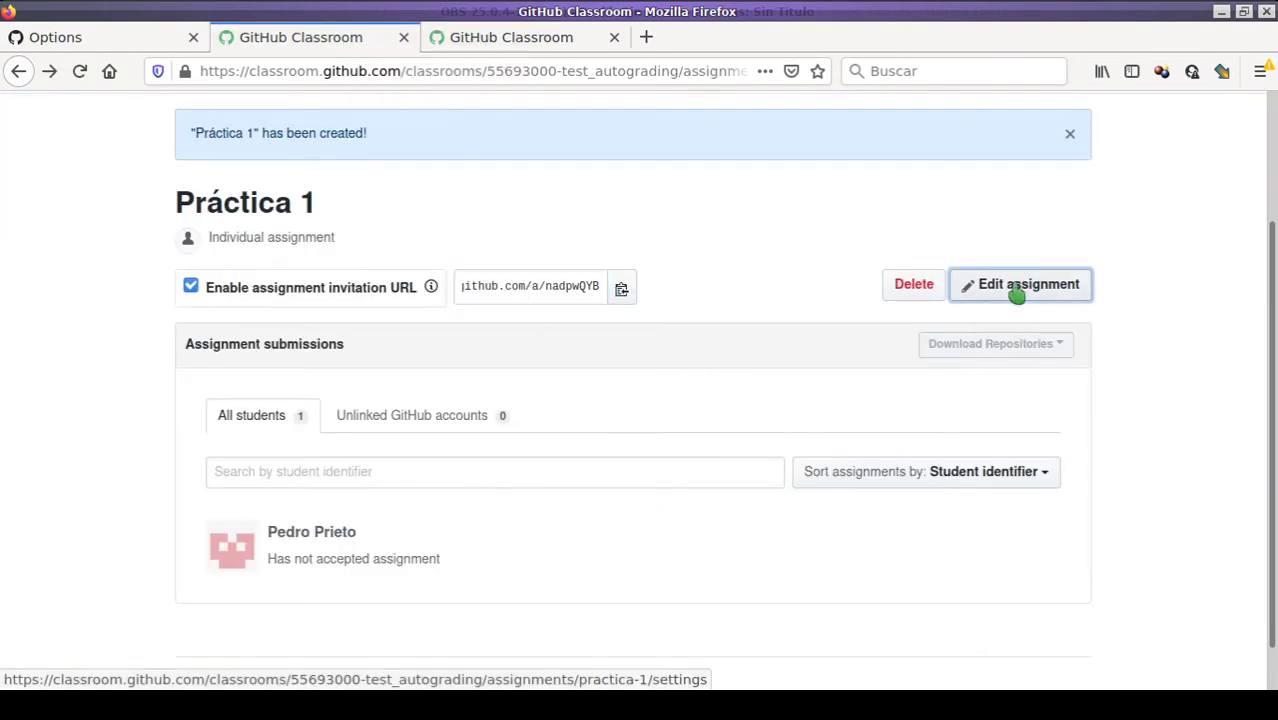
pyautogui.scroll(-8, 633, 413)
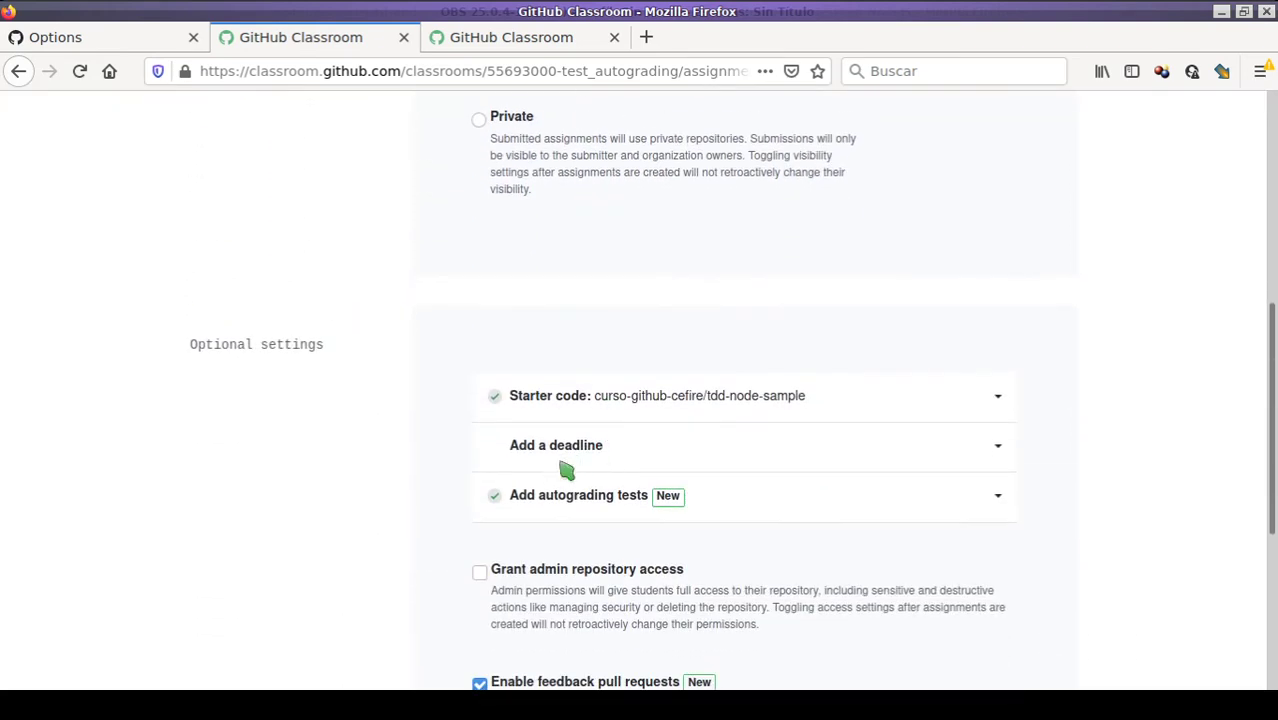
pyautogui.click(588, 410)
pyautogui.scroll(-5, 588, 410)
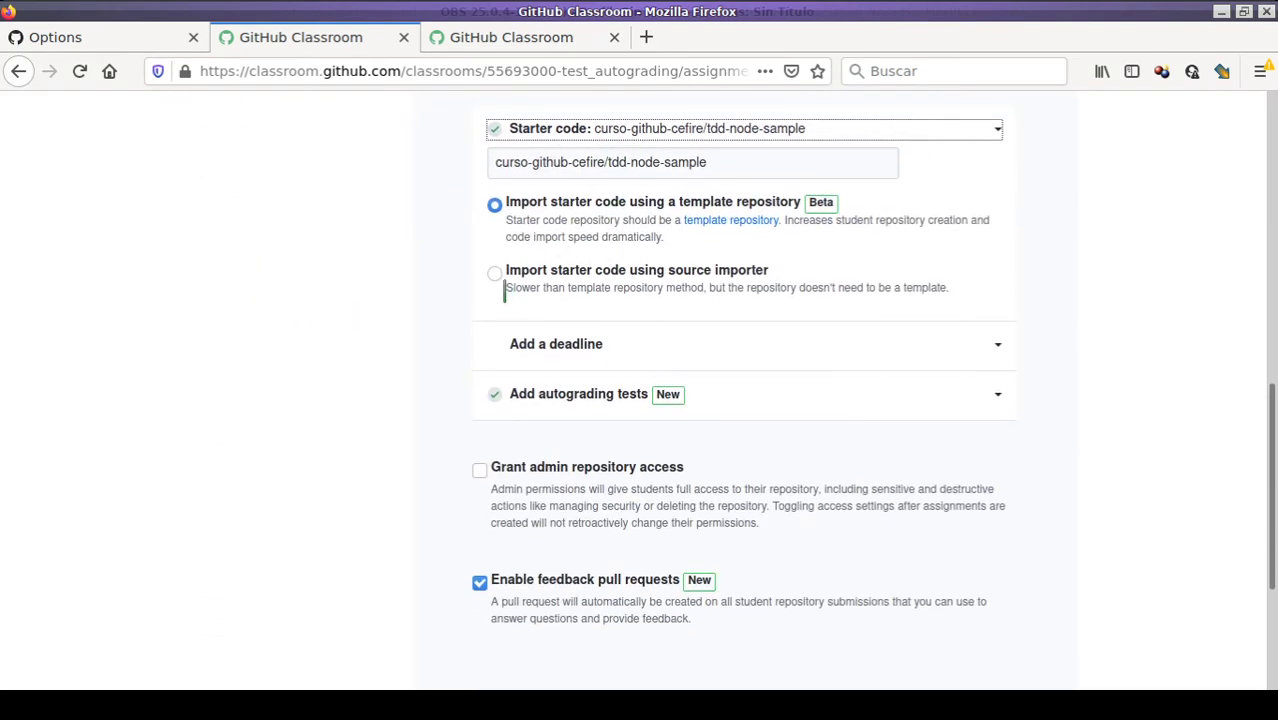
pyautogui.click(498, 279)
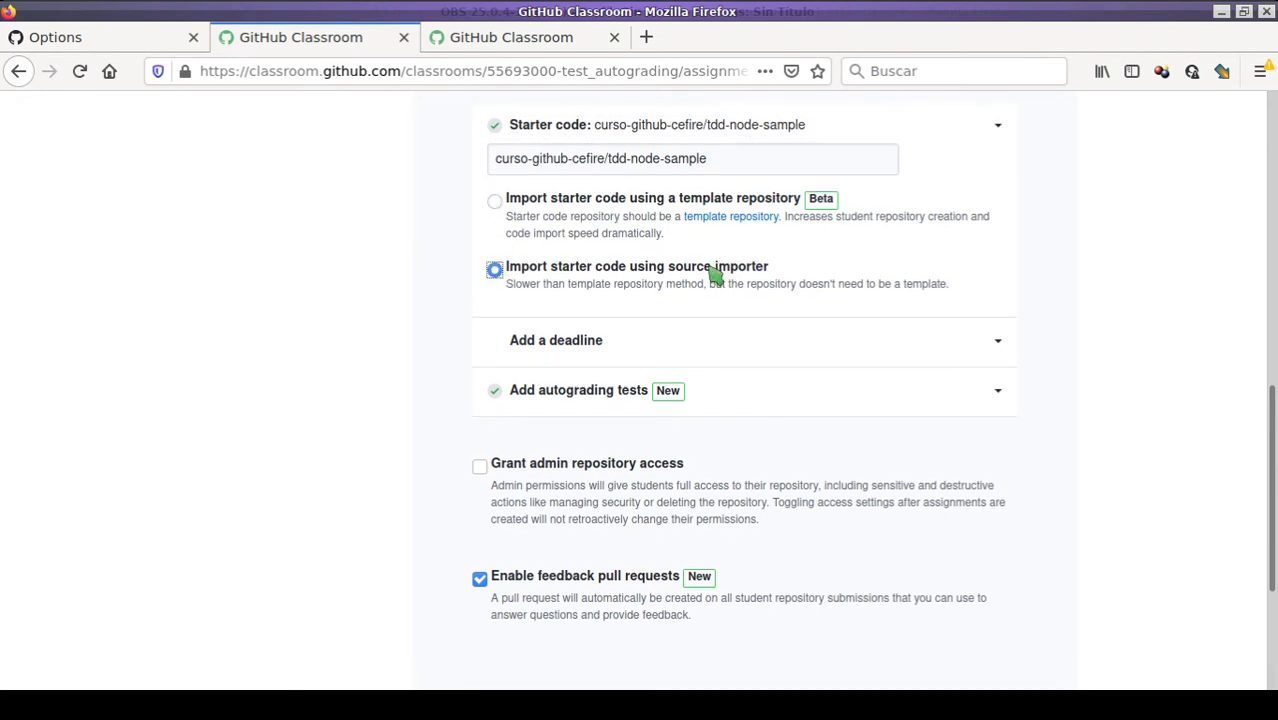
pyautogui.scroll(-5, 860, 380)
pyautogui.click(1010, 487)
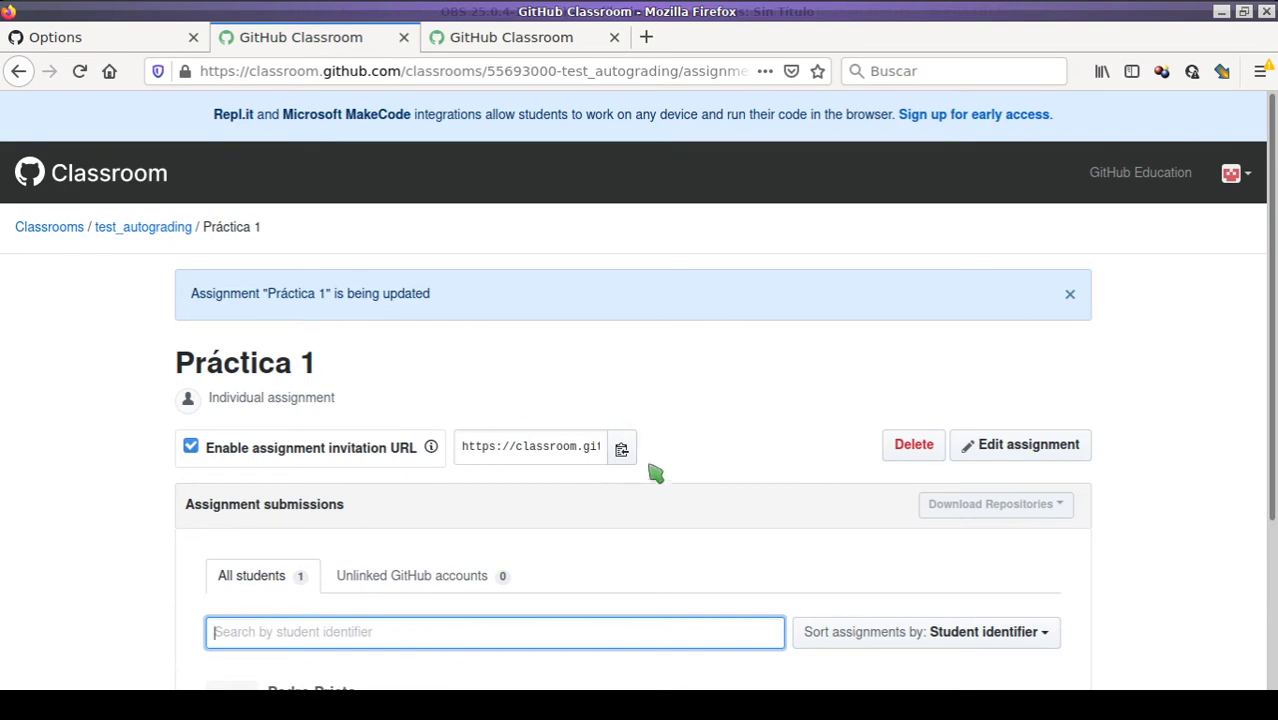
# Load the Práctica 1 invitation URL again in the student's browser tab and open the created assignment repository
pyautogui.click(622, 450)
pyautogui.click(554, 40)
pyautogui.click(491, 66)
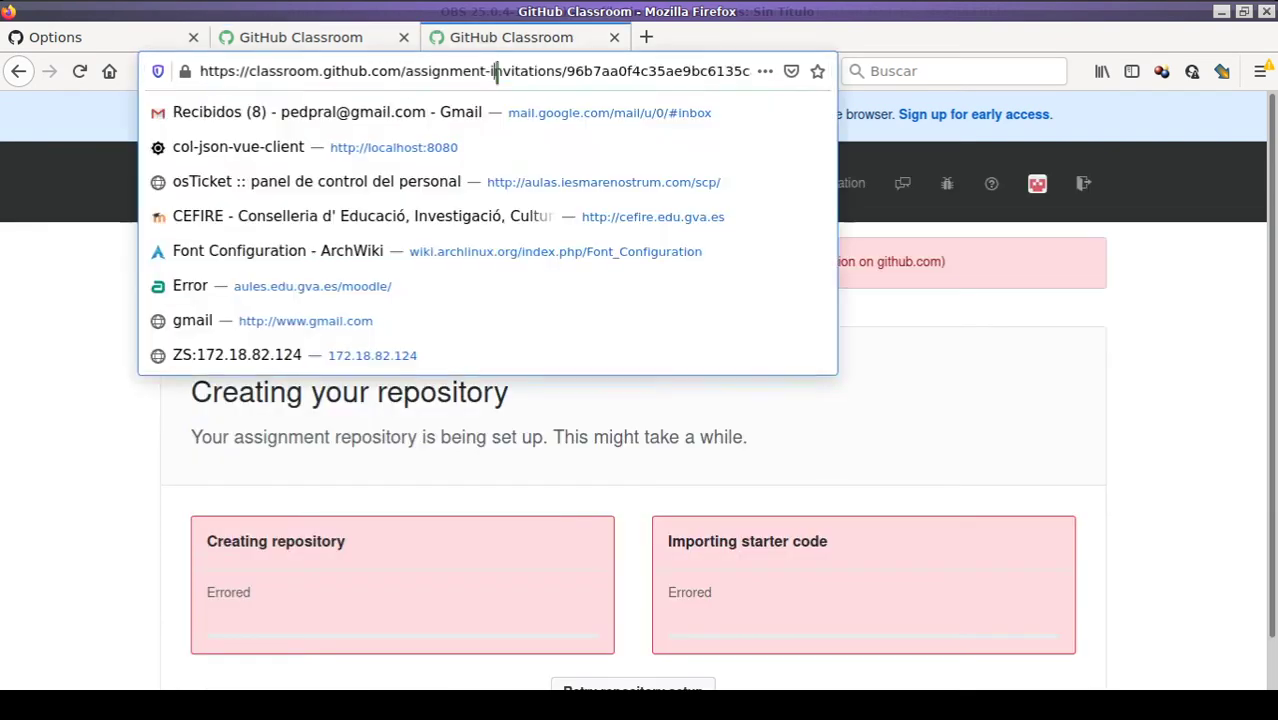
pyautogui.hotkey('ctrl', 'v')
pyautogui.press('Return')
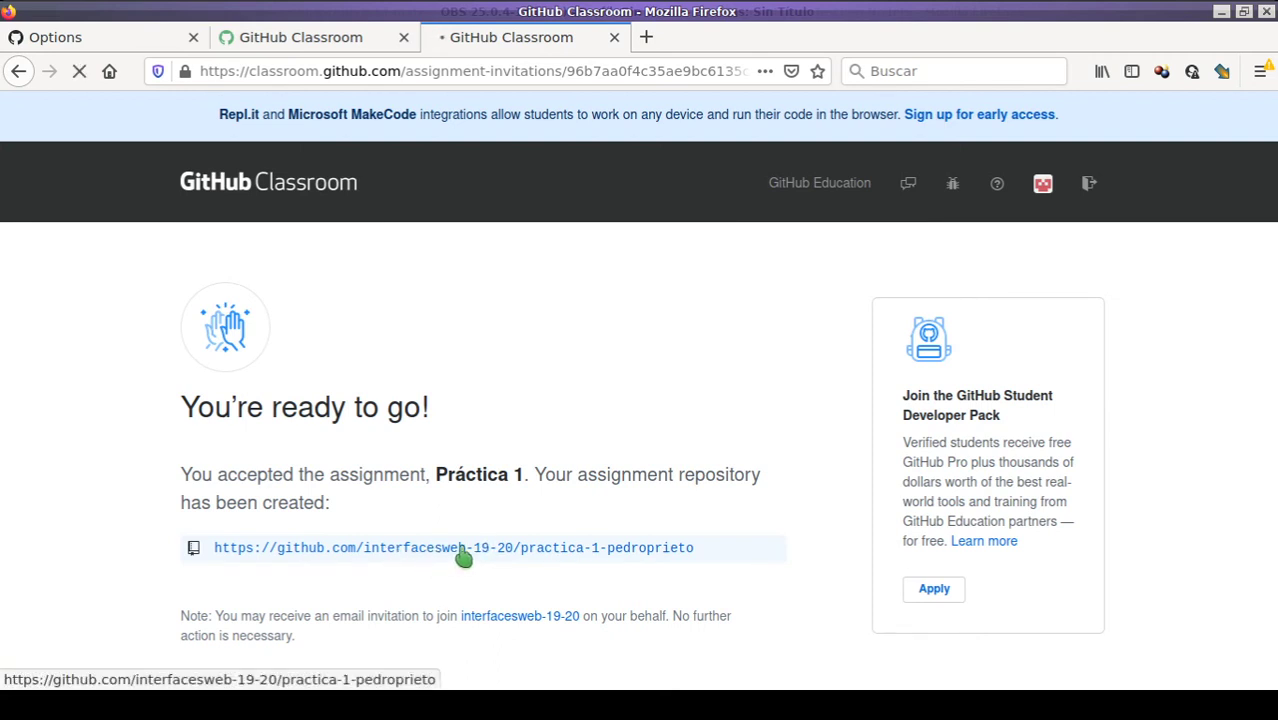
pyautogui.click(463, 558)
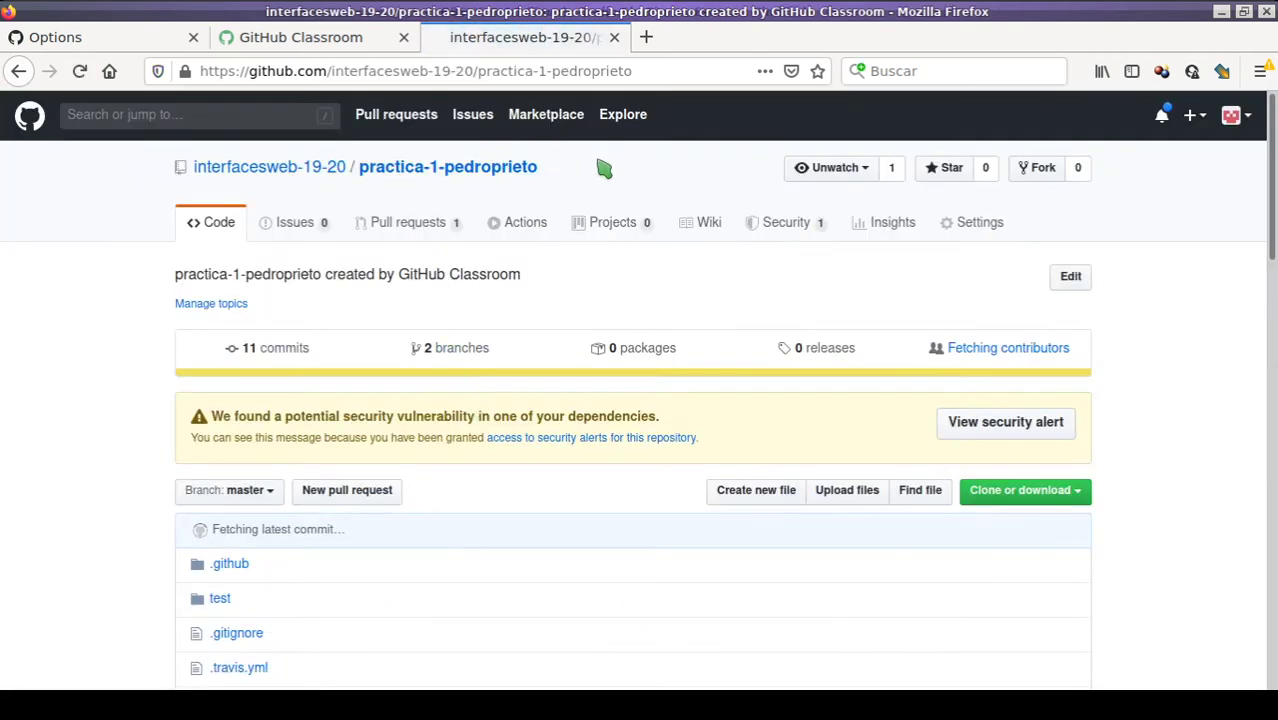
# Examine the student repository's name, file list and commit messages, leaving its description unedited
pyautogui.moveTo(573, 176); pyautogui.dragTo(362, 177)
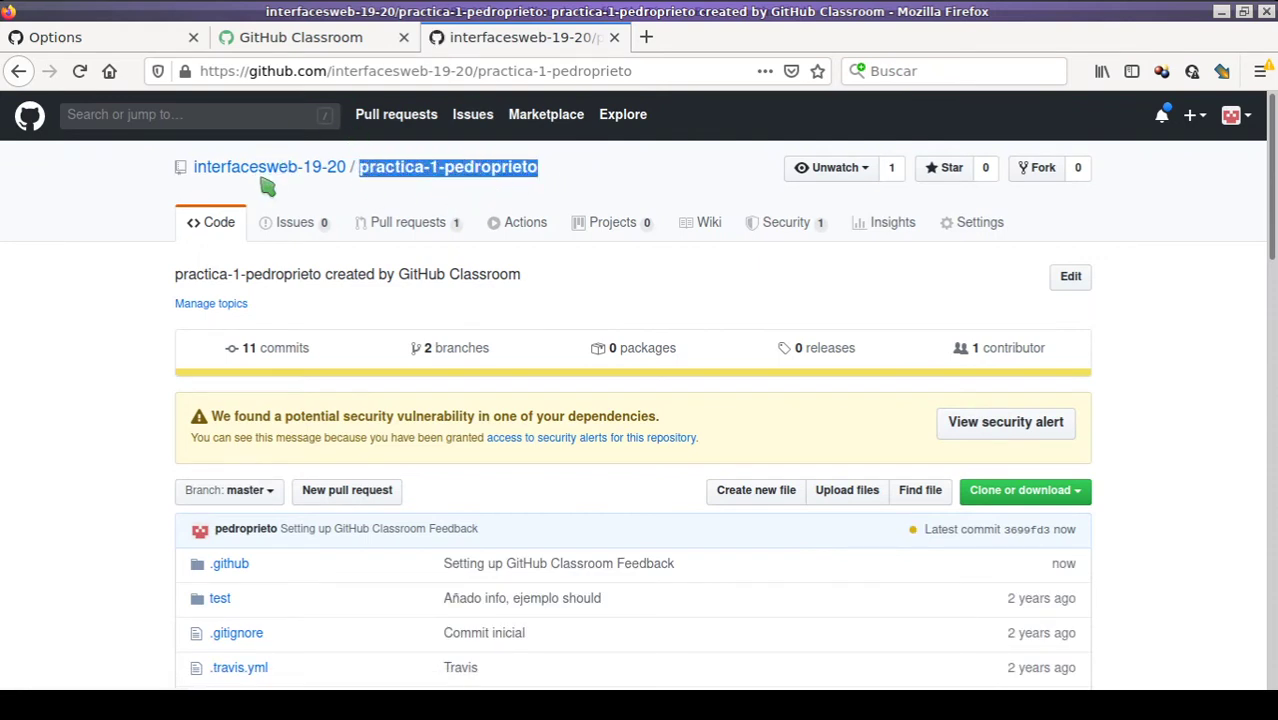
pyautogui.click(330, 36)
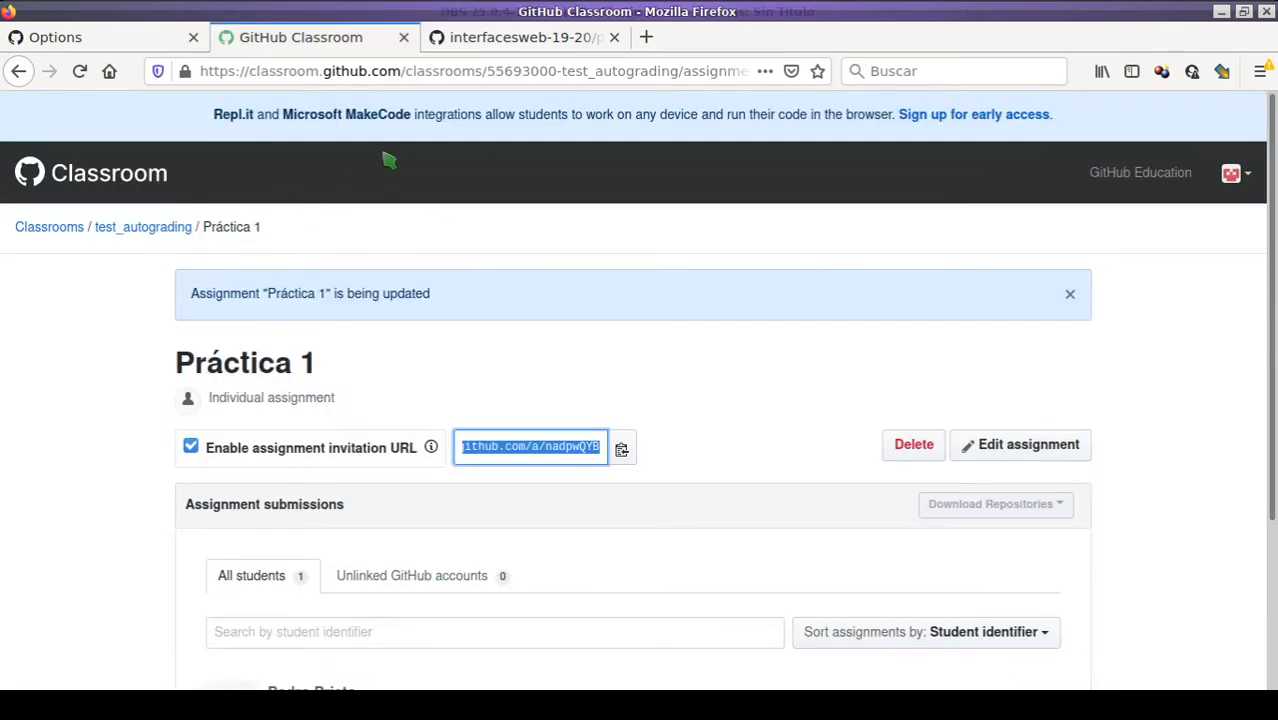
pyautogui.click(528, 42)
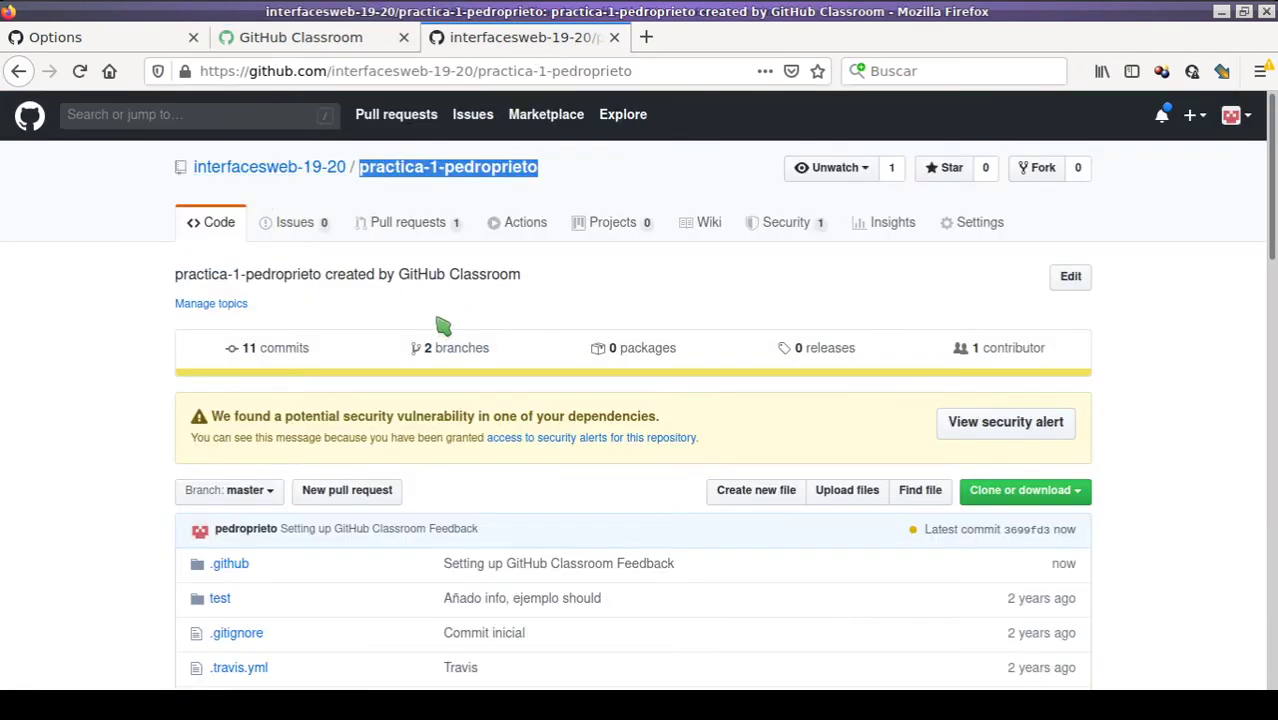
pyautogui.click(660, 291)
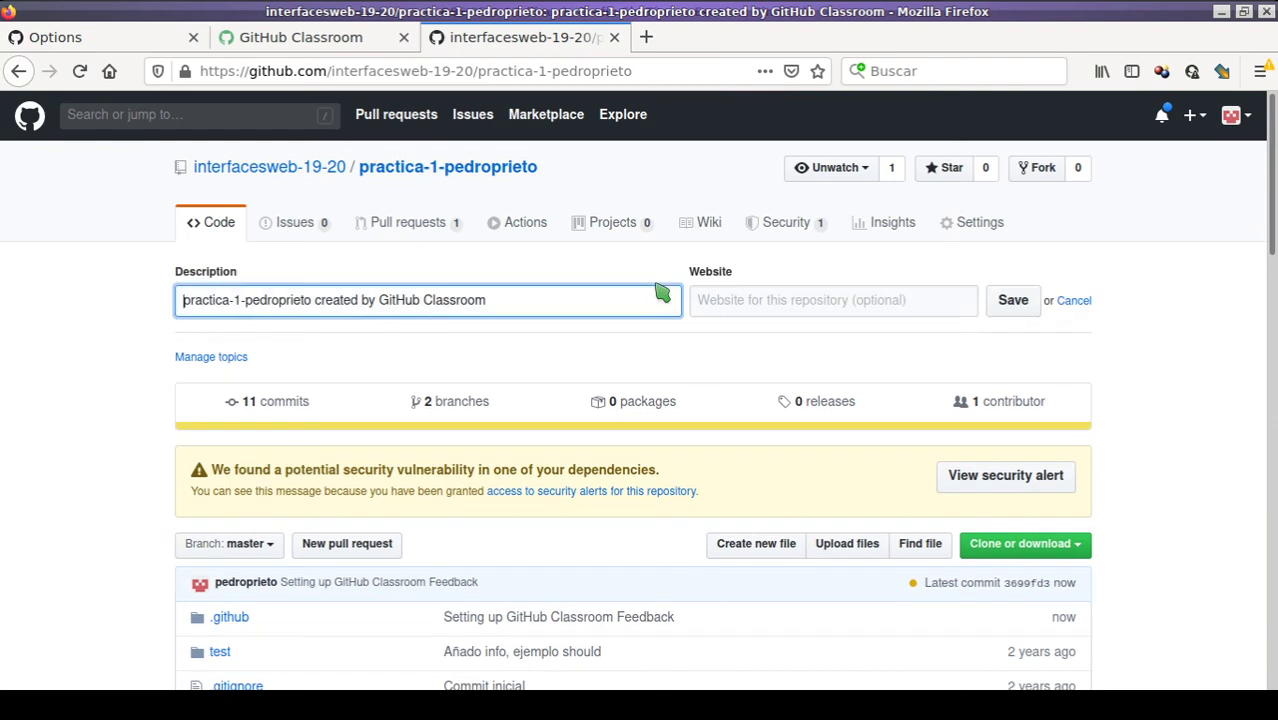
pyautogui.click(1078, 301)
pyautogui.scroll(-3, 505, 395)
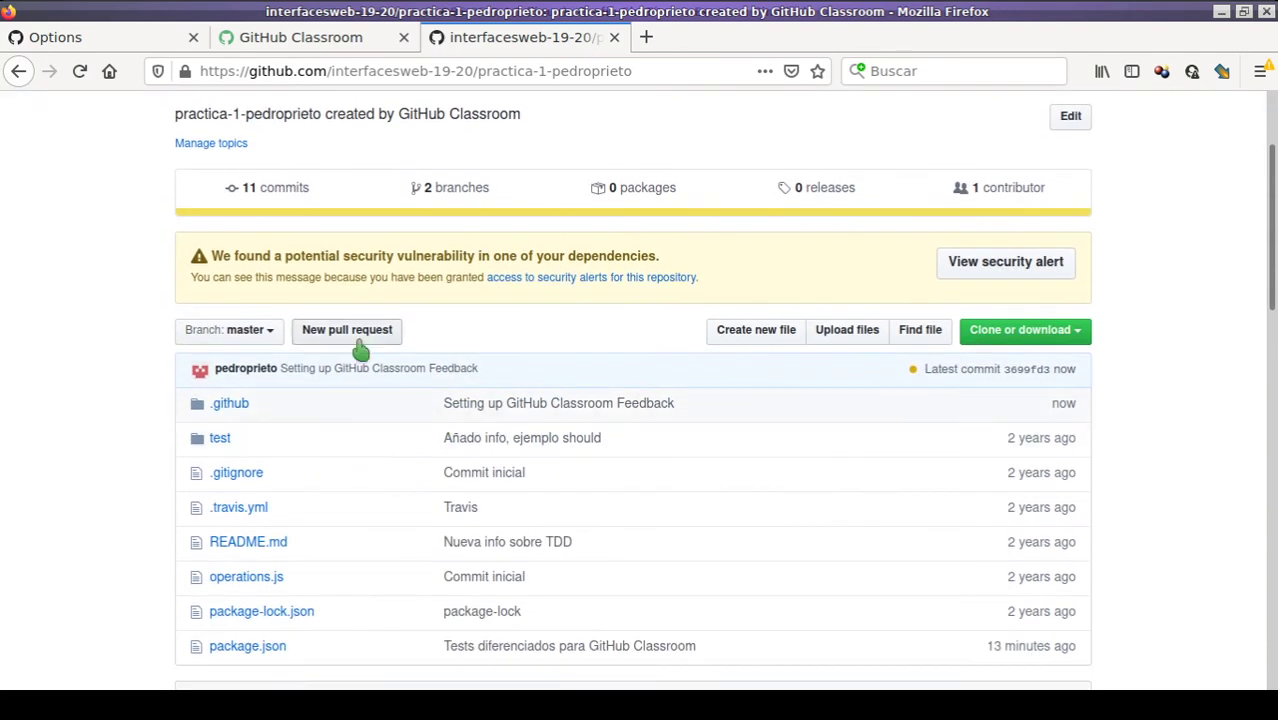
pyautogui.scroll(-3, 431, 382)
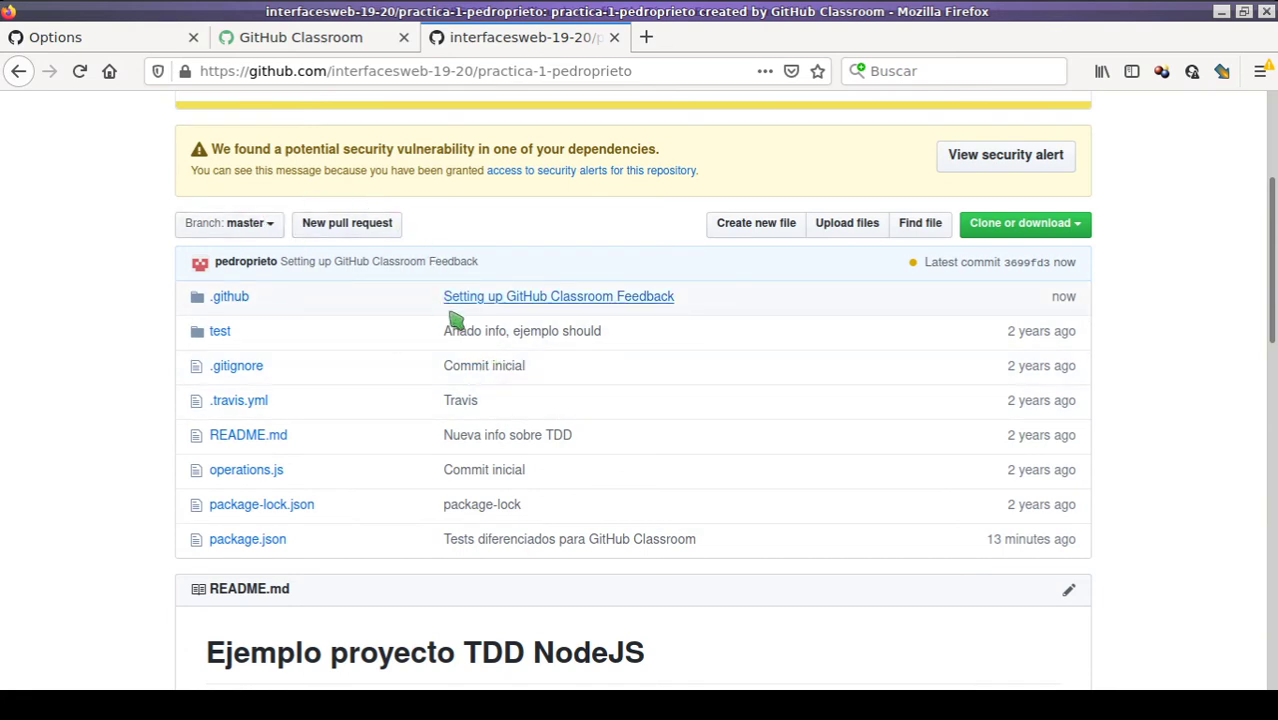
pyautogui.scroll(3, 456, 315)
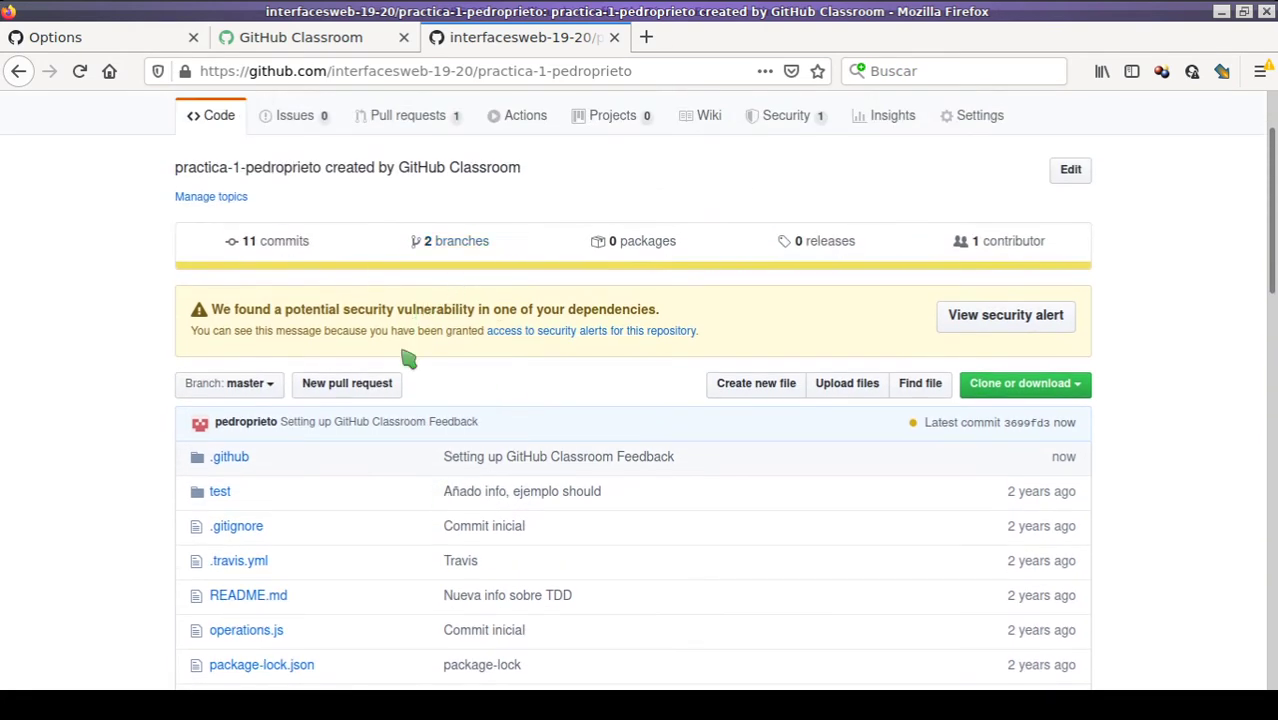
pyautogui.scroll(-3, 494, 418)
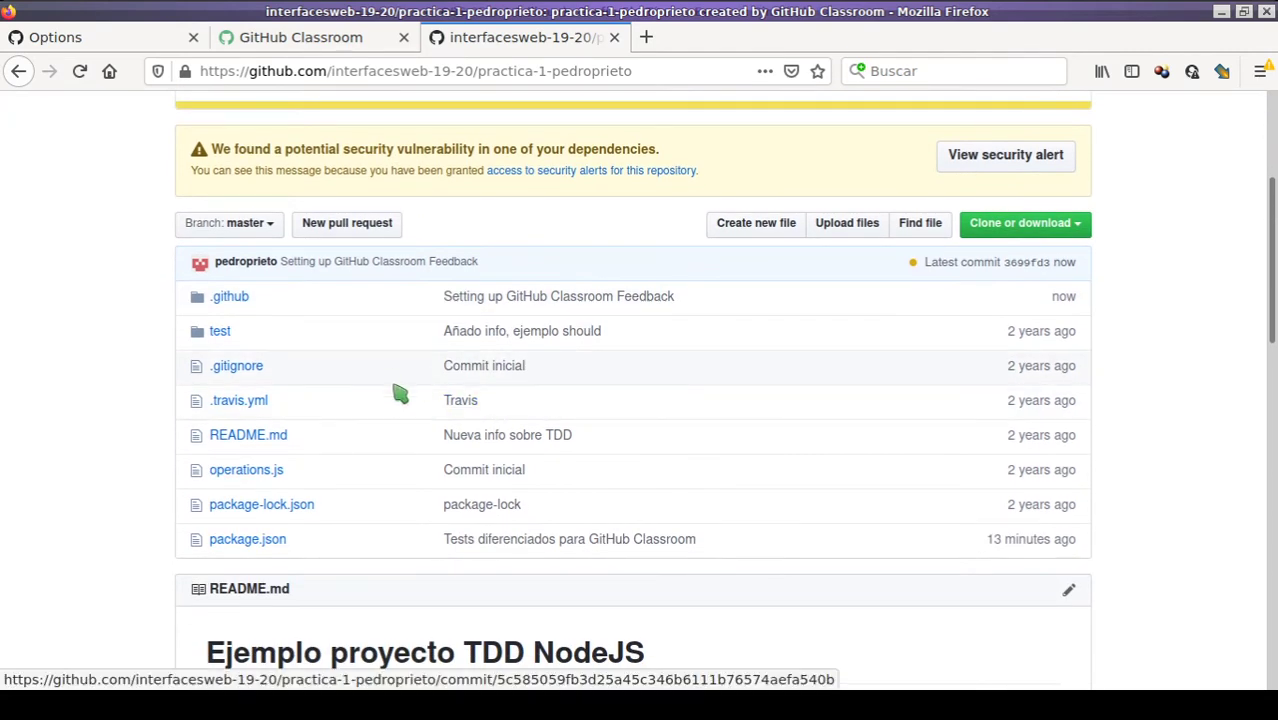
pyautogui.scroll(1, 410, 396)
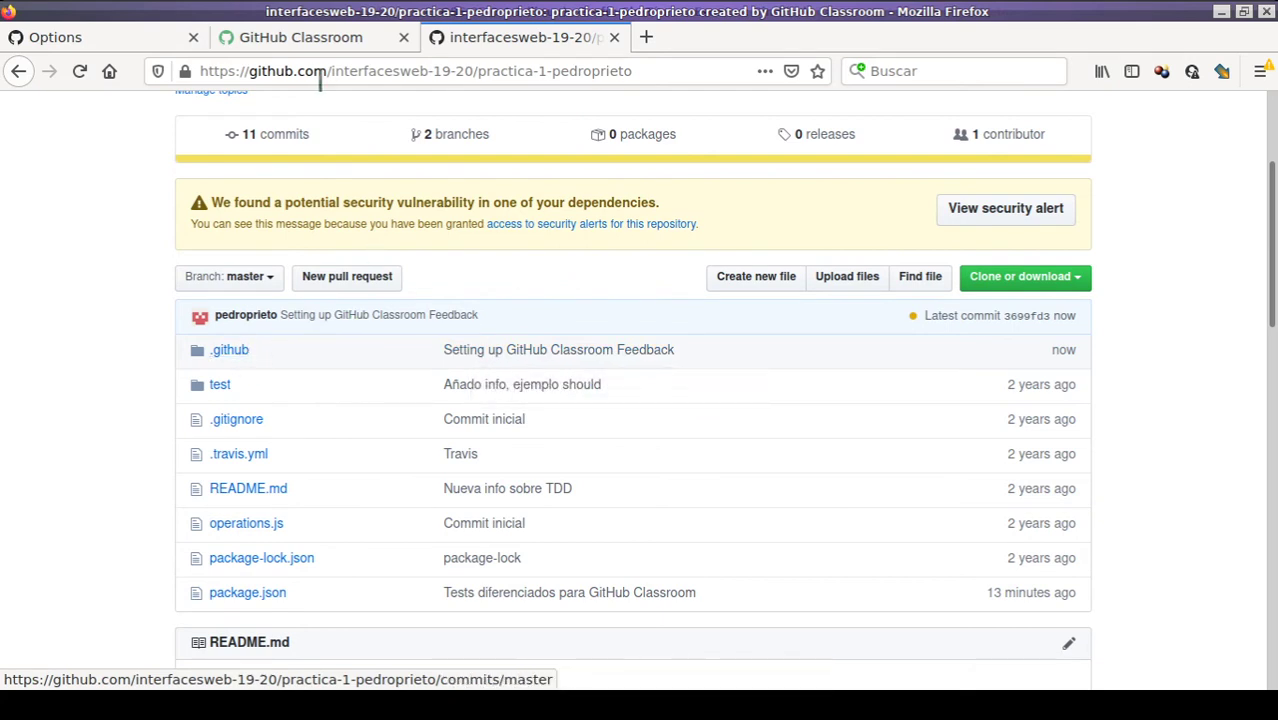
# Compare the tdd-node-sample template's file list with the student's repository, and highlight the added .github folder there
pyautogui.click(150, 37)
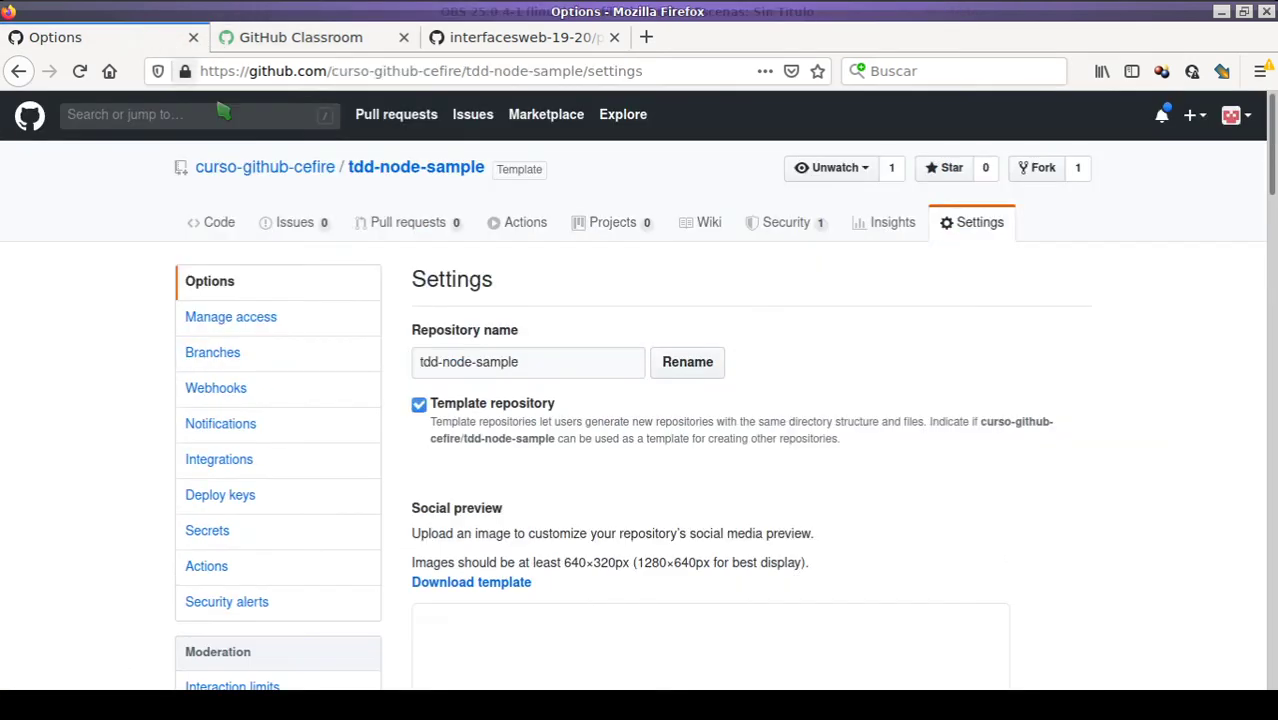
pyautogui.click(214, 223)
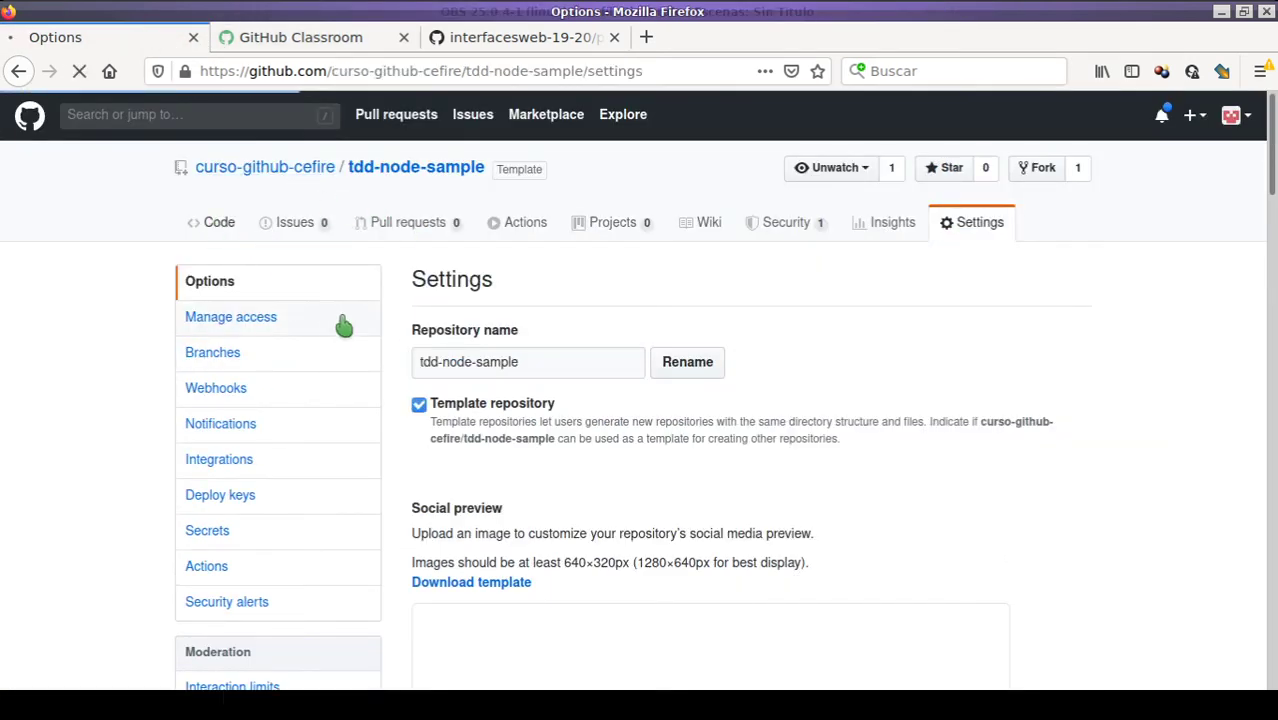
pyautogui.scroll(-3, 385, 350)
pyautogui.scroll(-3, 385, 350)
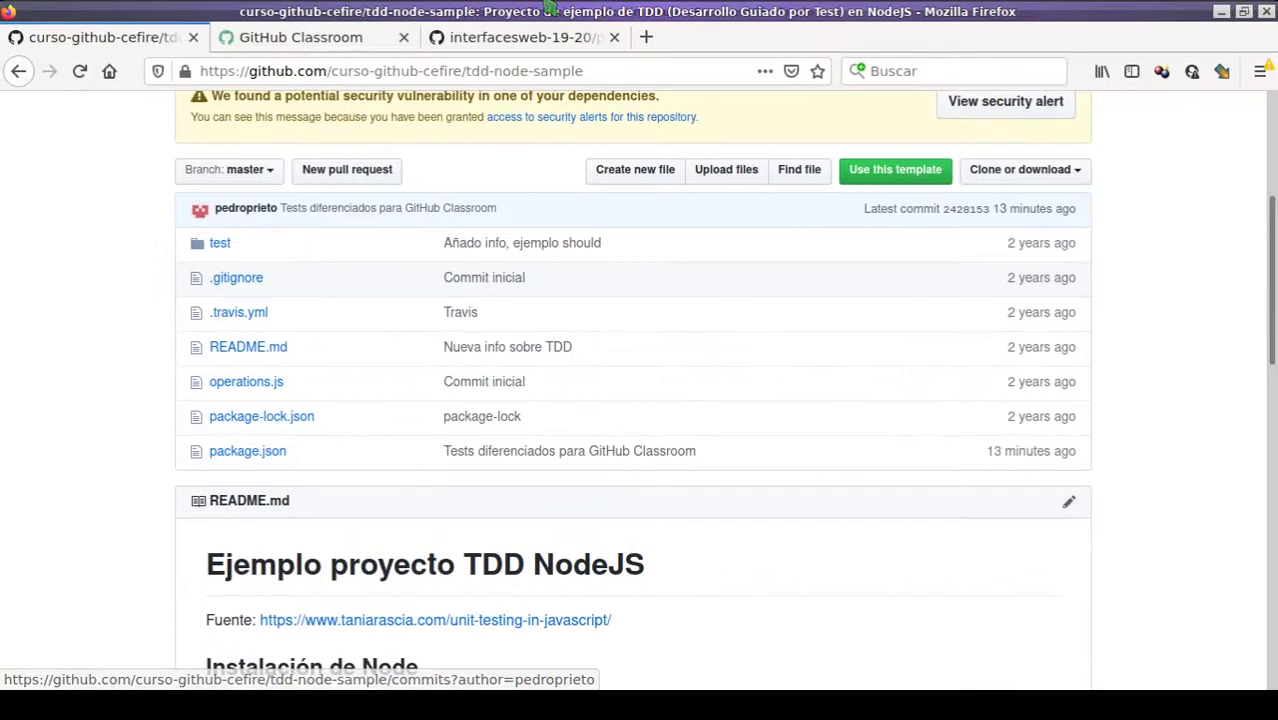
pyautogui.click(522, 38)
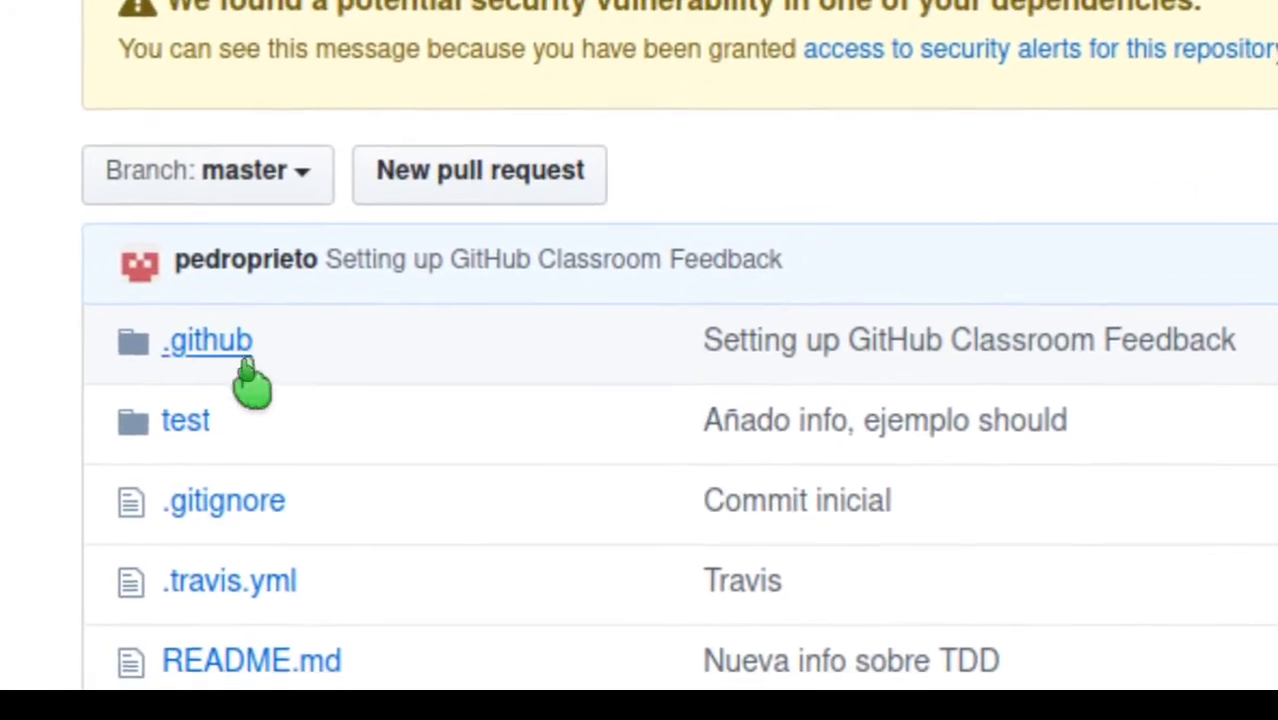
pyautogui.tripleClick(172, 372)
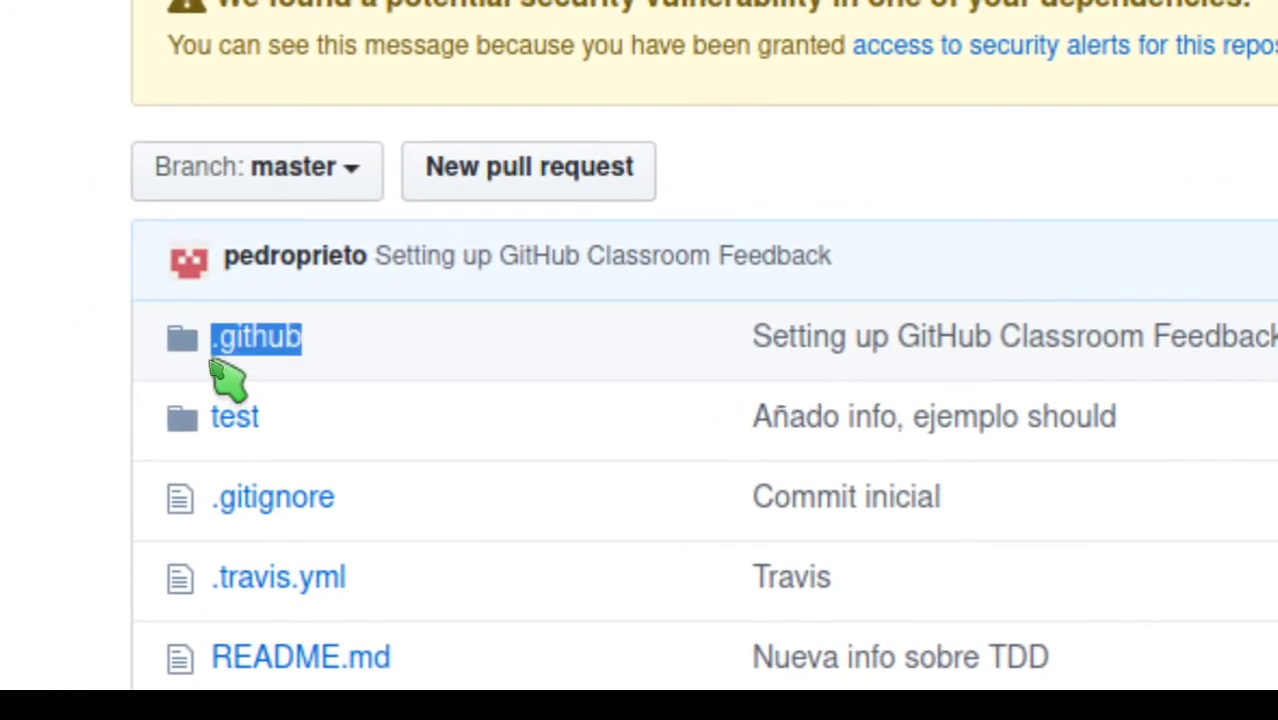
# Inspect the .github folder's contents, and view the repository's runs for the GitHub Classroom Workflow
pyautogui.click(228, 378)
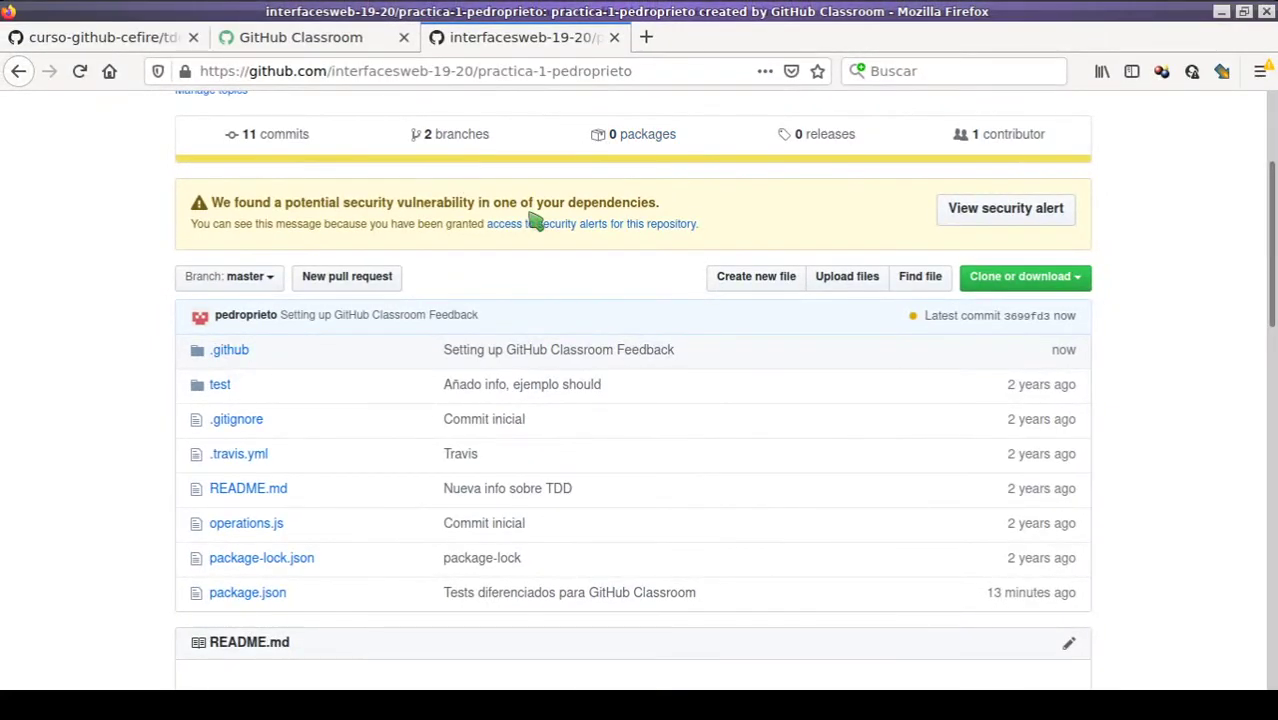
pyautogui.scroll(3, 535, 220)
pyautogui.click(226, 511)
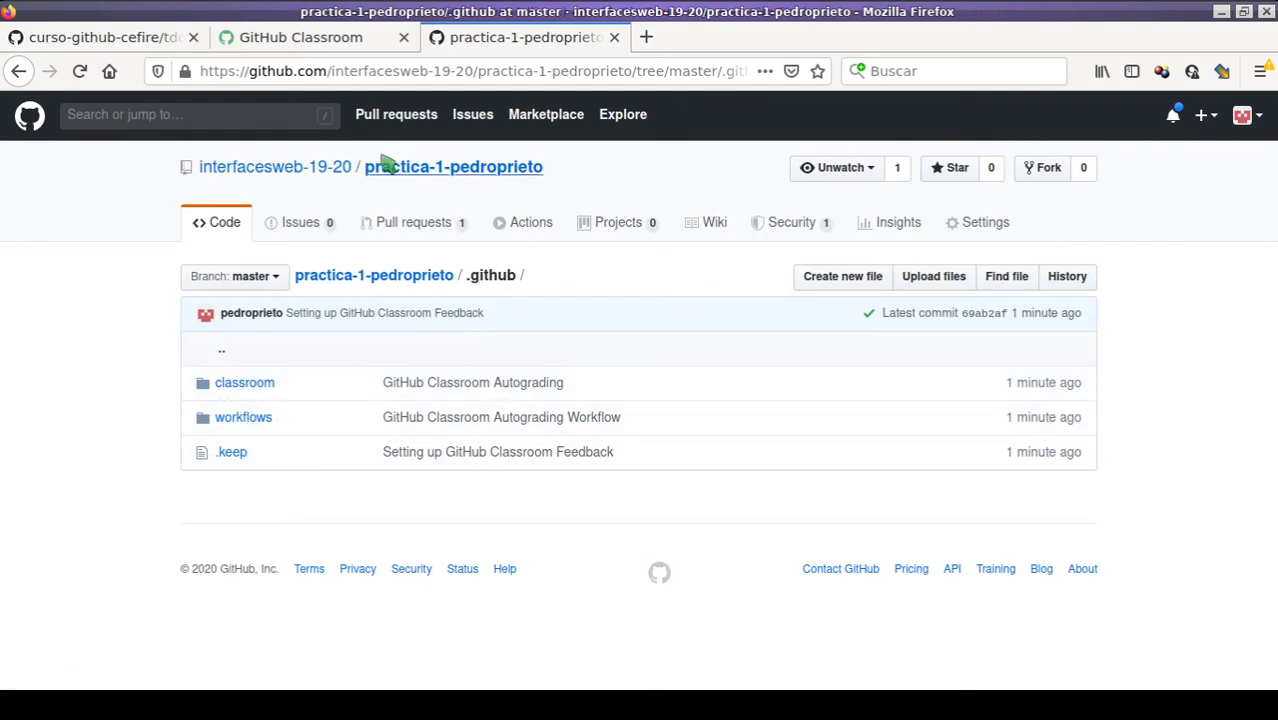
pyautogui.click(18, 72)
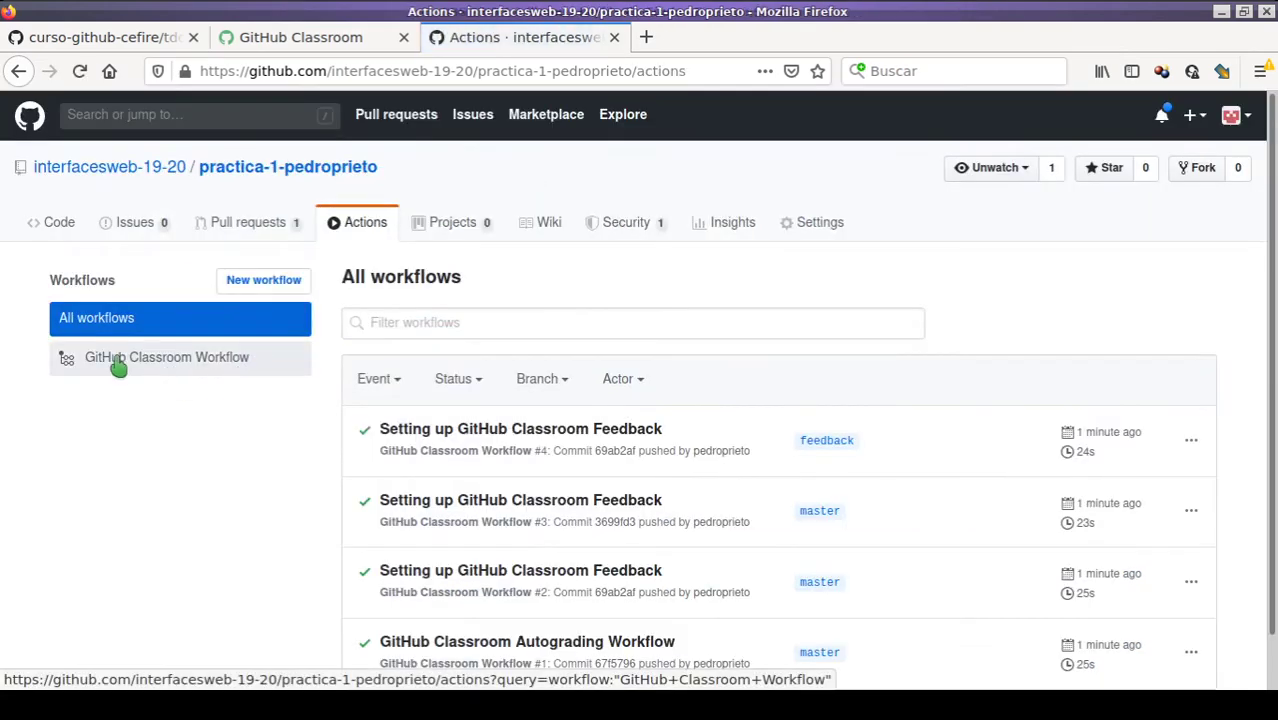
pyautogui.click(218, 366)
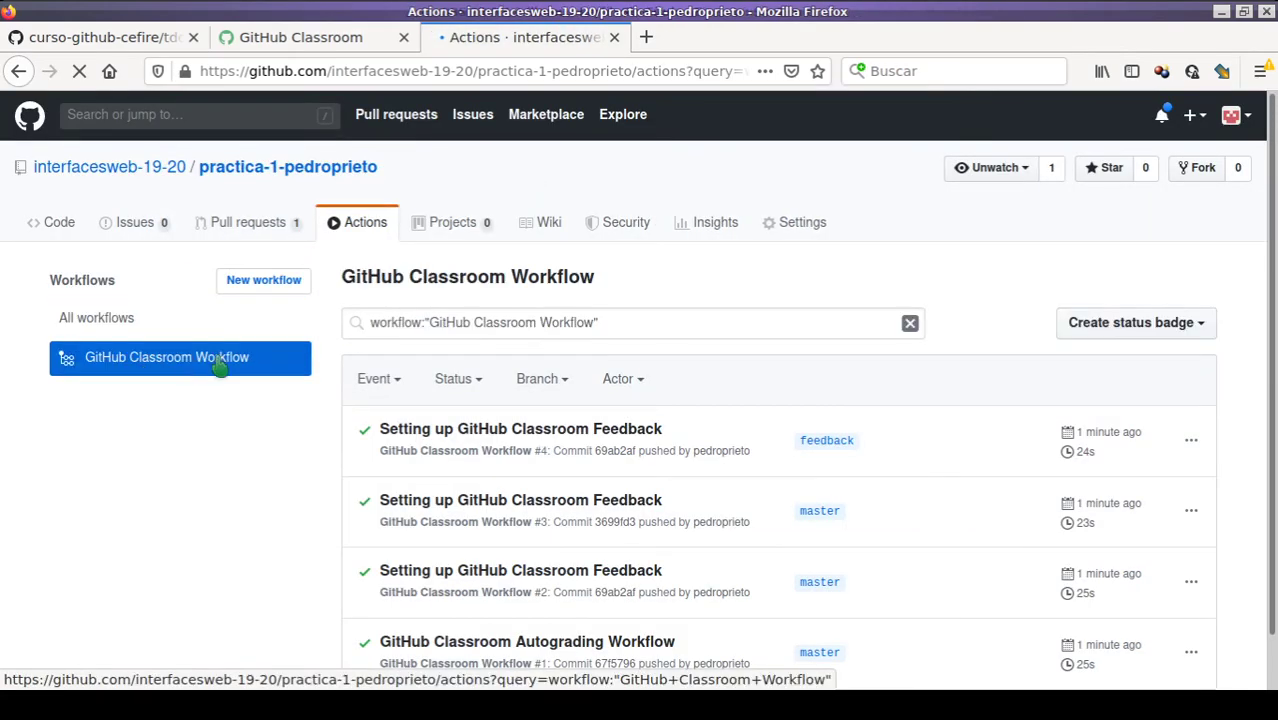
pyautogui.scroll(-1, 505, 294)
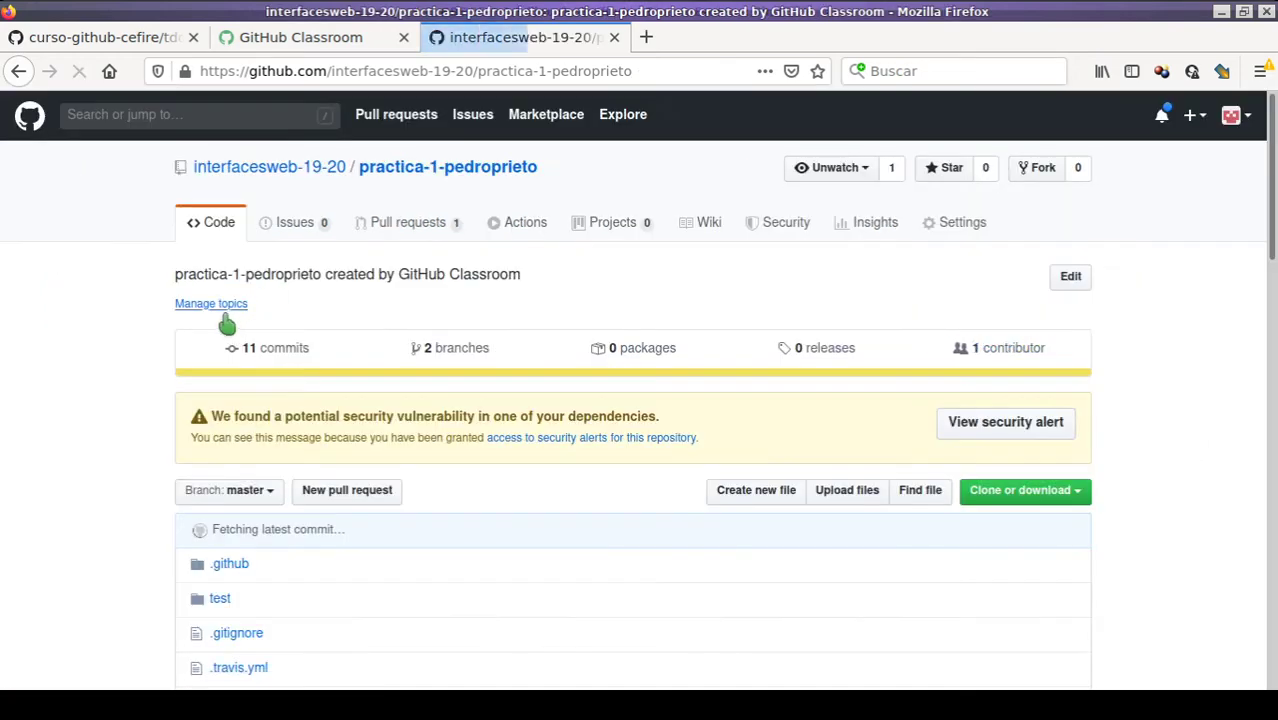
# Open the README.md file from the student repository's file list for editing
pyautogui.scroll(-2, 268, 415)
pyautogui.scroll(1, 270, 420)
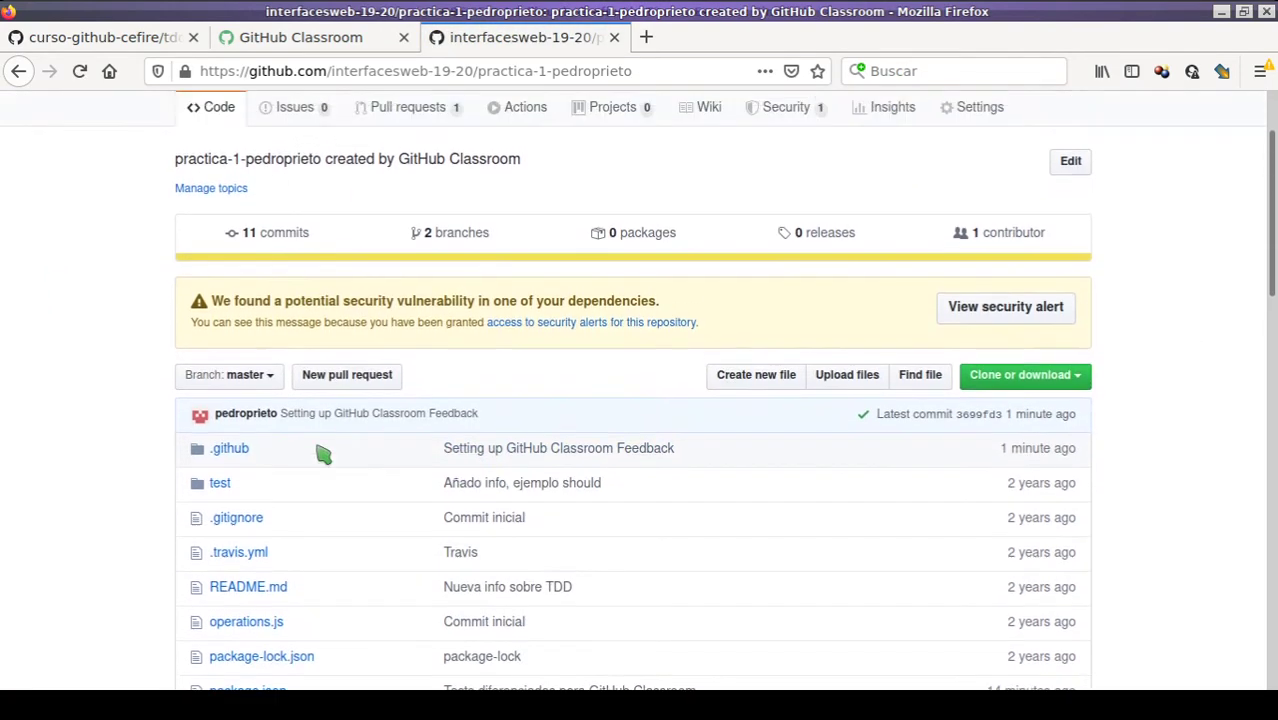
pyautogui.scroll(-3, 240, 345)
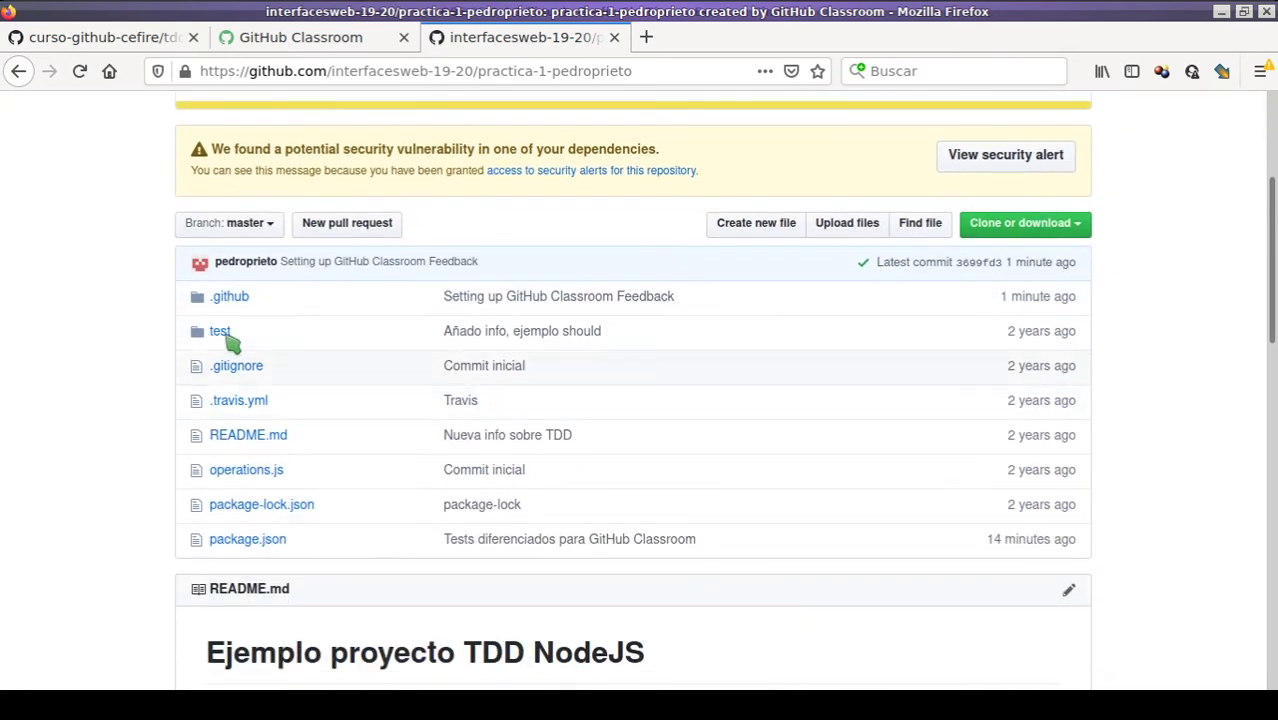
pyautogui.click(252, 442)
pyautogui.scroll(-3, 981, 258)
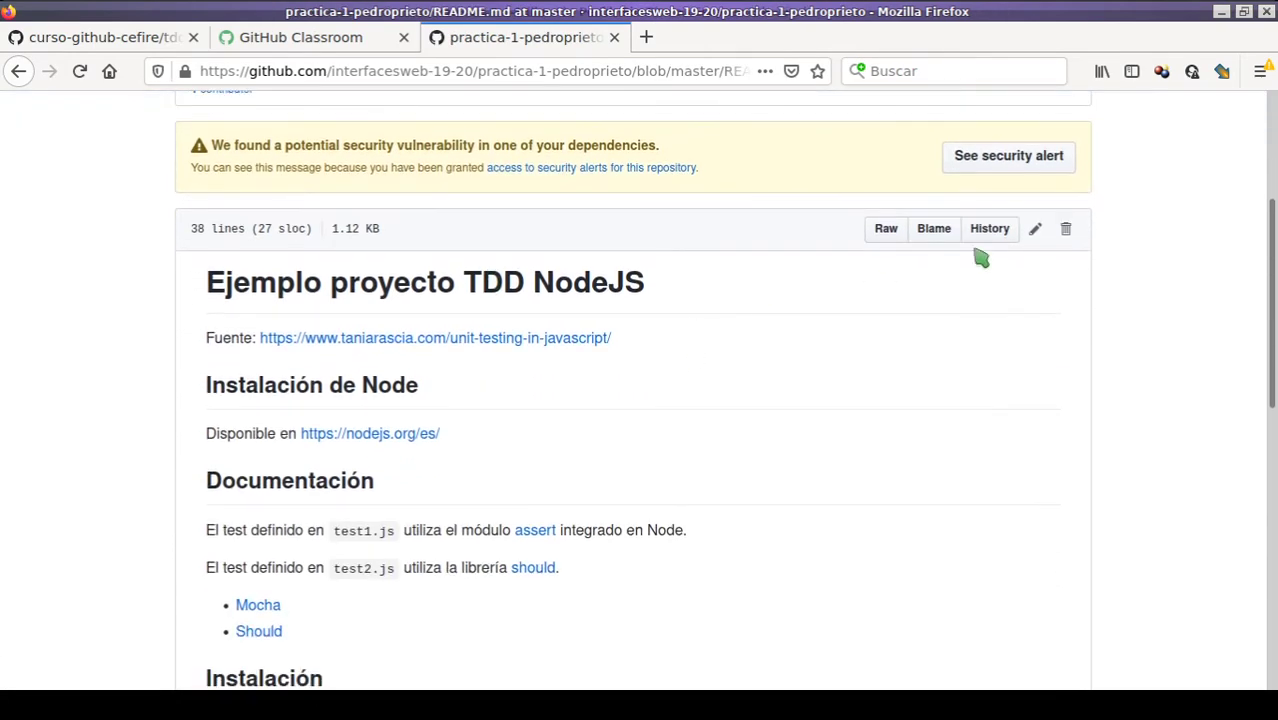
pyautogui.click(1036, 231)
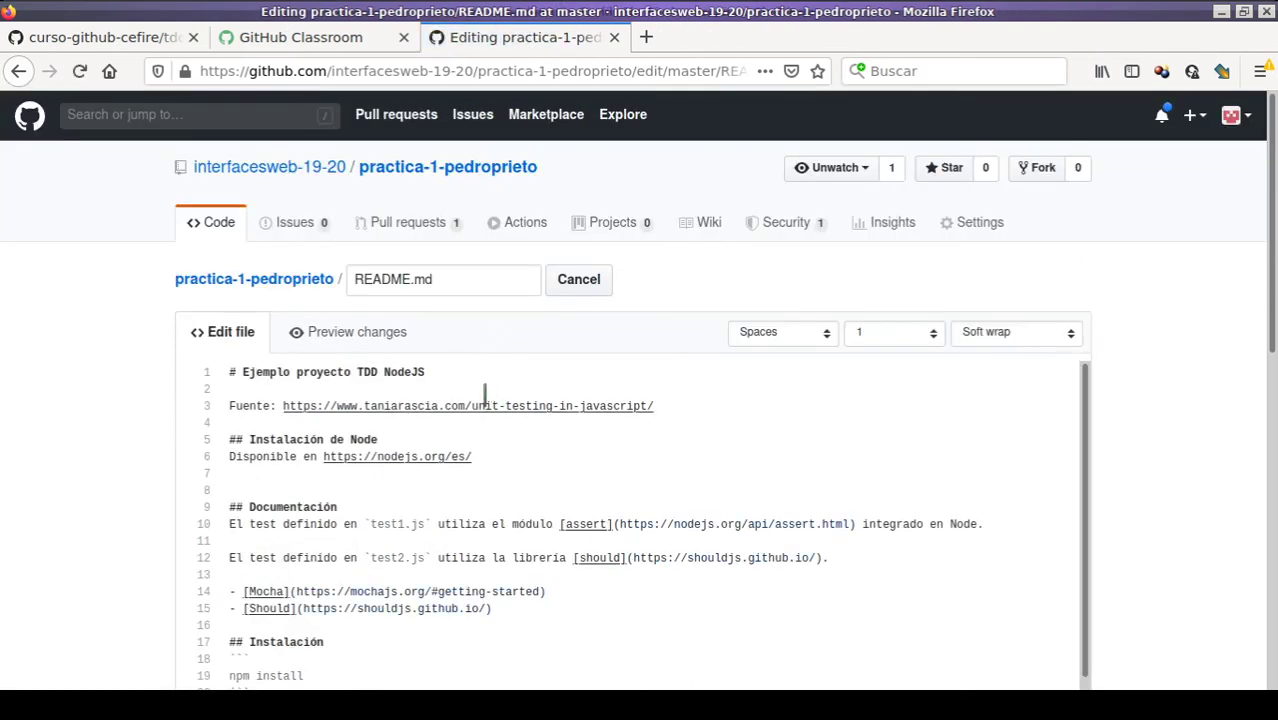
# Add the heading "# Tarea terminada" with a blank line above README.md's first title, and commit directly to the master branch
pyautogui.scroll(-2, 493, 388)
pyautogui.scroll(2, 563, 430)
pyautogui.press('Return')
pyautogui.press('Return')
pyautogui.press('Up')
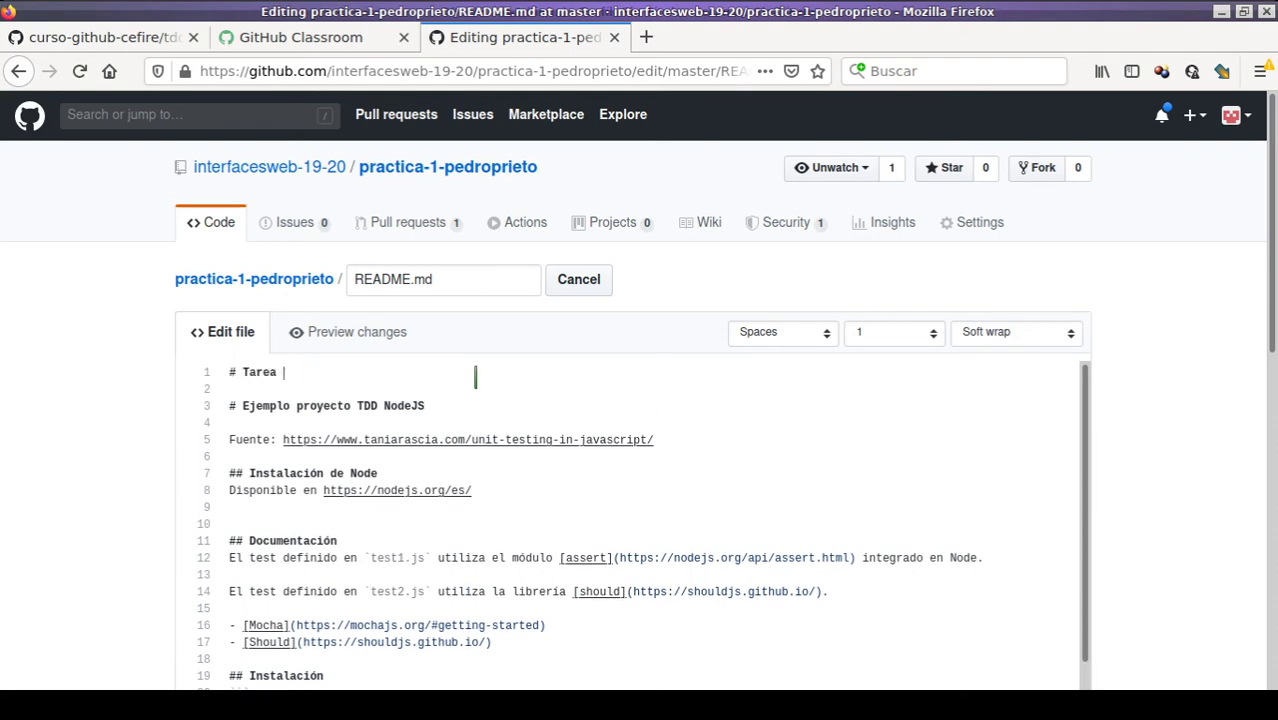
pyautogui.scroll(-10, 475, 377)
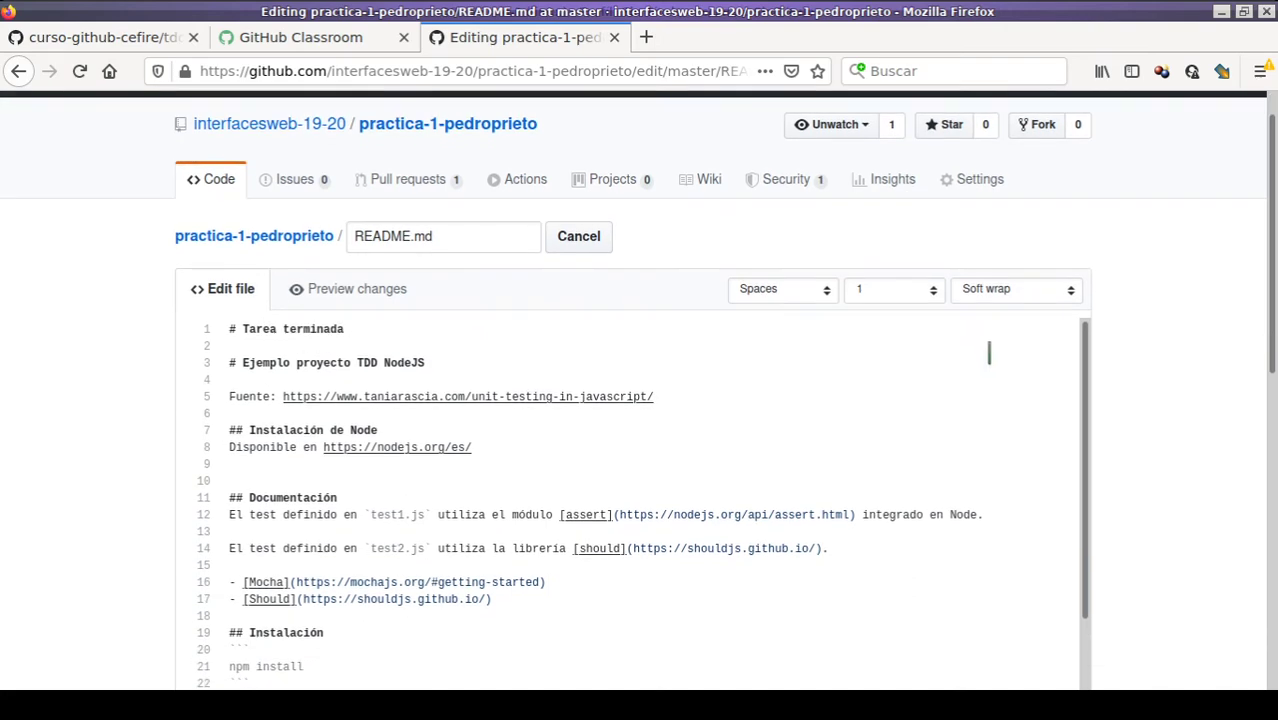
pyautogui.scroll(-3, 355, 510)
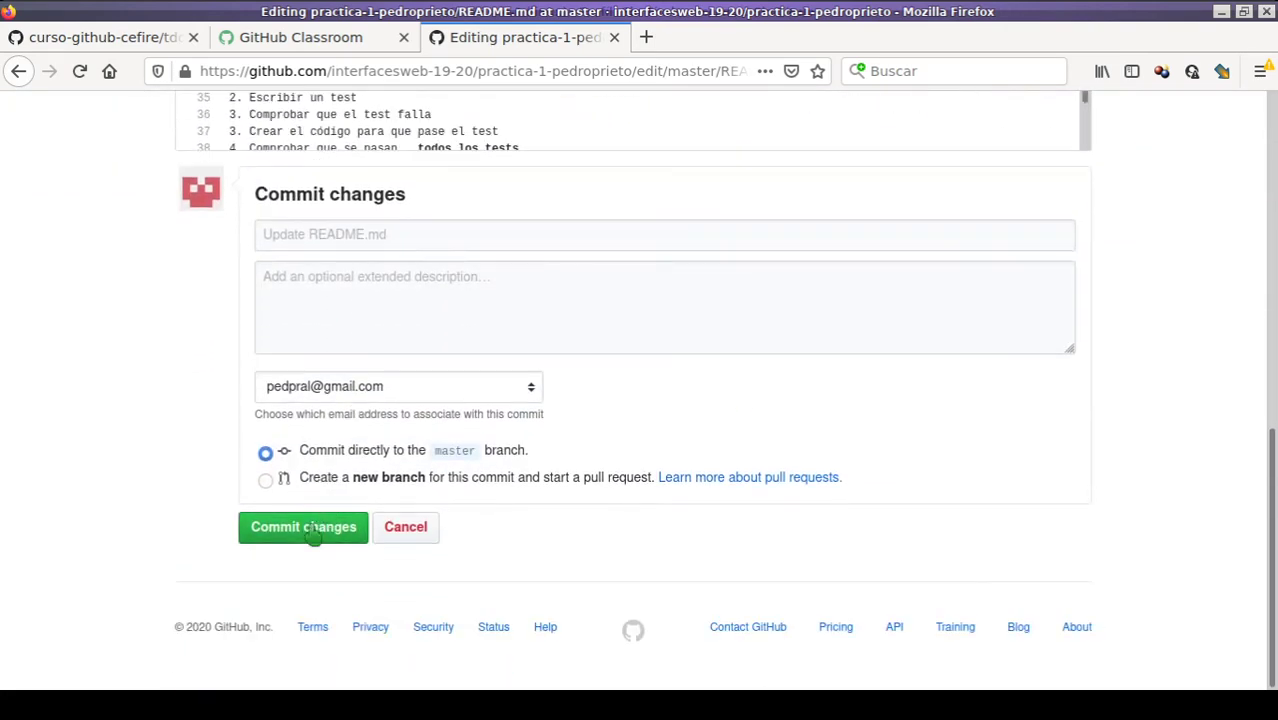
pyautogui.click(303, 530)
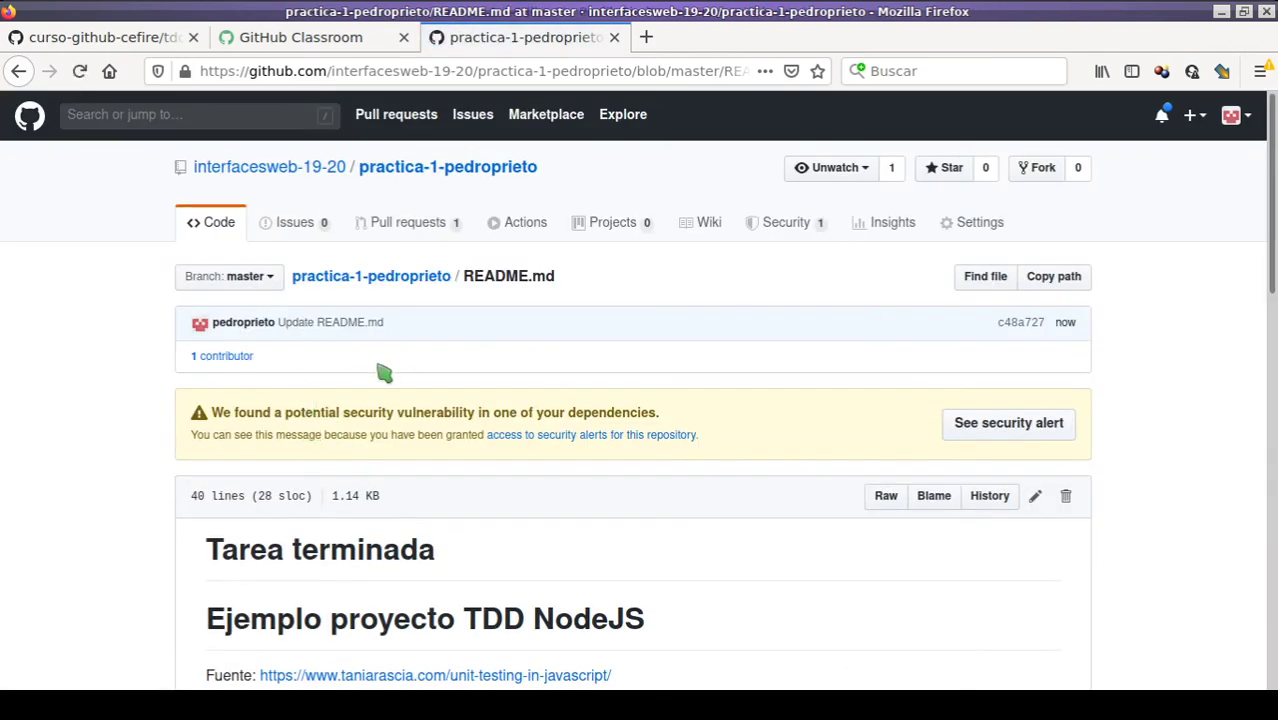
# Check the workflow run list for the README.md commit, and open the Feedback pull request
pyautogui.click(532, 233)
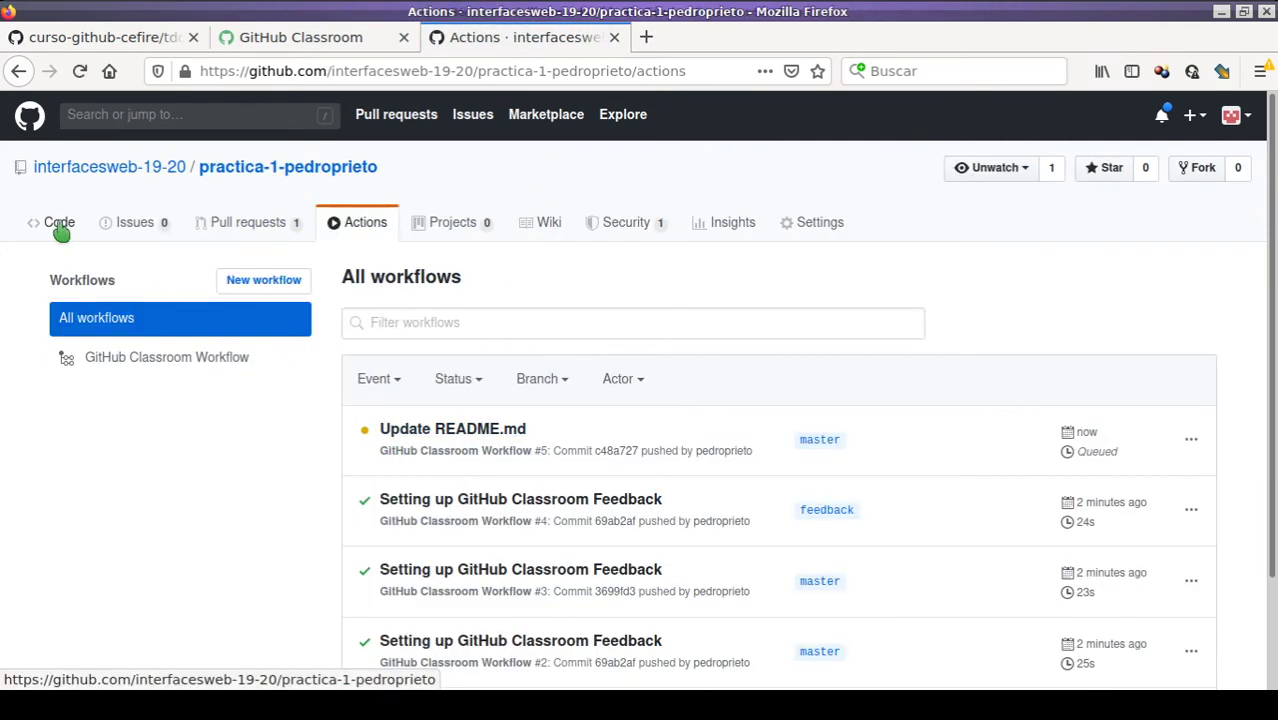
pyautogui.click(261, 234)
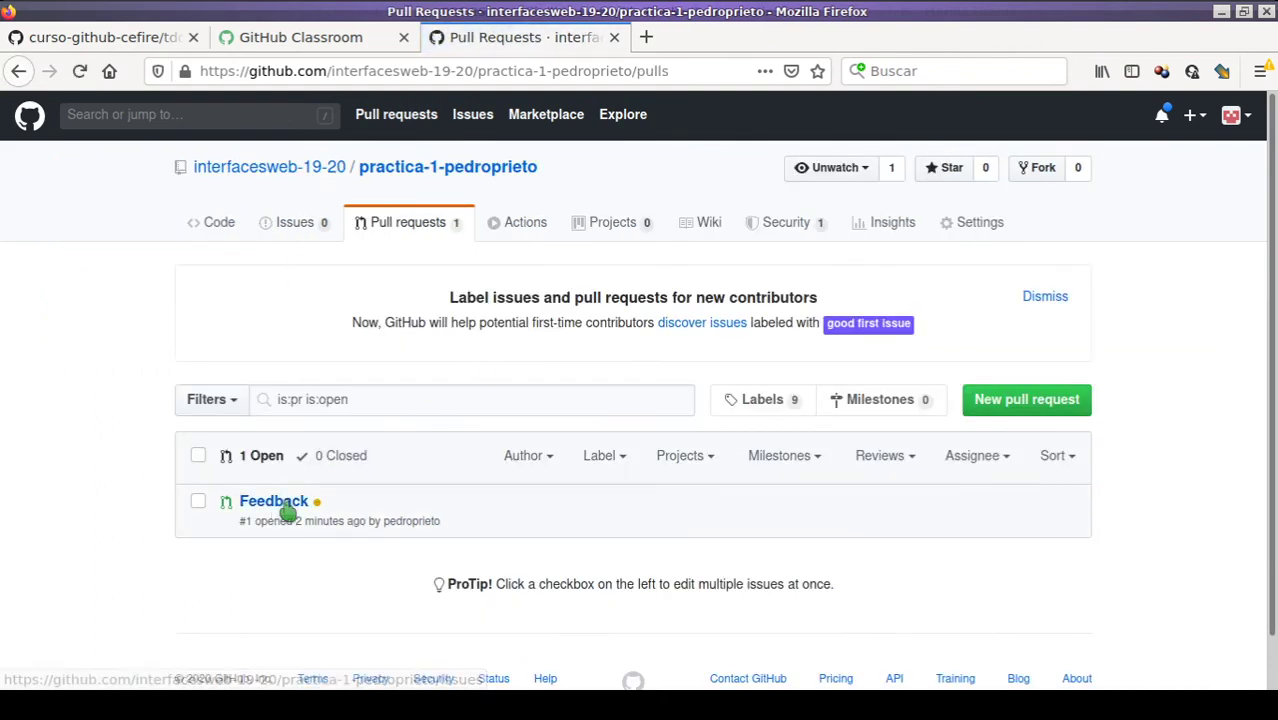
pyautogui.click(272, 505)
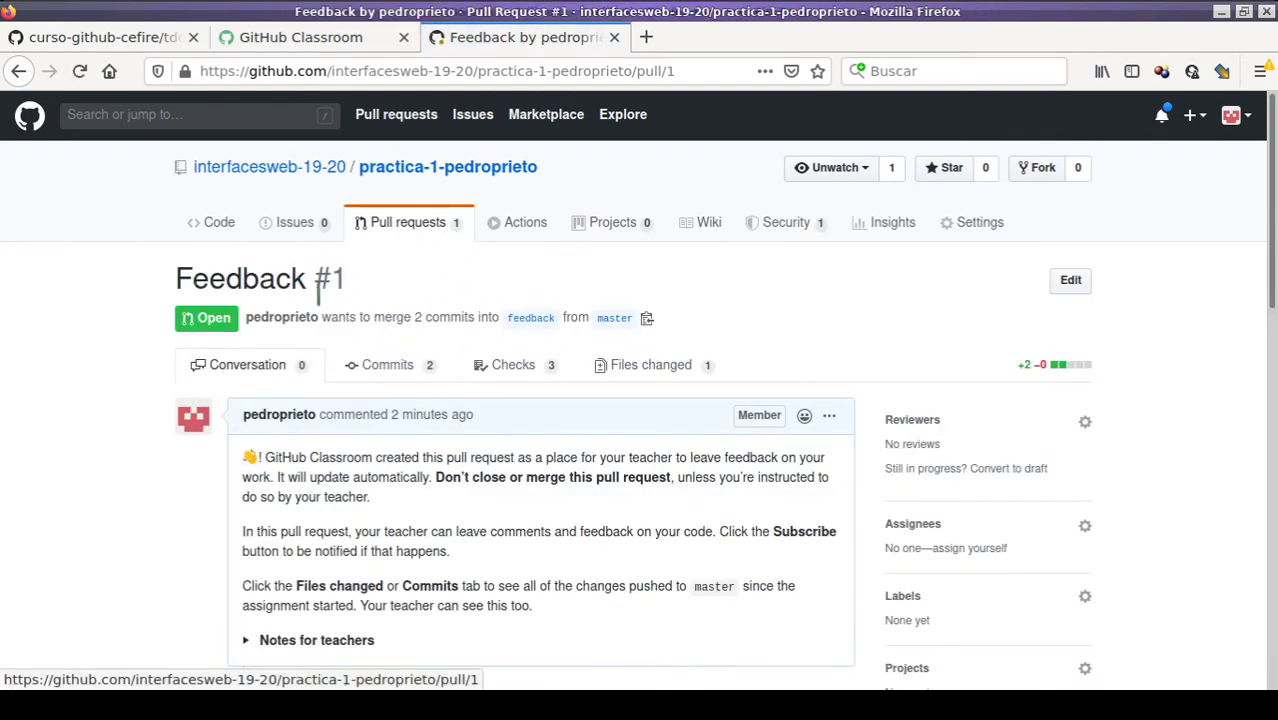
# Read the Feedback pull request's introductory comment, including its teacher notes section, and look over the rest of the conversation
pyautogui.scroll(-2, 322, 337)
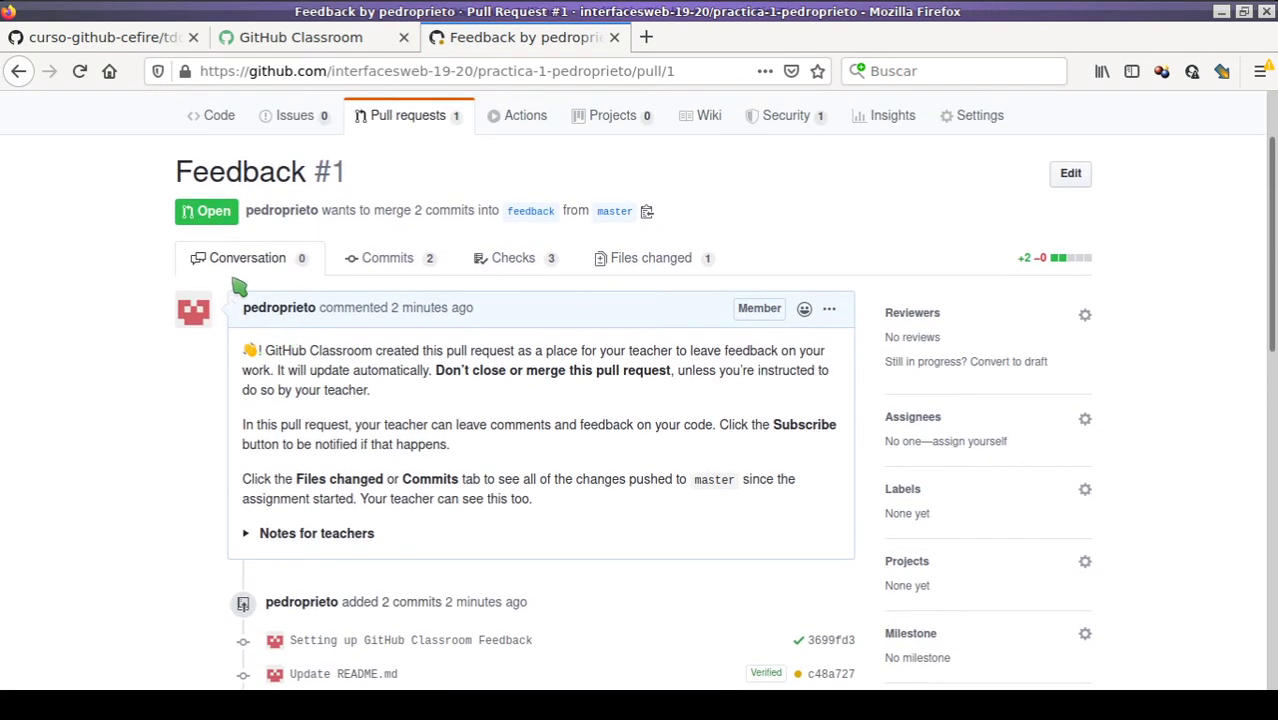
pyautogui.scroll(-1, 190, 333)
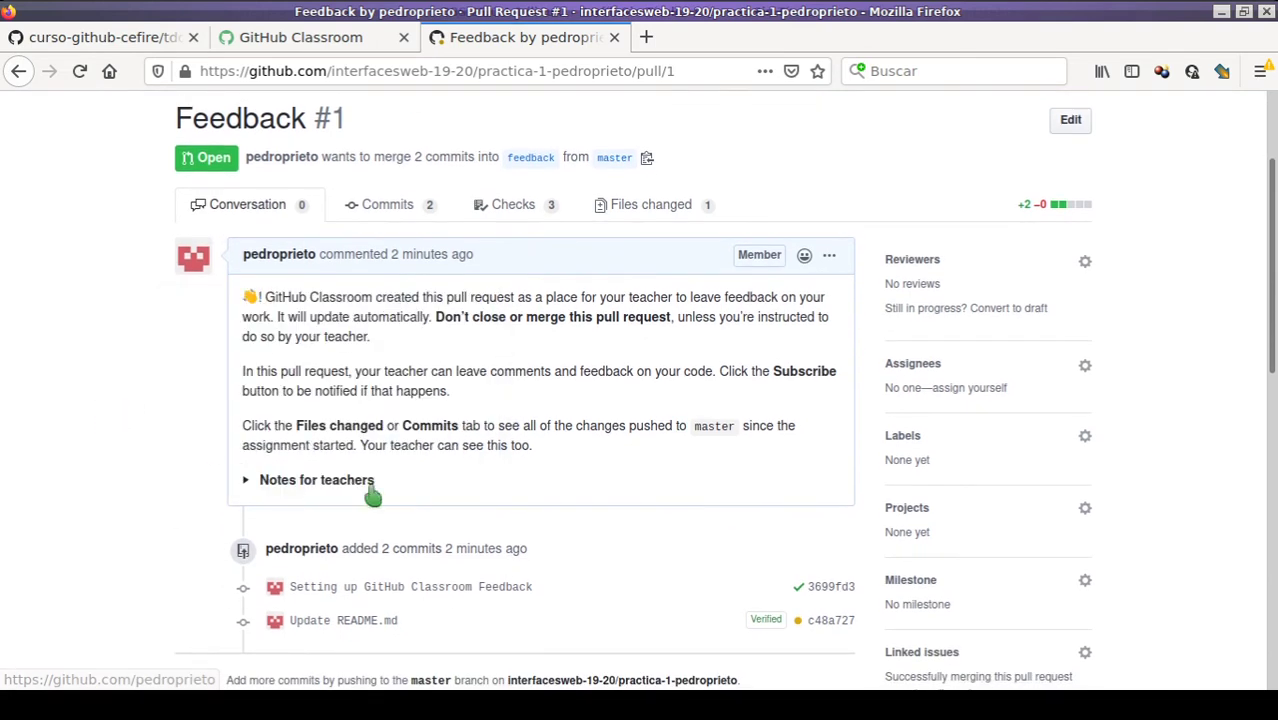
pyautogui.moveTo(298, 297); pyautogui.dragTo(776, 297)
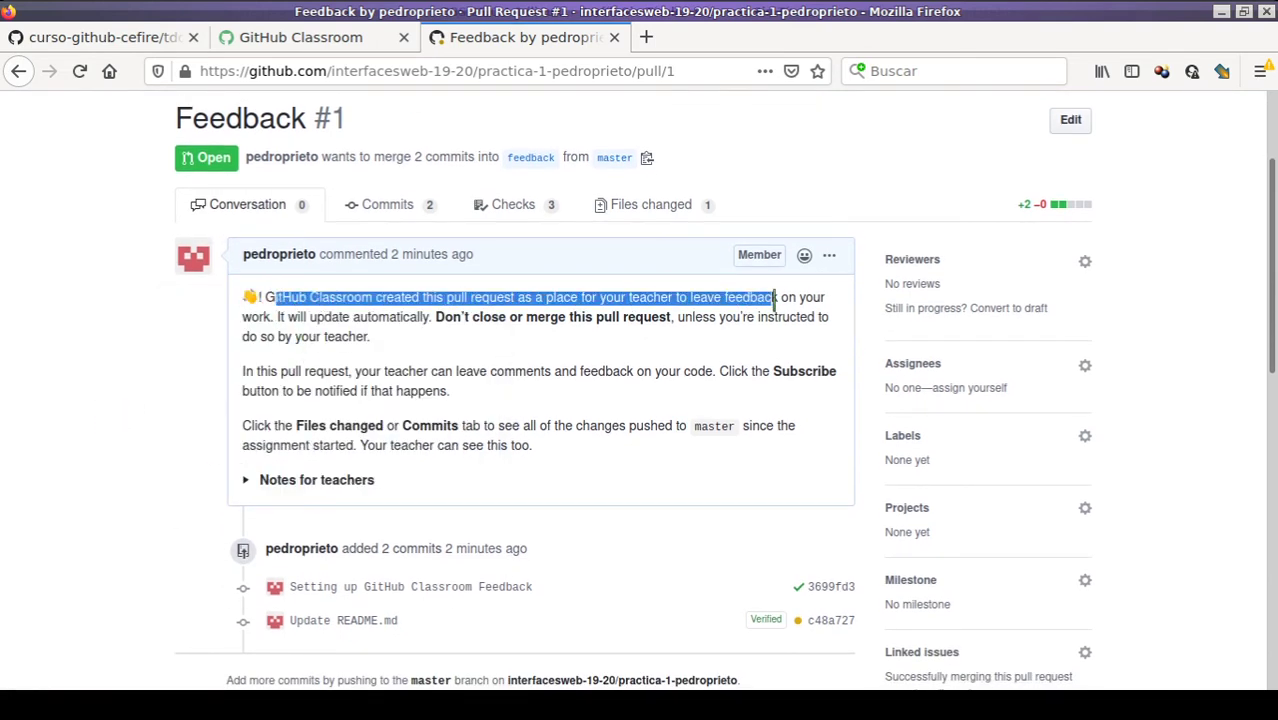
pyautogui.click(453, 393)
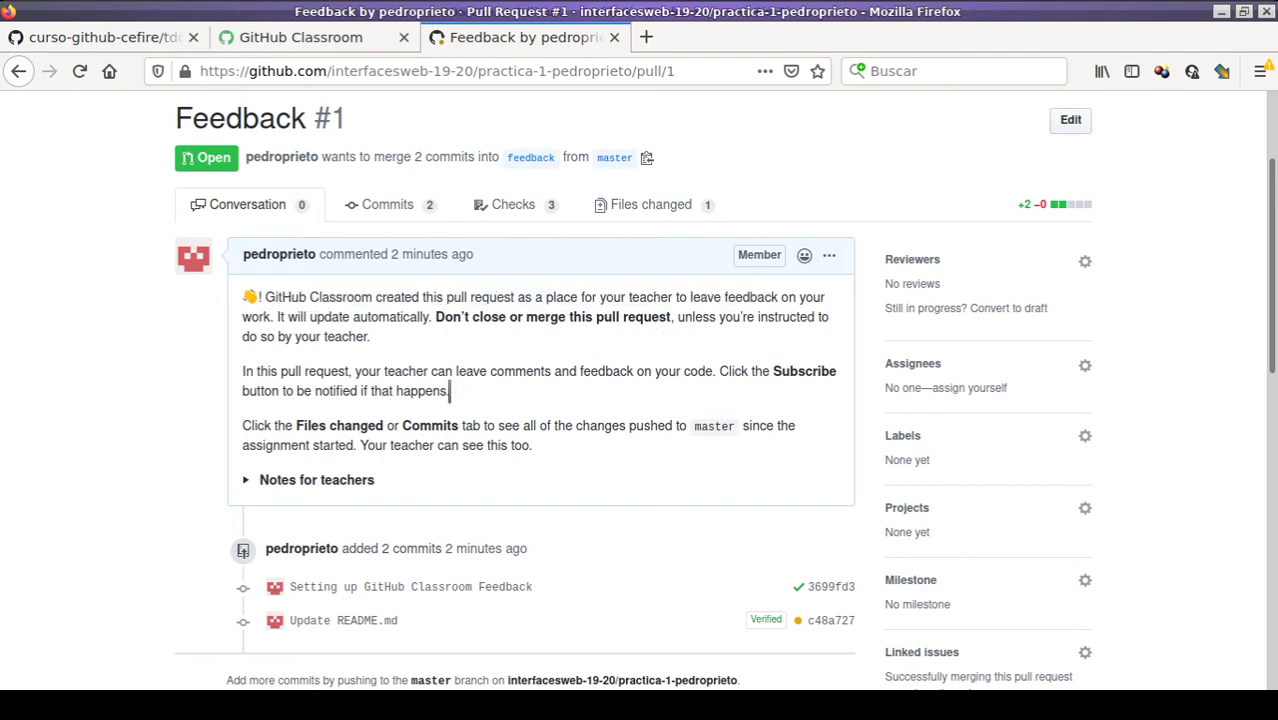
pyautogui.scroll(-3, 488, 379)
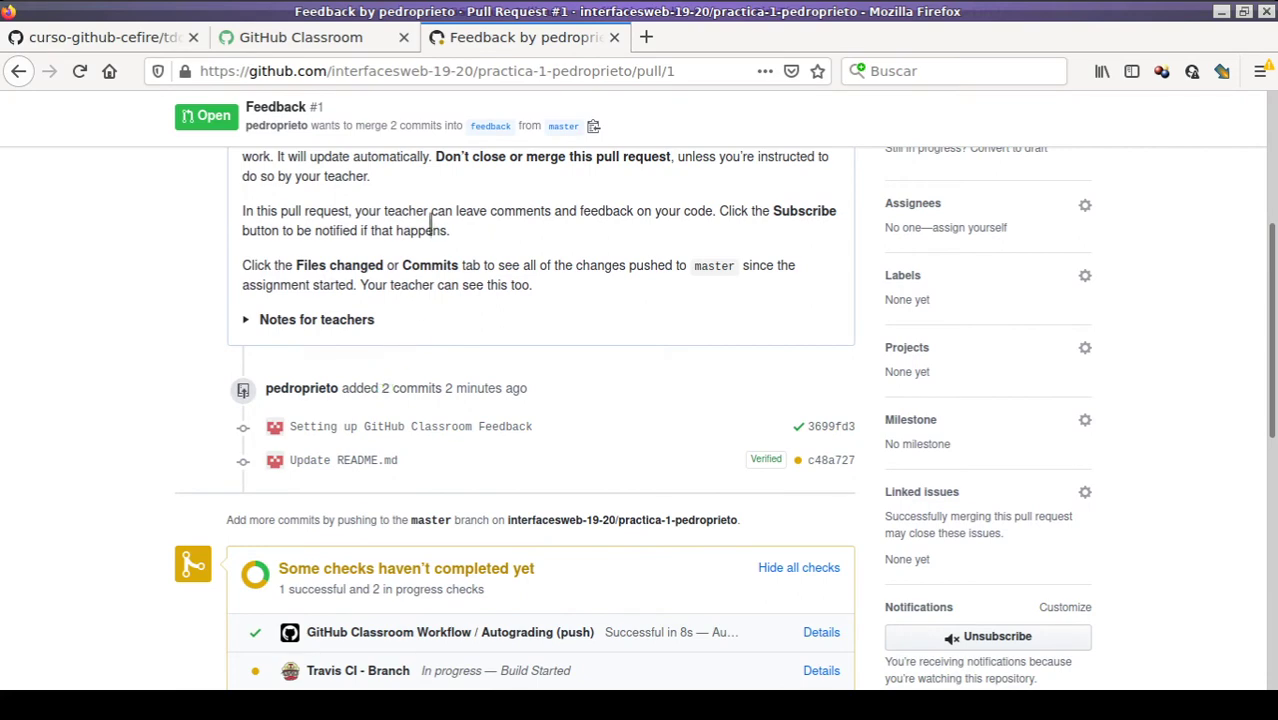
pyautogui.scroll(3, 340, 372)
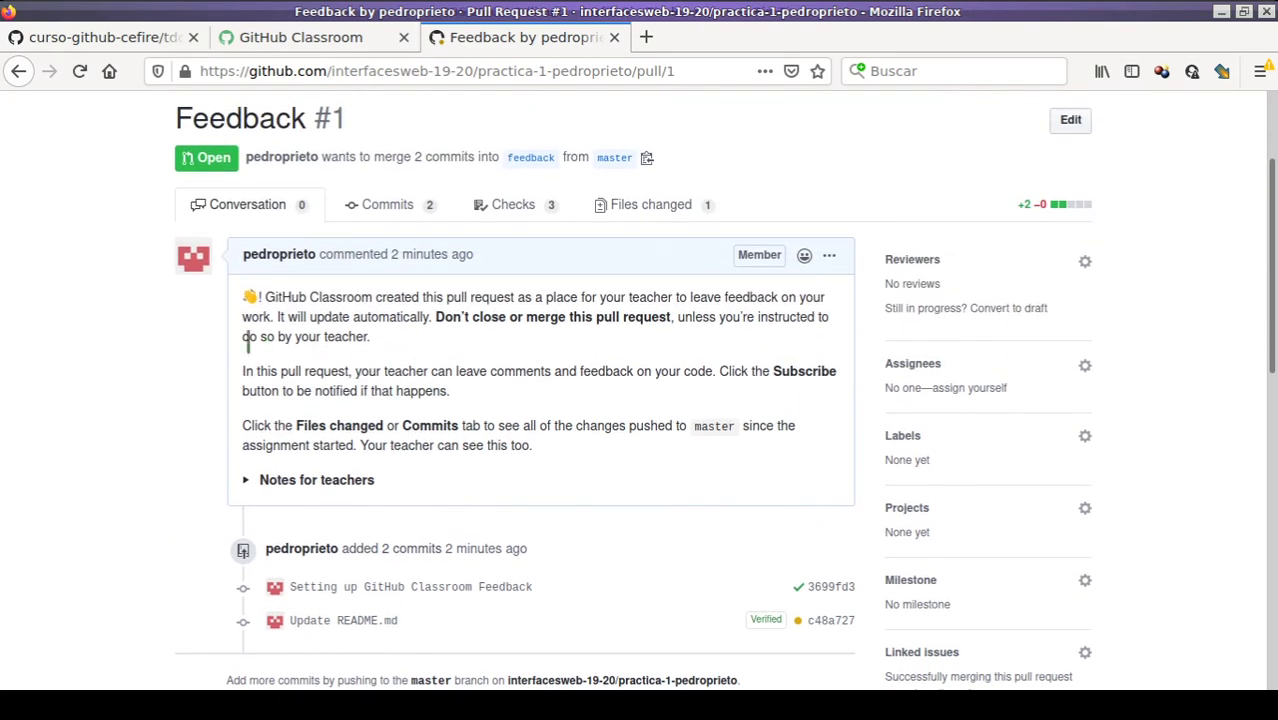
pyautogui.scroll(-1, 340, 370)
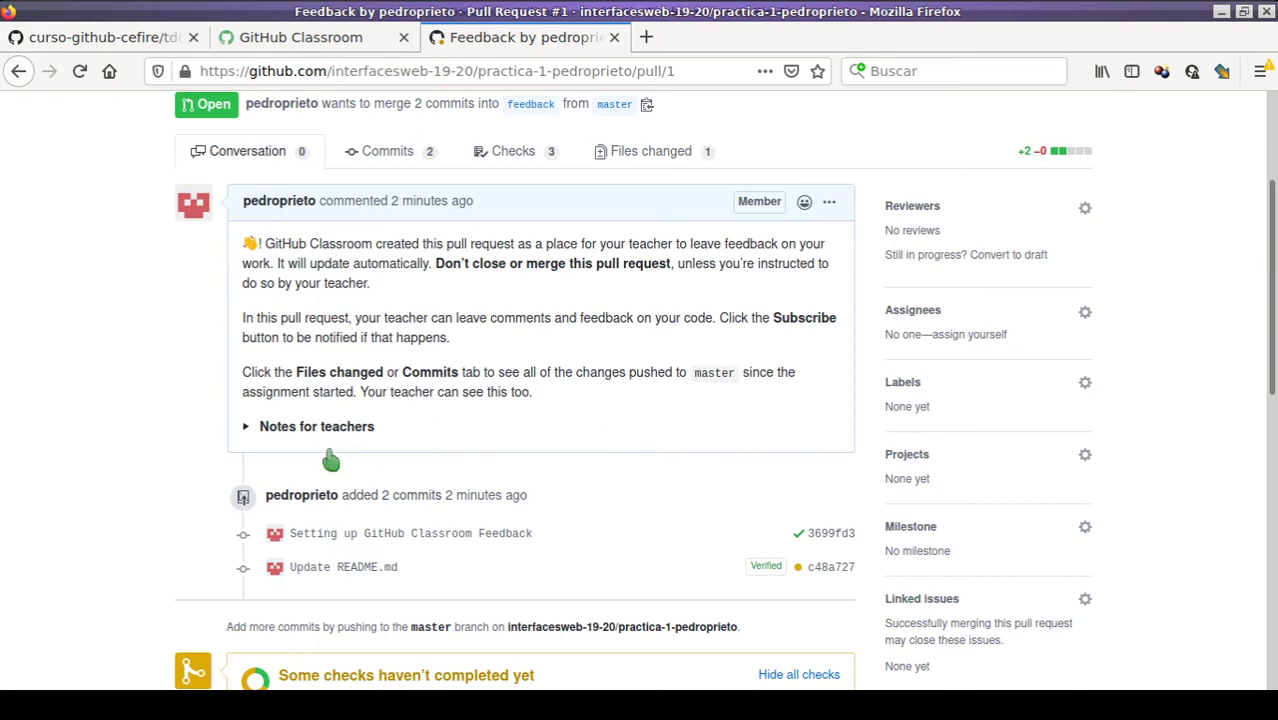
pyautogui.click(249, 430)
pyautogui.click(249, 430)
pyautogui.scroll(-5, 430, 480)
pyautogui.scroll(-5, 425, 520)
pyautogui.scroll(10, 443, 490)
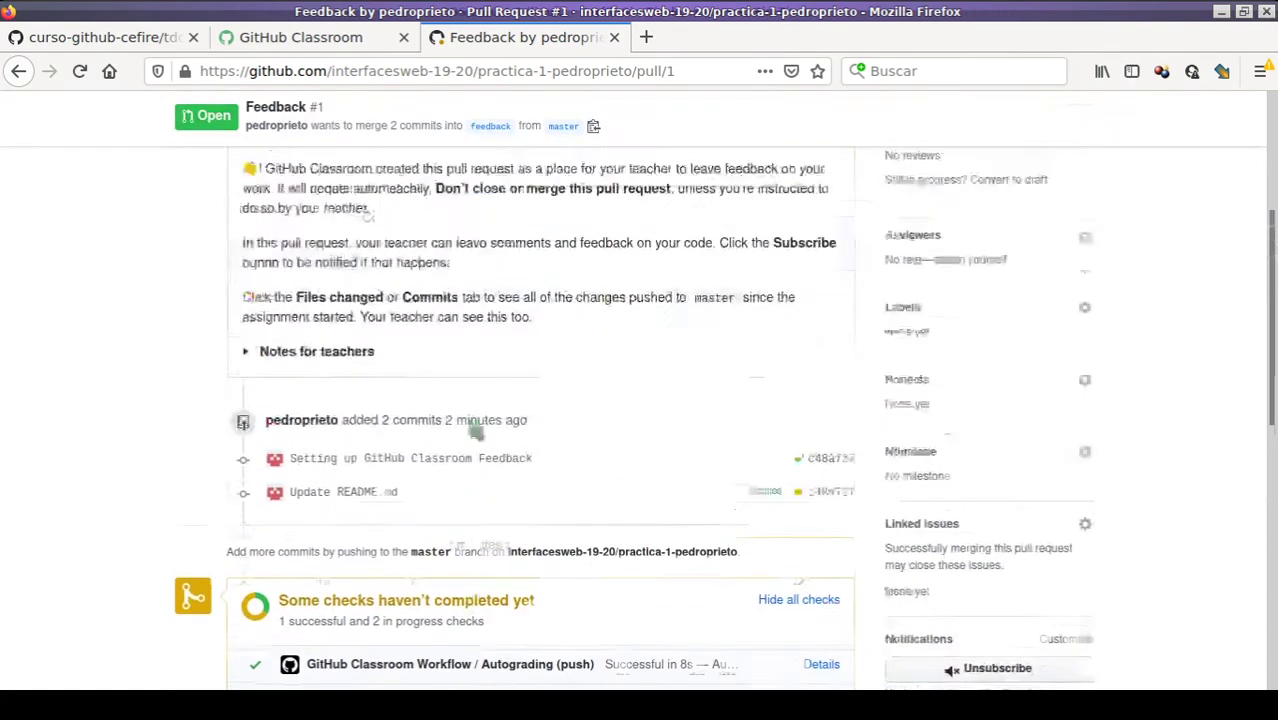
# Review the Feedback pull request's commits and its README.md changes, returning to the conversation
pyautogui.click(386, 316)
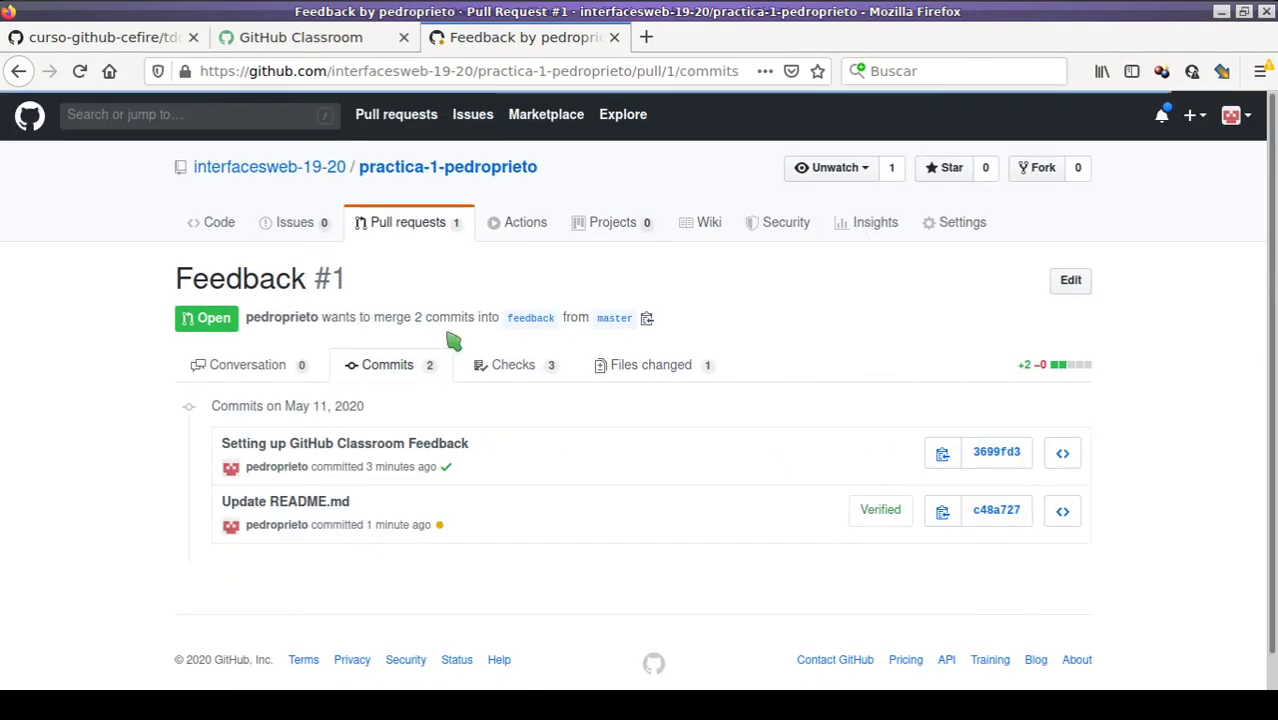
pyautogui.click(272, 376)
pyautogui.click(655, 313)
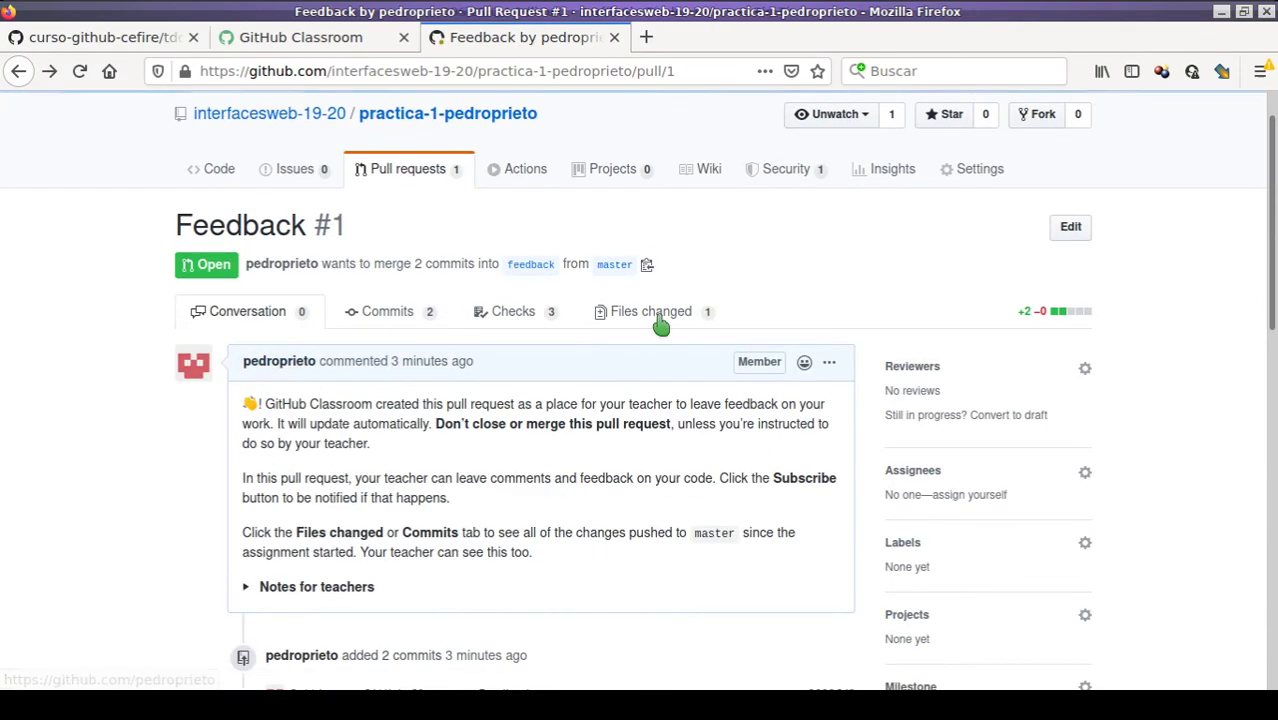
pyautogui.scroll(-2, 748, 337)
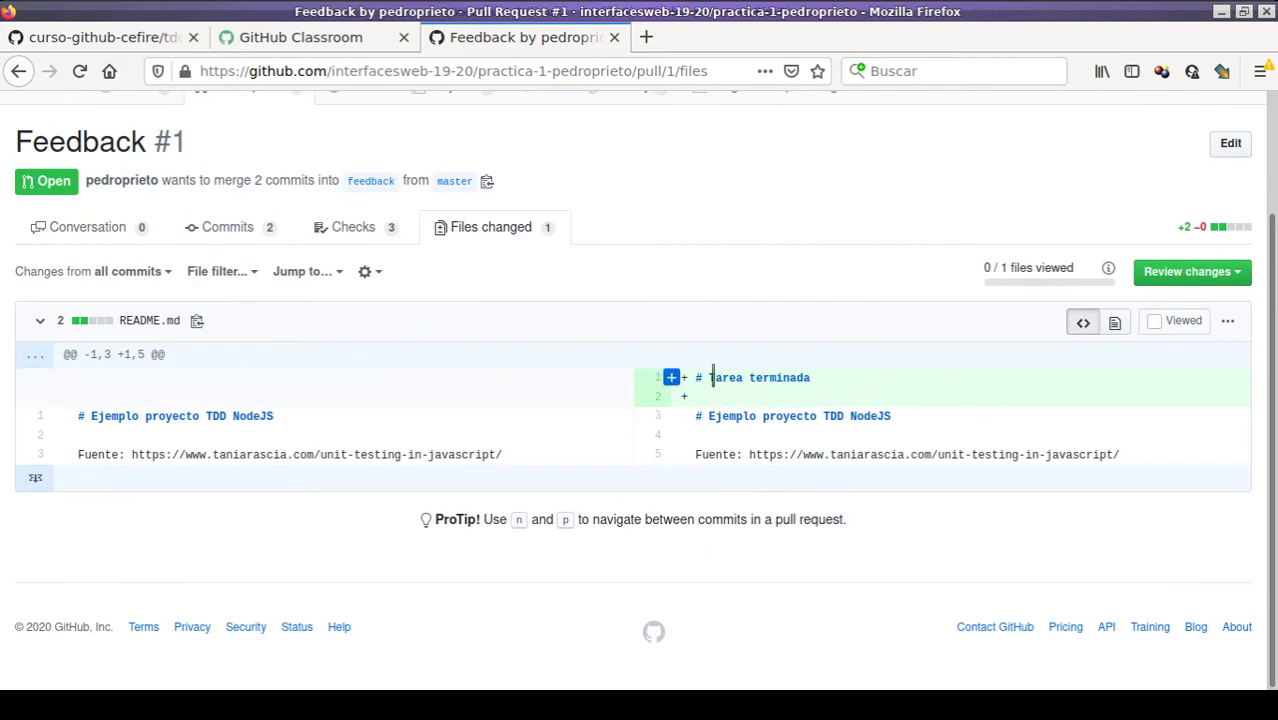
pyautogui.click(104, 235)
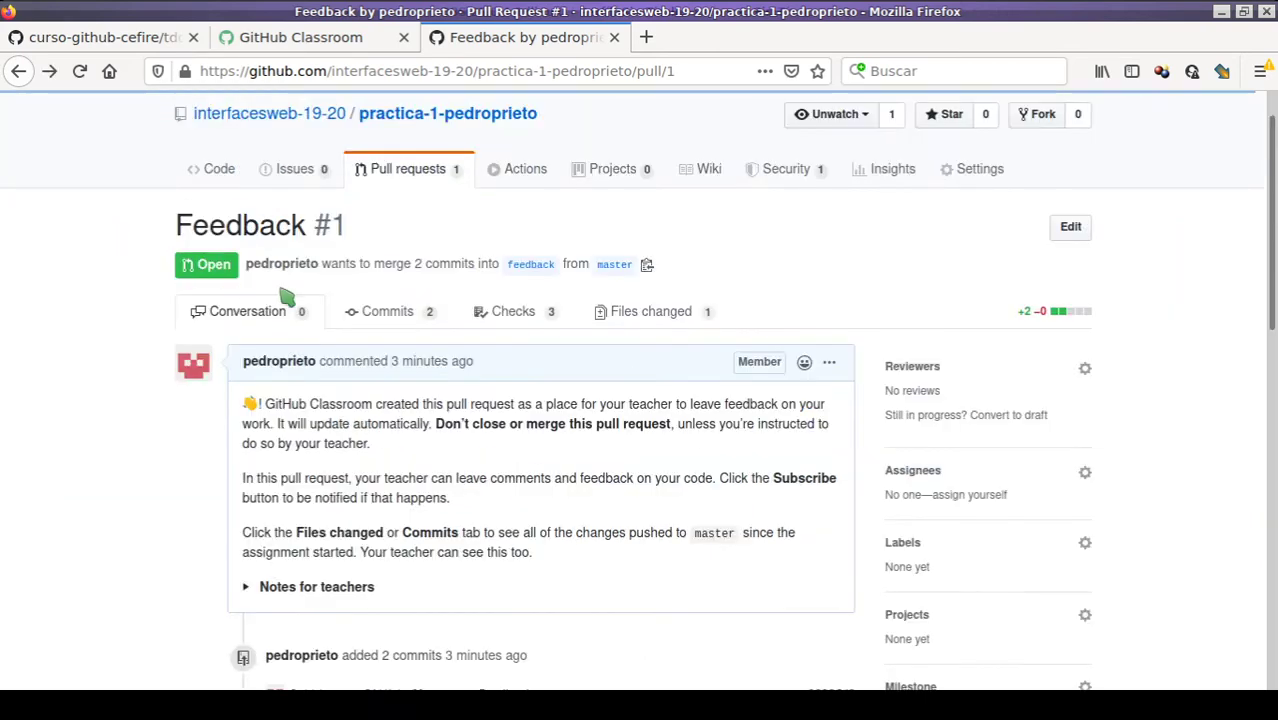
# Show all checks of the Feedback pull request, and examine the GitHub Classroom autograding and Travis CI entries
pyautogui.scroll(-5, 770, 456)
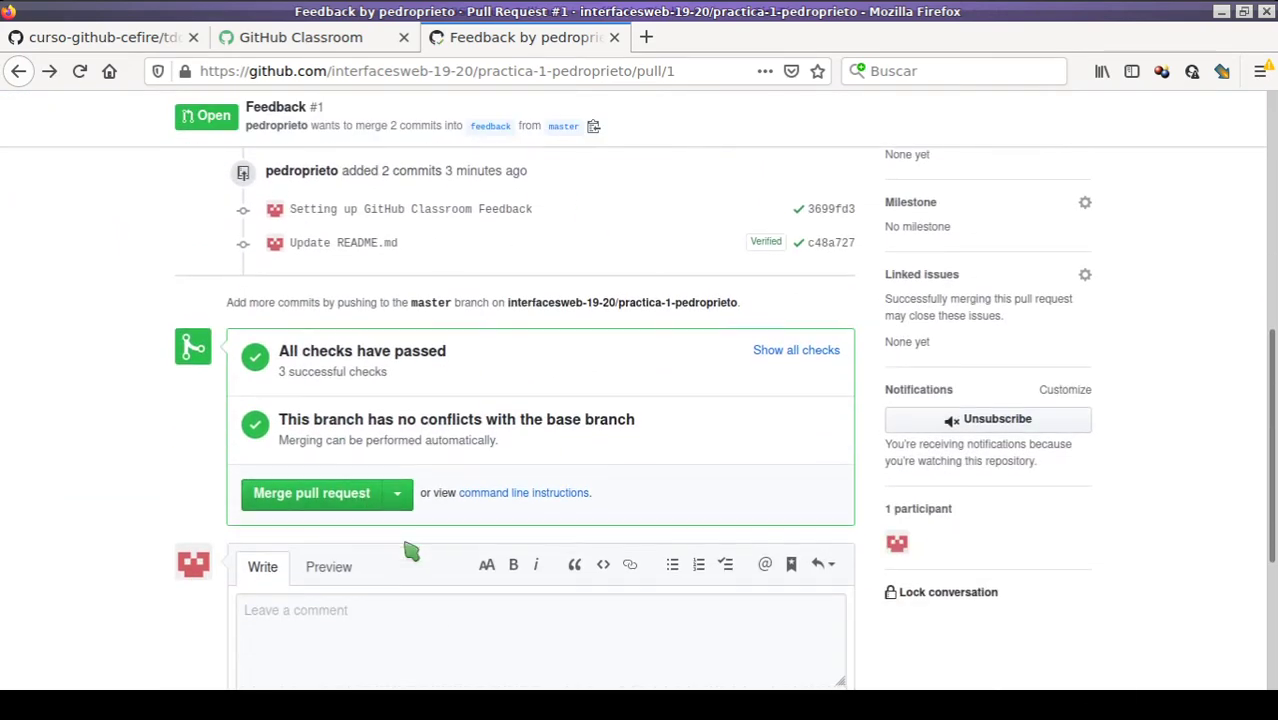
pyautogui.scroll(-2, 414, 548)
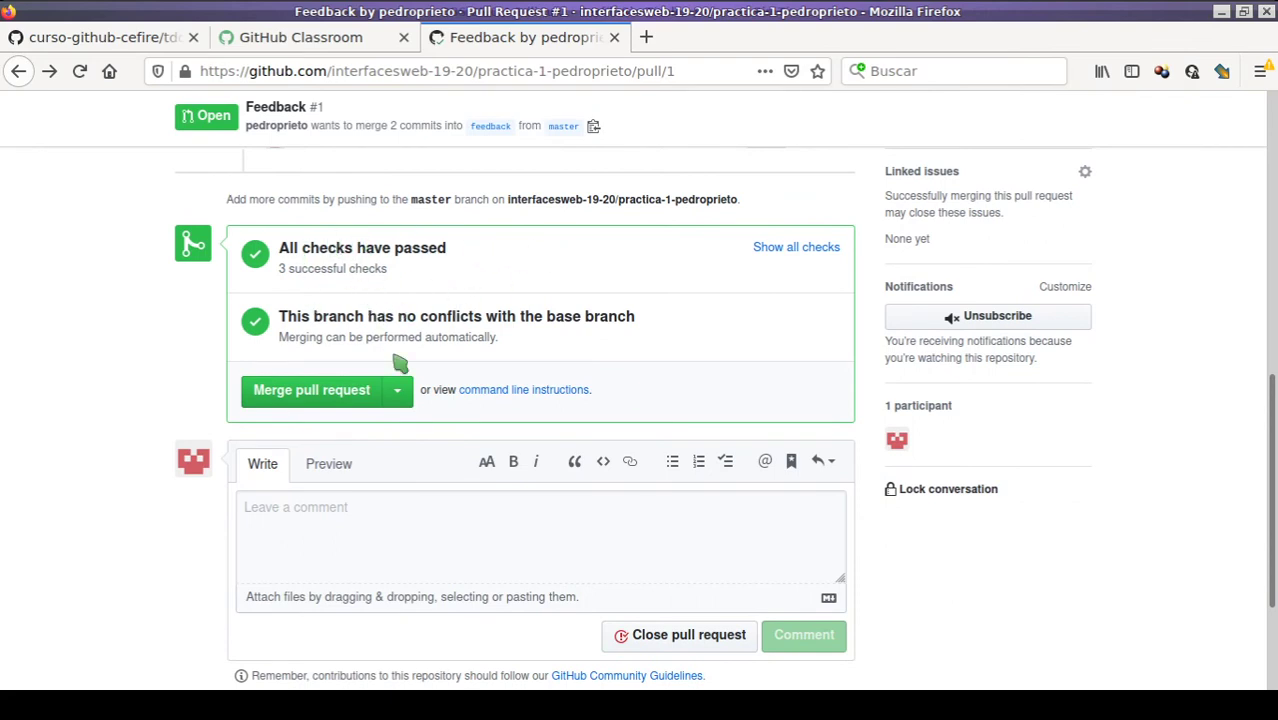
pyautogui.scroll(2, 747, 380)
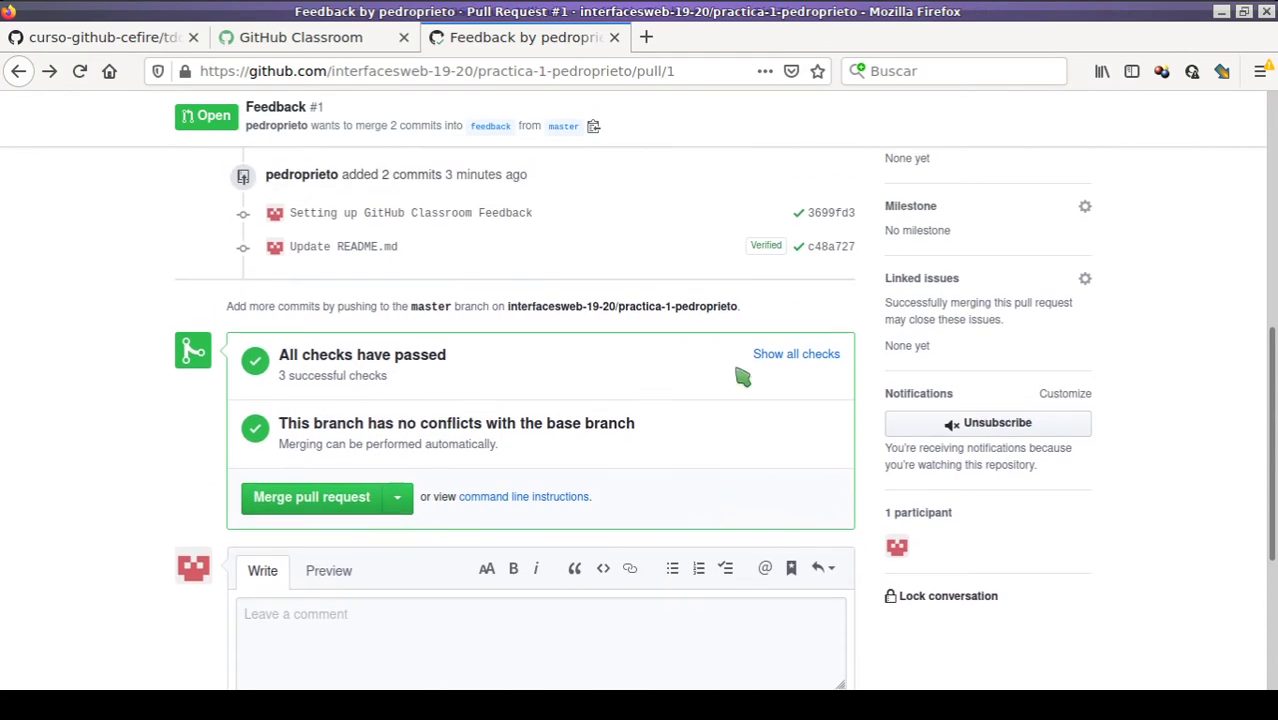
pyautogui.click(815, 358)
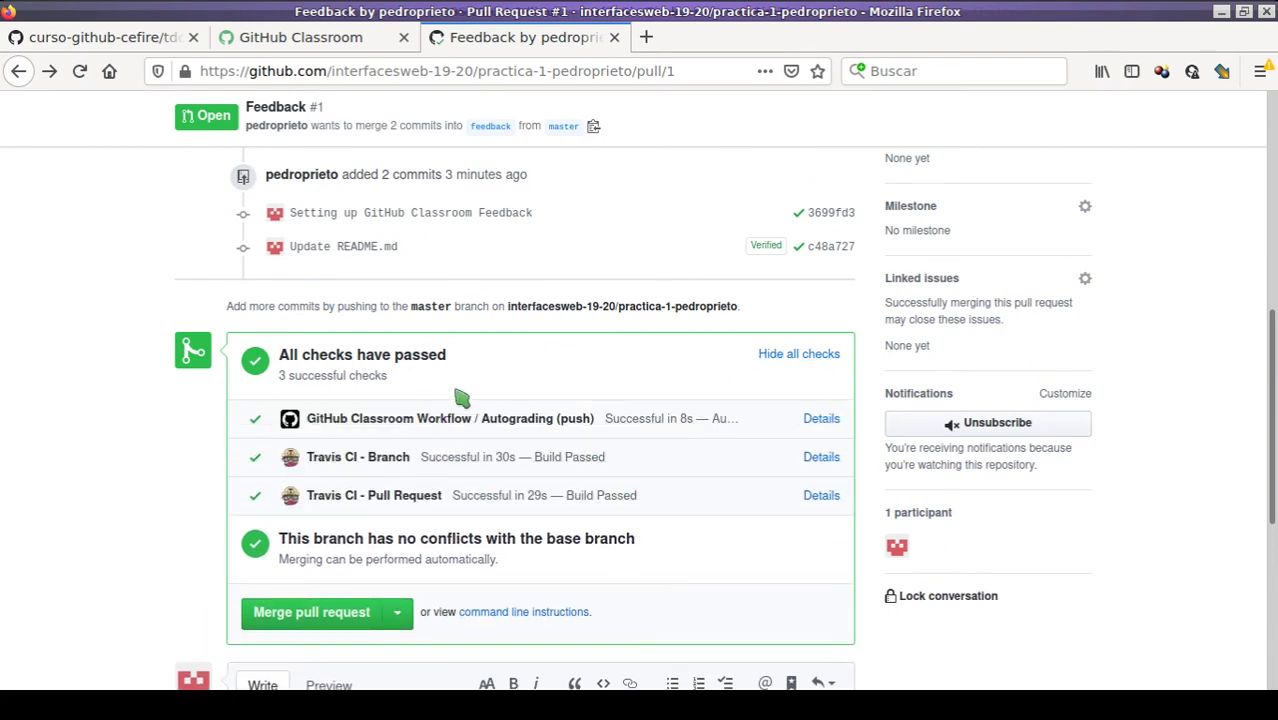
pyautogui.scroll(-2, 414, 371)
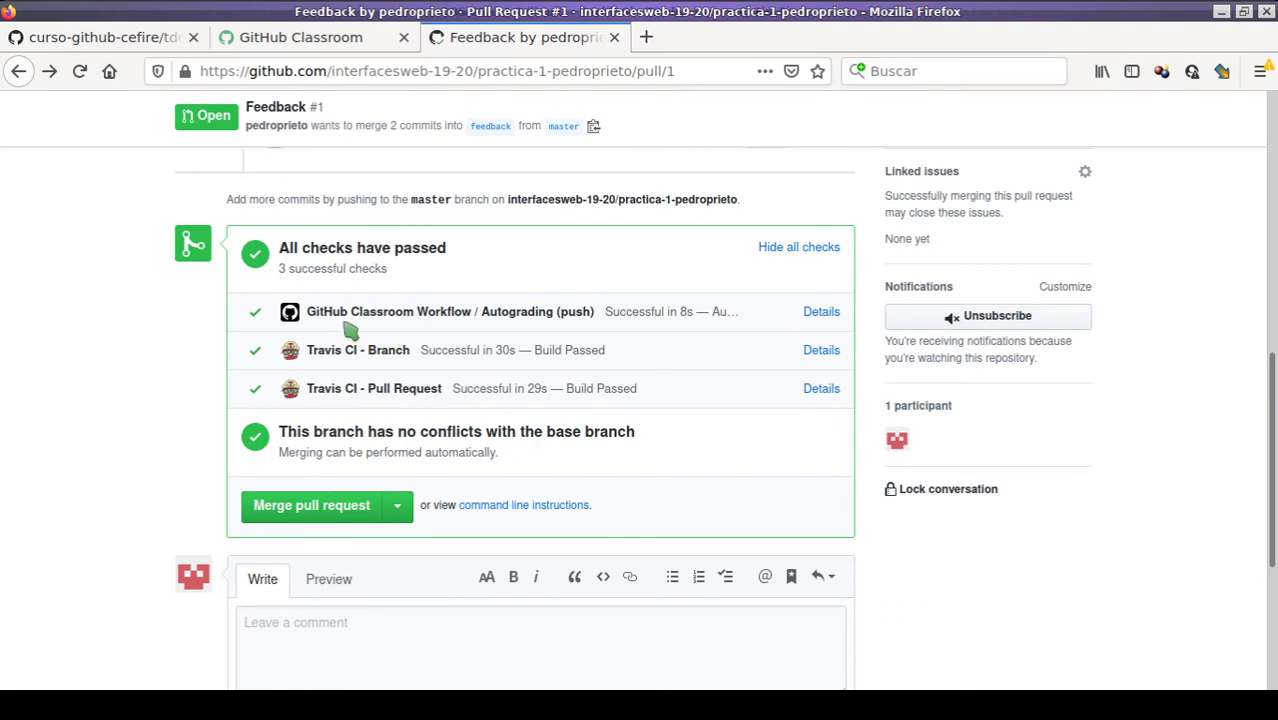
pyautogui.moveTo(320, 305); pyautogui.dragTo(448, 320)
pyautogui.moveTo(346, 311); pyautogui.dragTo(483, 314)
pyautogui.moveTo(324, 350); pyautogui.dragTo(425, 392)
# Return to the student repository's code page and look through its file list
pyautogui.scroll(10, 428, 408)
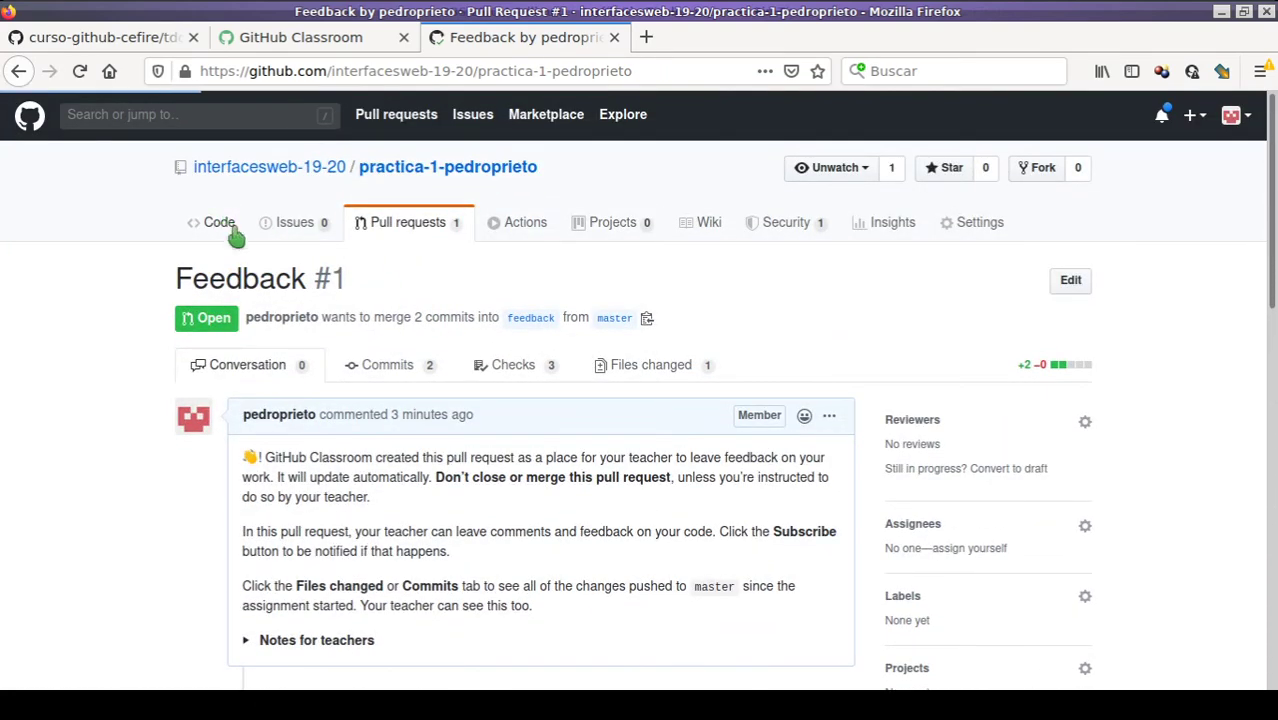
pyautogui.click(233, 226)
pyautogui.scroll(-3, 340, 352)
pyautogui.scroll(-2, 340, 345)
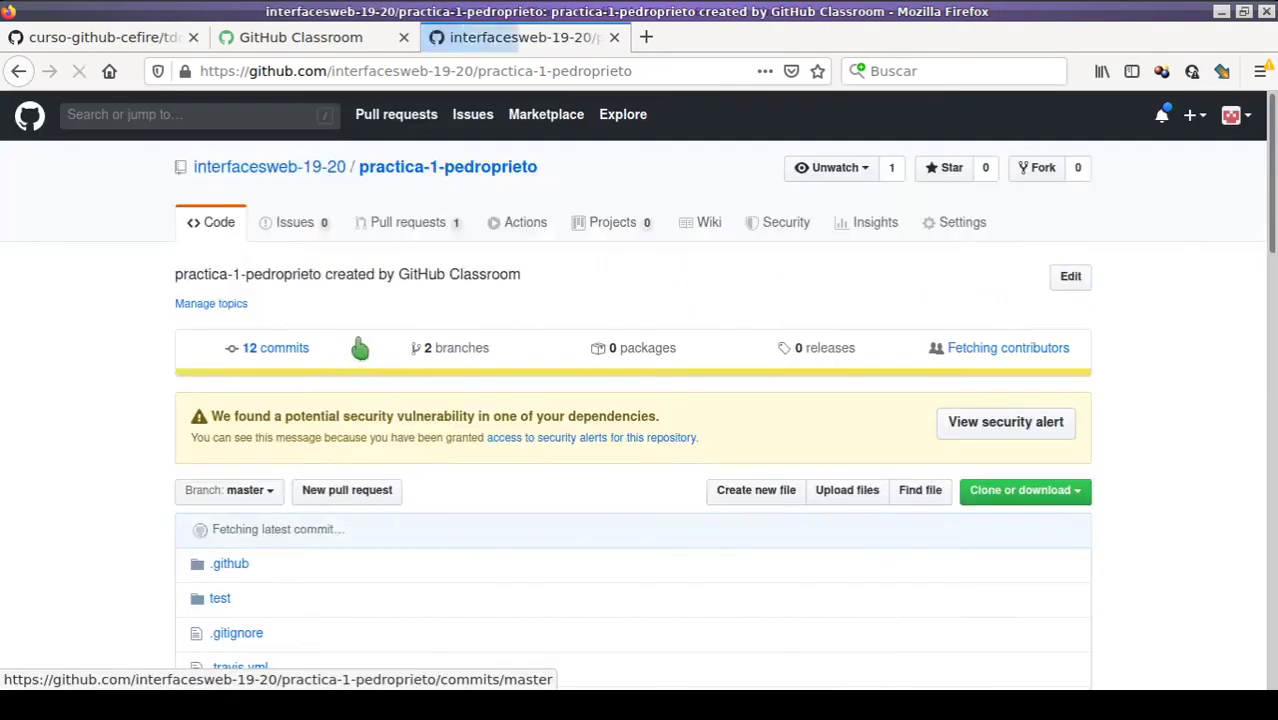
# Locate .travis.yml in the student repository's file list, and return to the Feedback pull request
pyautogui.scroll(-6, 271, 519)
pyautogui.moveTo(290, 348); pyautogui.dragTo(207, 350)
pyautogui.scroll(4, 124, 230)
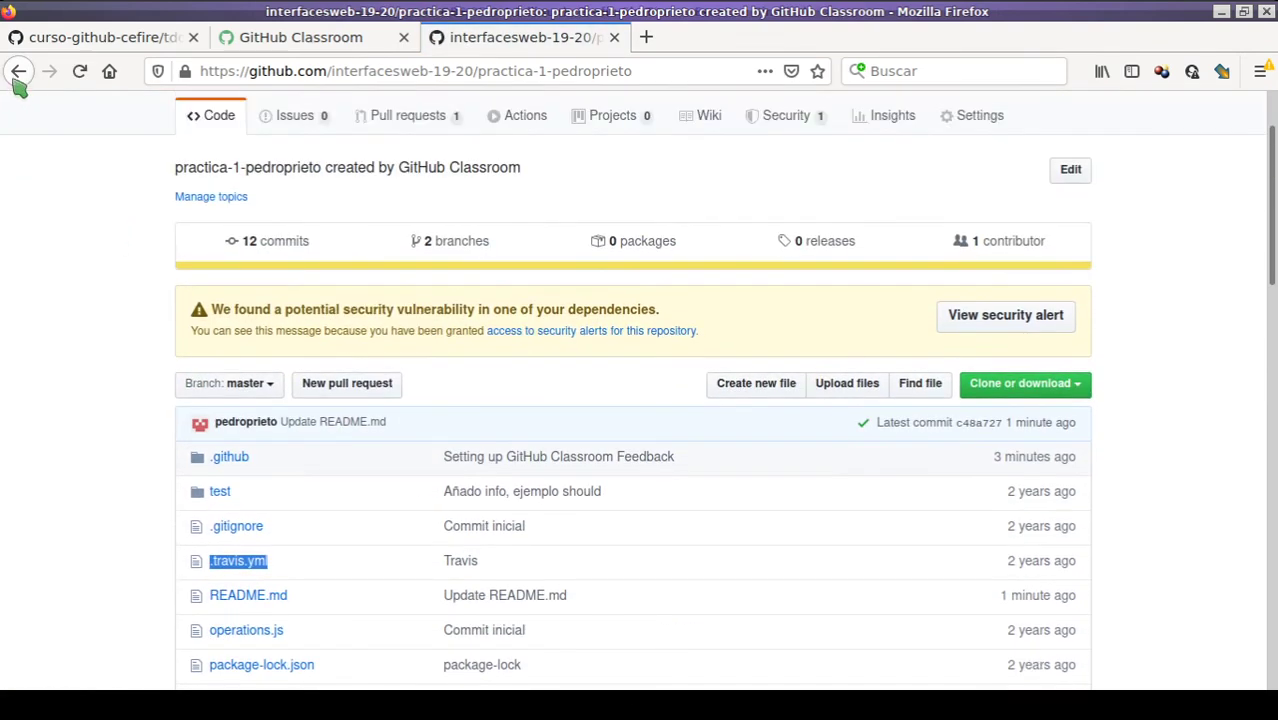
pyautogui.click(16, 74)
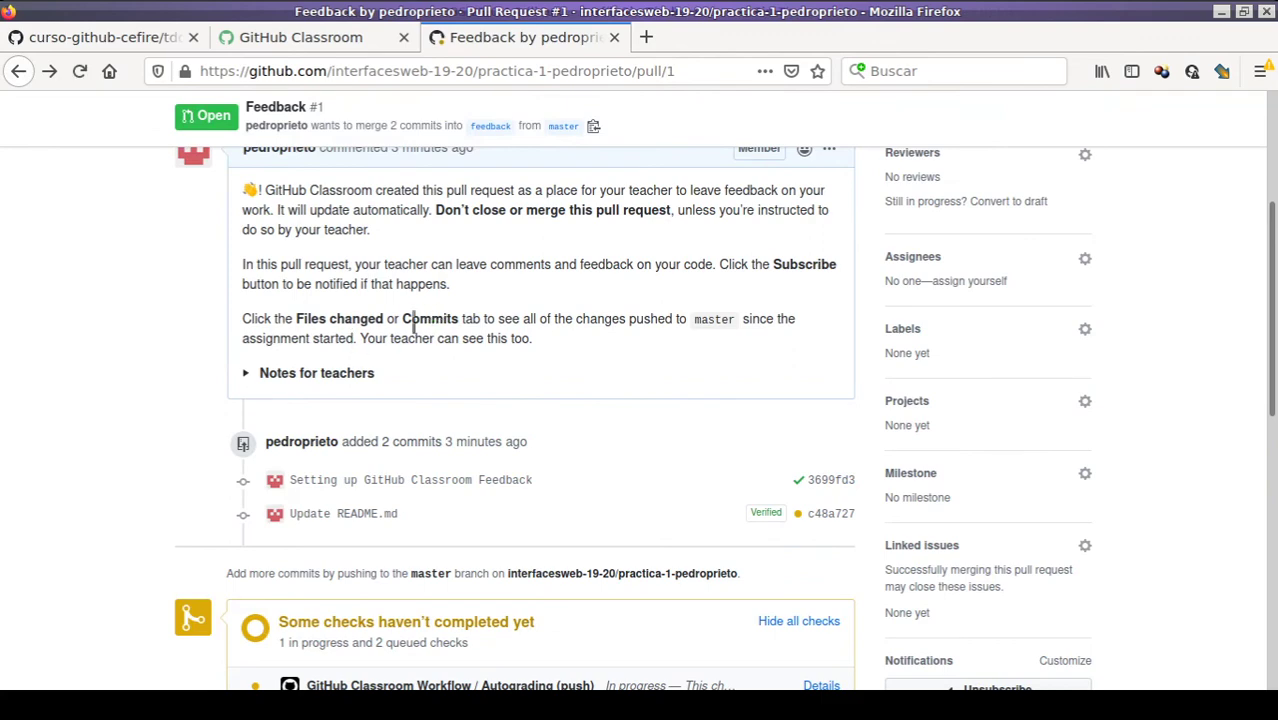
pyautogui.scroll(4, 413, 325)
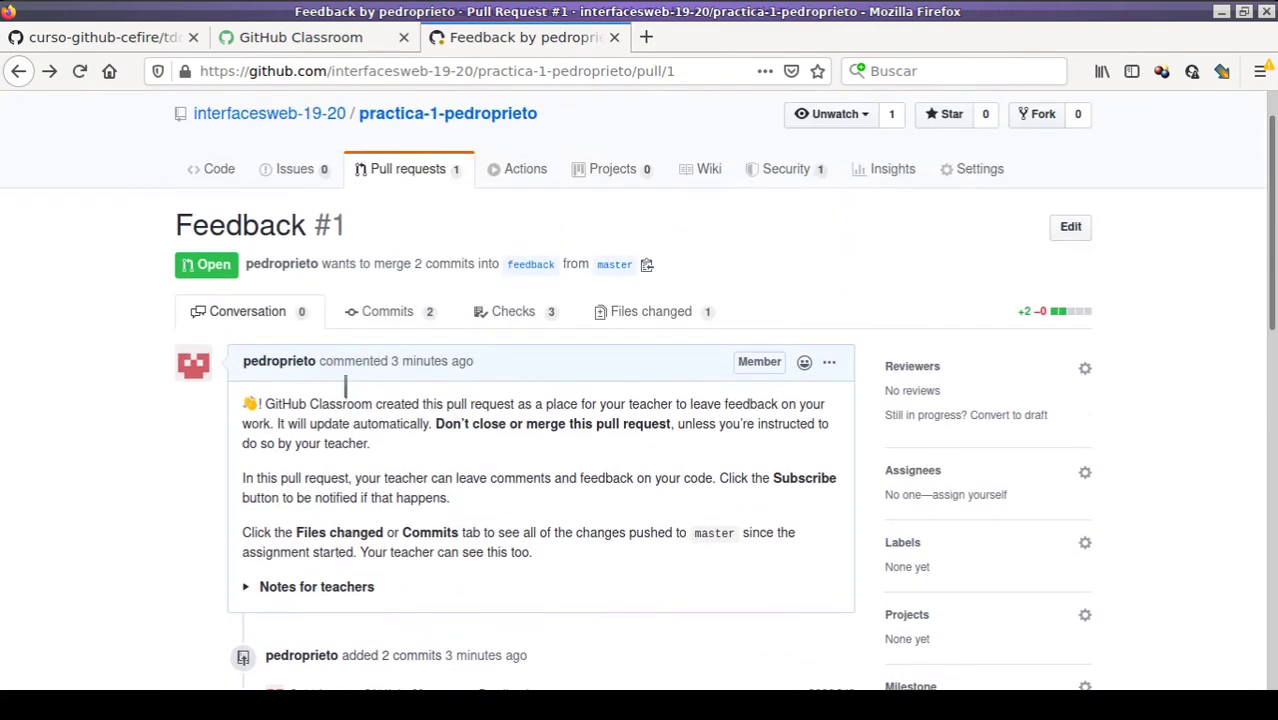
# Open the Autograding job of the Update README.md run in the repository's GitHub Classroom Workflow actions
pyautogui.click(524, 172)
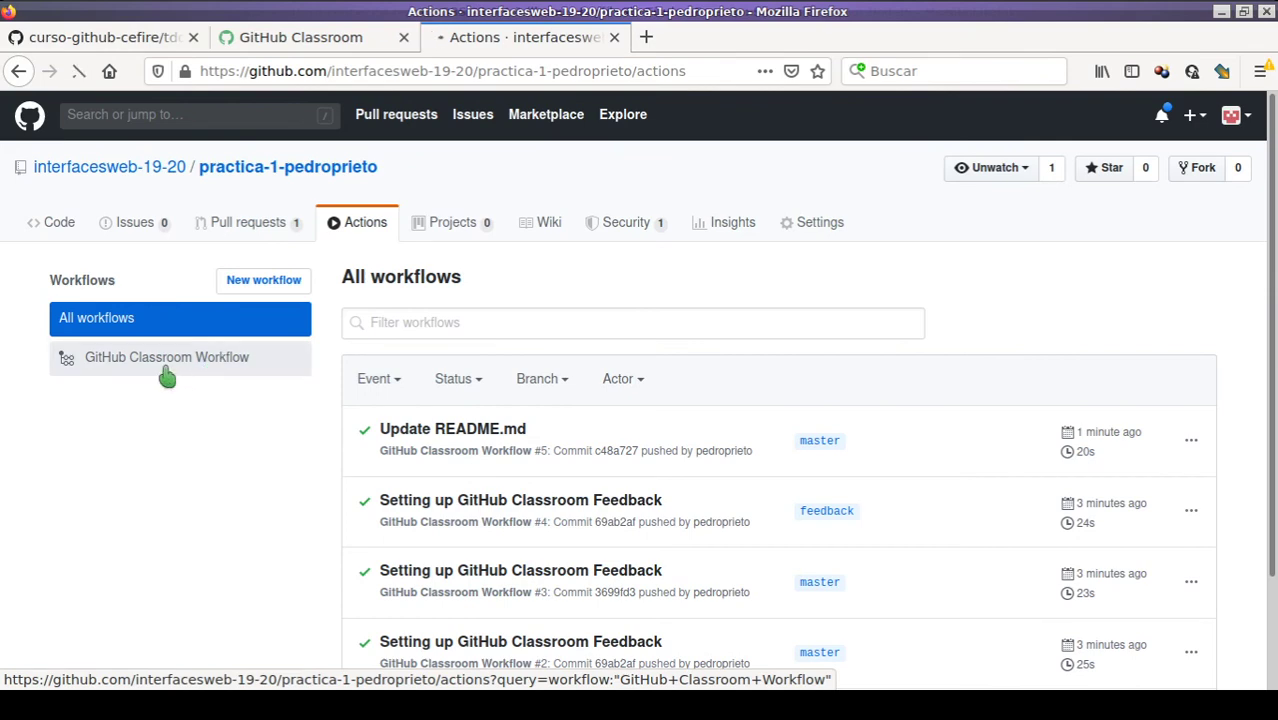
pyautogui.click(167, 377)
pyautogui.scroll(-2, 490, 260)
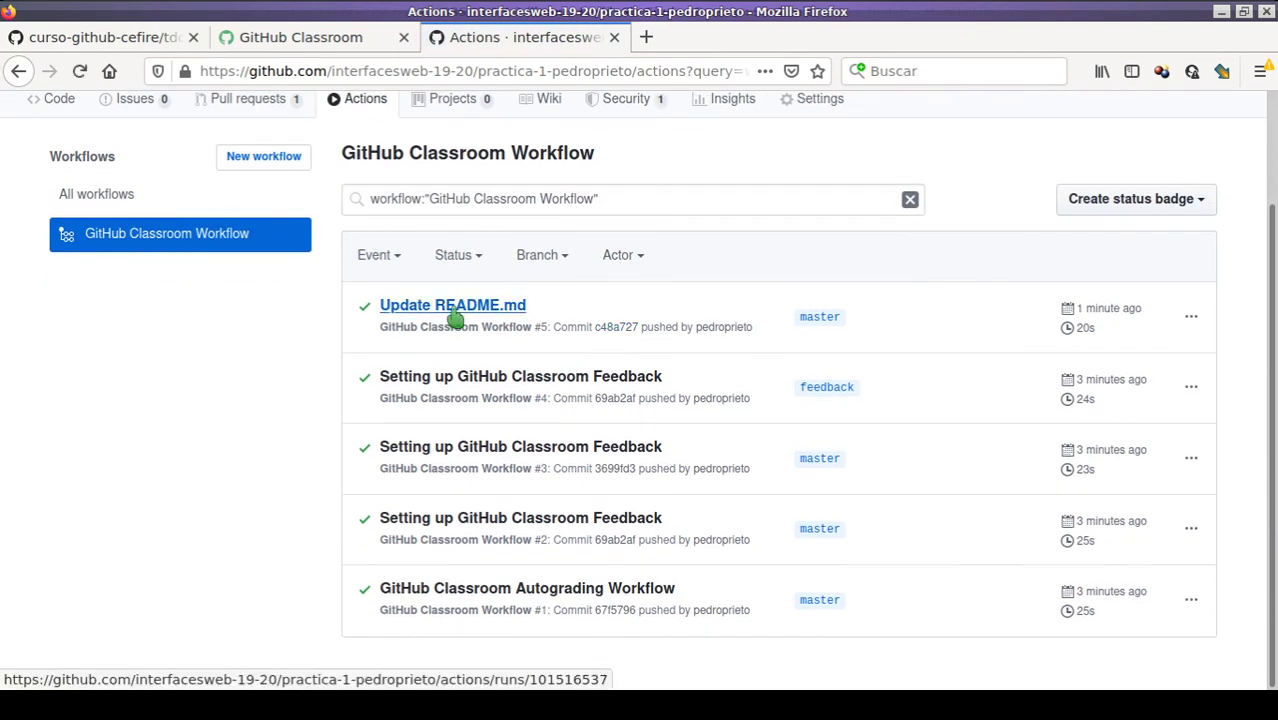
pyautogui.click(477, 310)
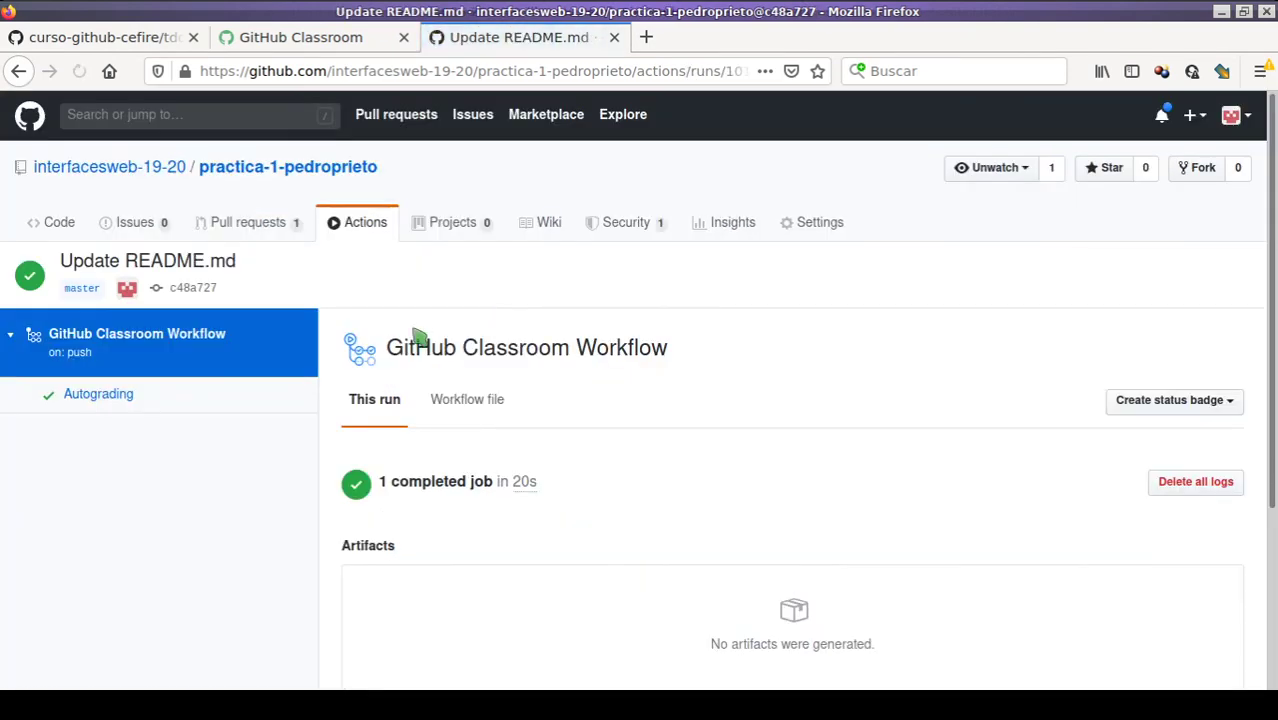
pyautogui.scroll(-3, 124, 339)
pyautogui.click(96, 188)
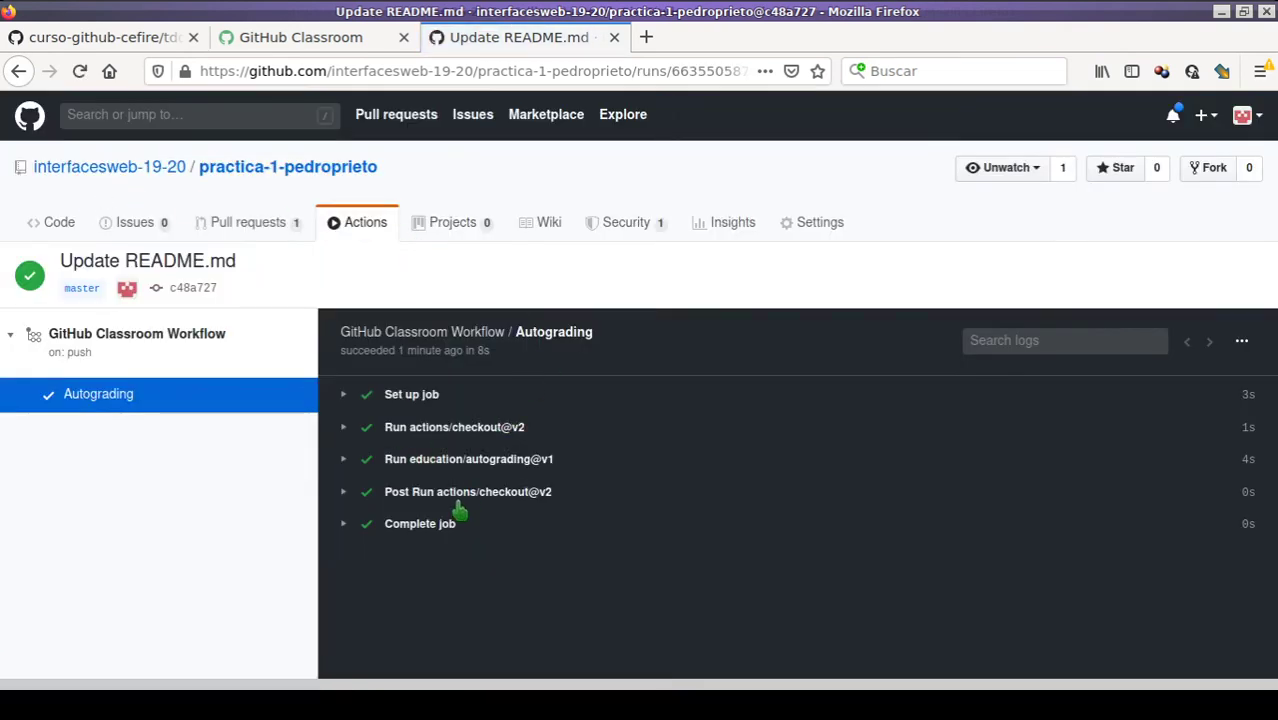
# Expand the Run education/autograding@v1 log and read through the Suma and Resta tests to the final points
pyautogui.click(340, 461)
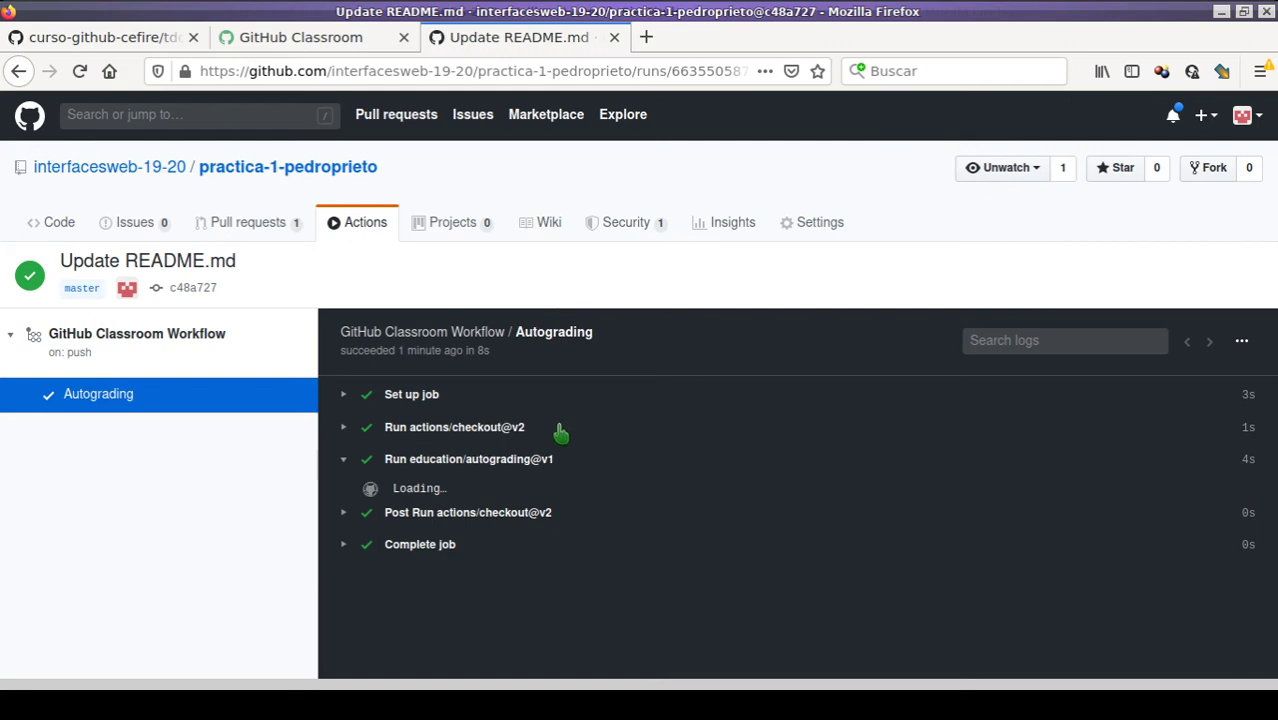
pyautogui.scroll(-5, 625, 427)
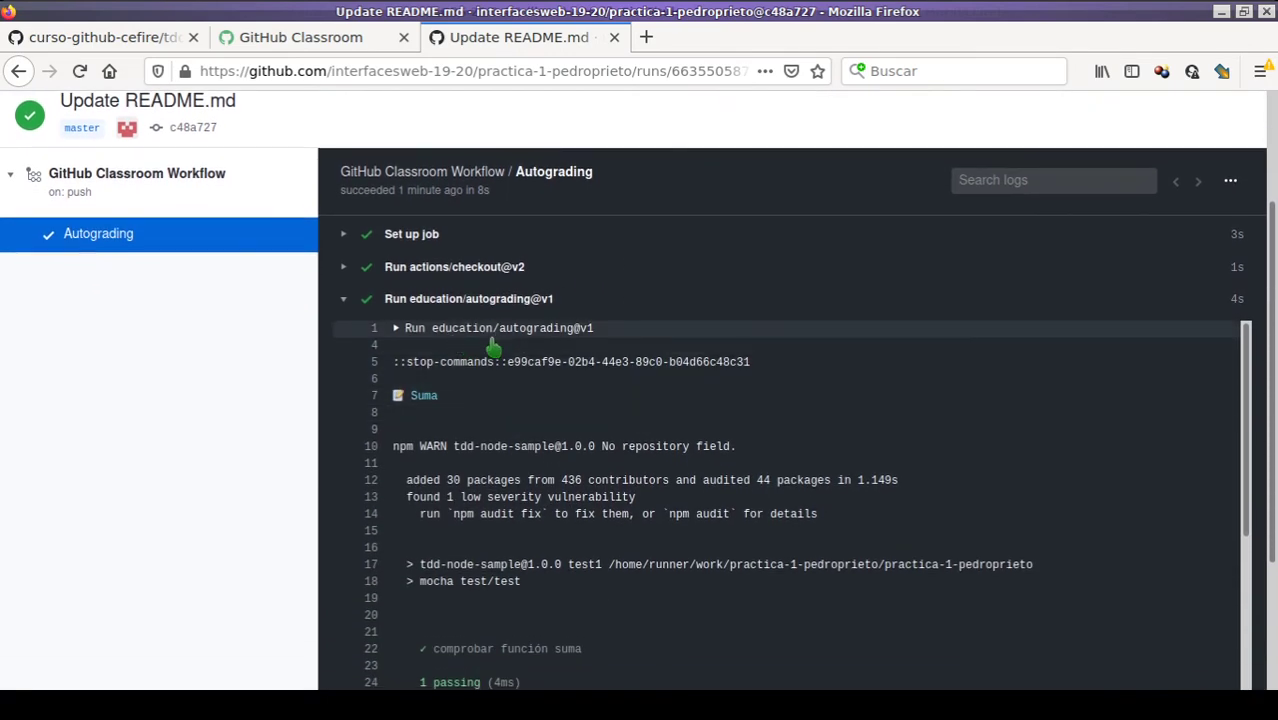
pyautogui.scroll(-2, 485, 571)
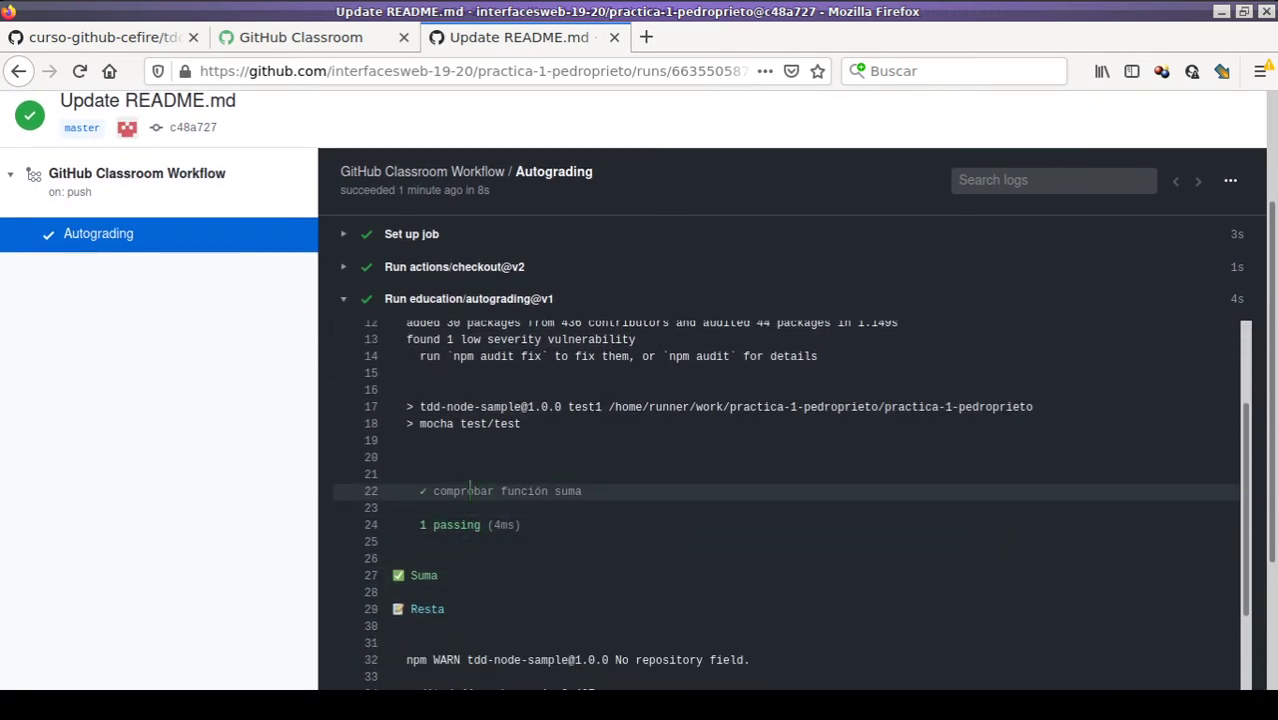
pyautogui.scroll(-3, 530, 503)
pyautogui.scroll(-1, 530, 503)
pyautogui.scroll(-6, 424, 496)
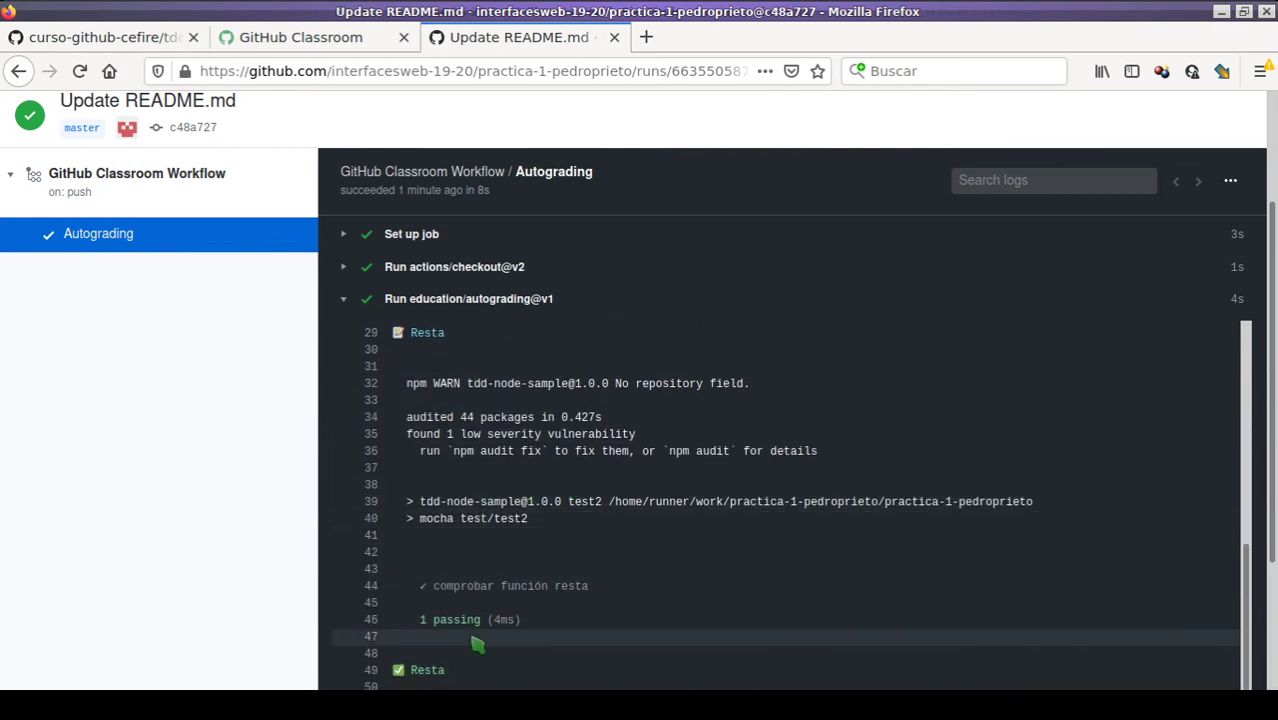
pyautogui.scroll(-3, 442, 565)
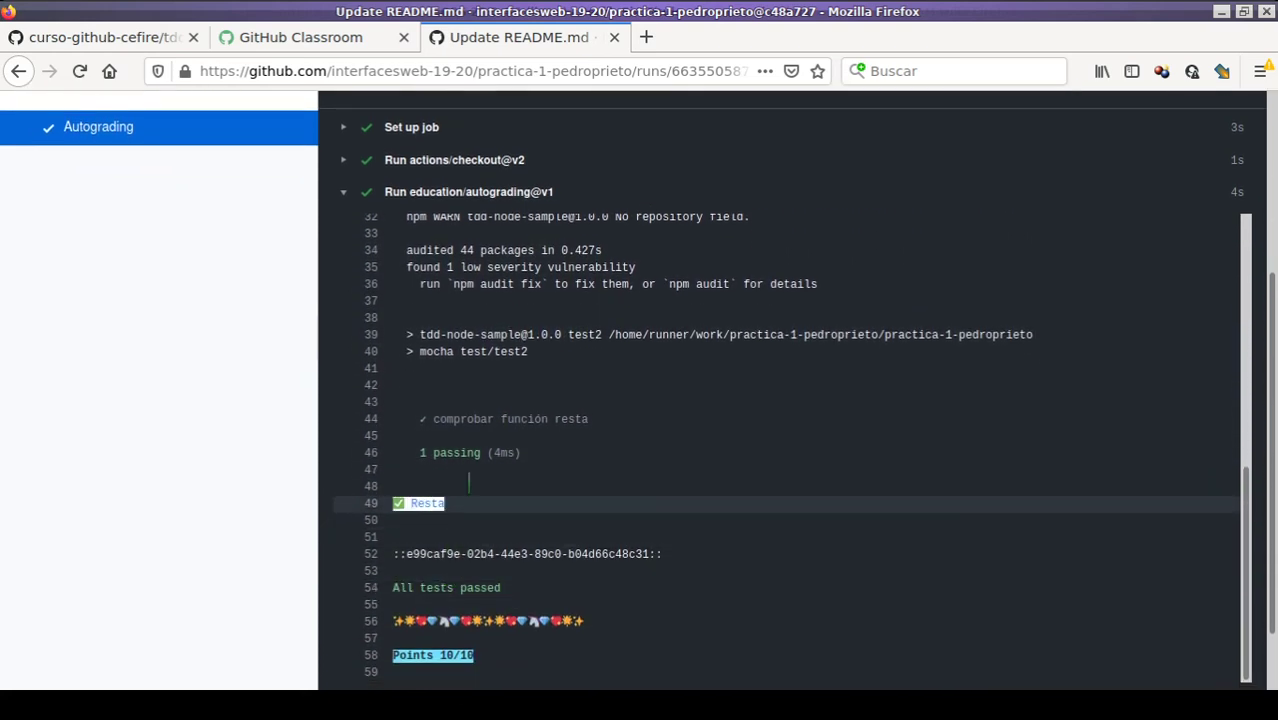
pyautogui.scroll(-2, 469, 483)
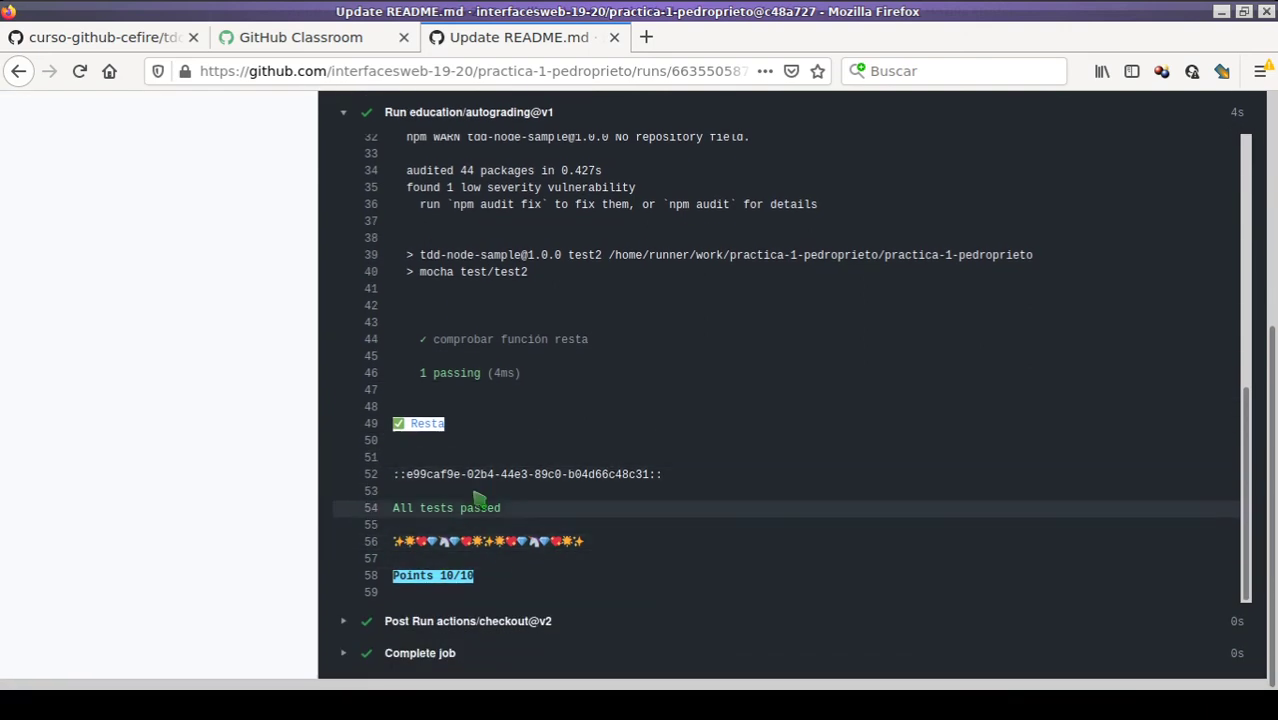
pyautogui.scroll(5, 280, 528)
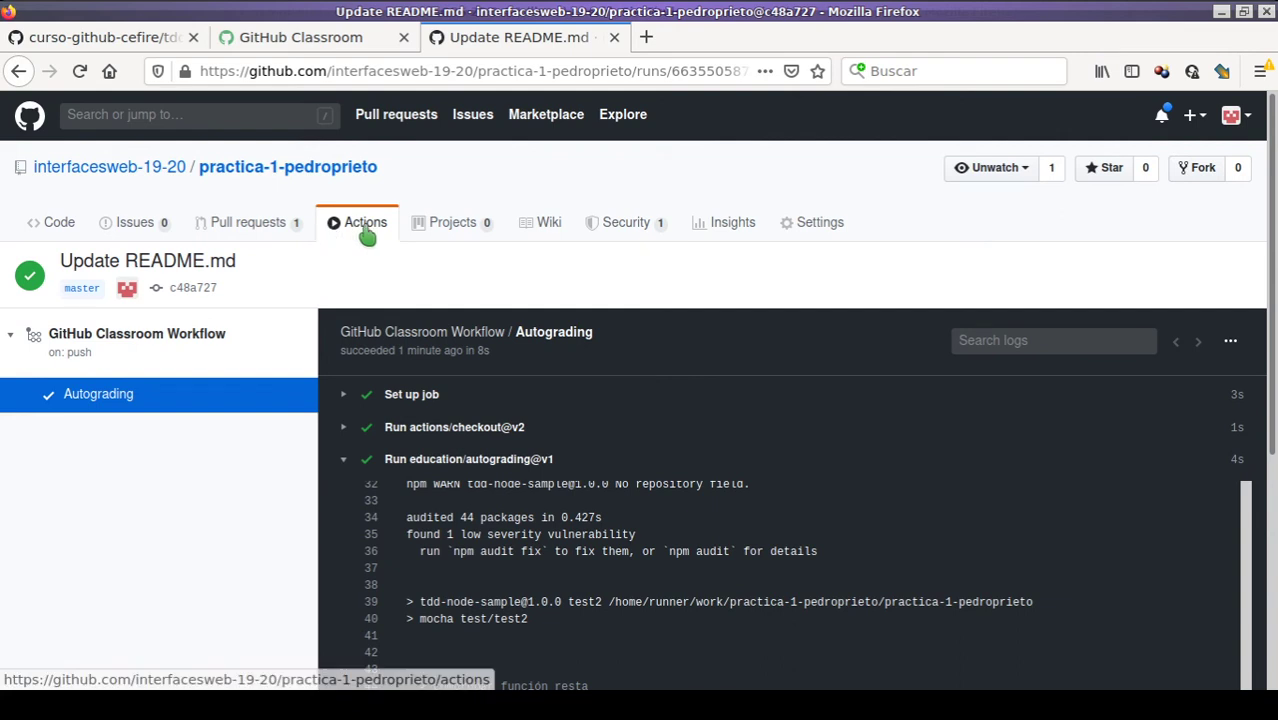
# Switch to GitHub Classroom, reopen Práctica 1 from the test_autograding classroom, and check the student's submission score
pyautogui.click(338, 38)
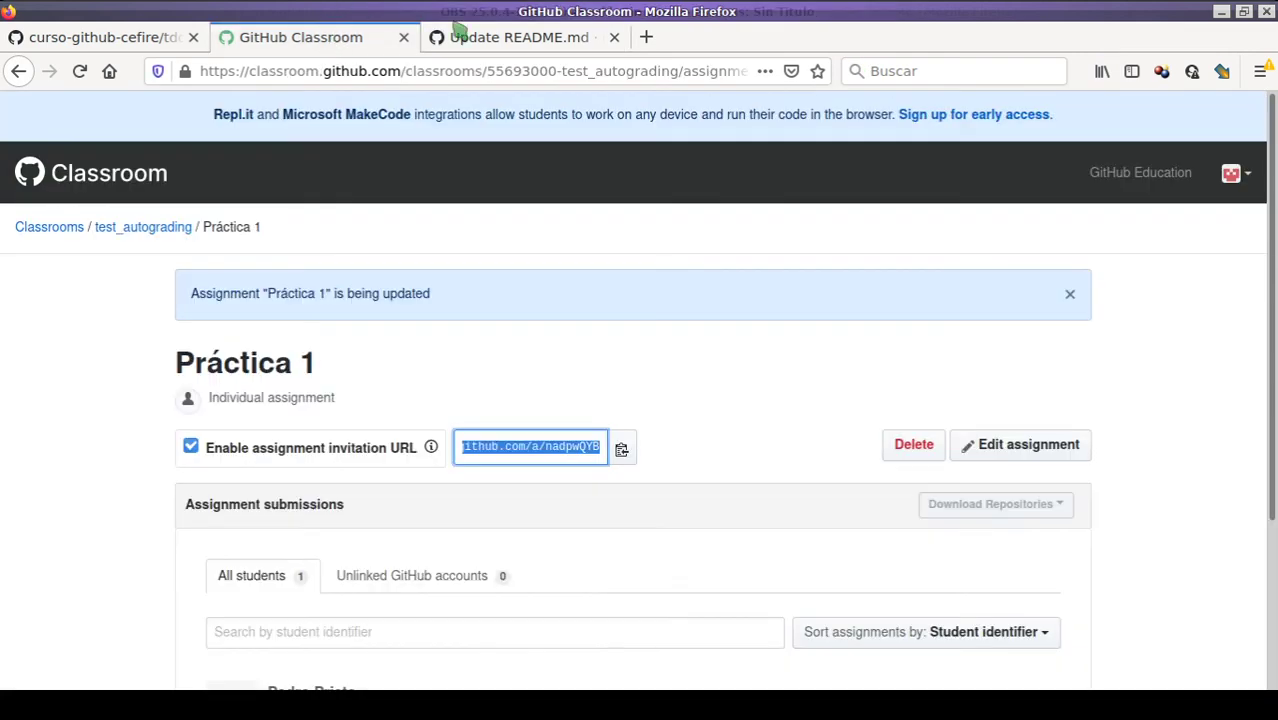
pyautogui.click(530, 382)
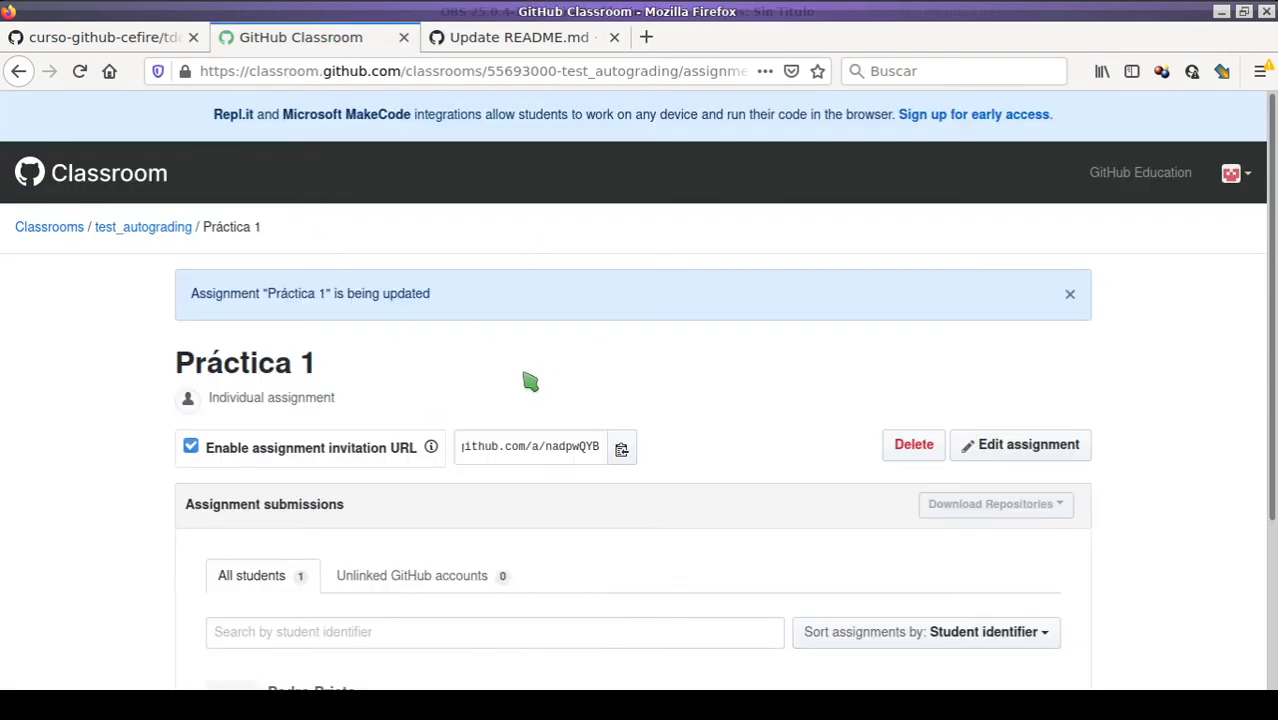
pyautogui.click(167, 245)
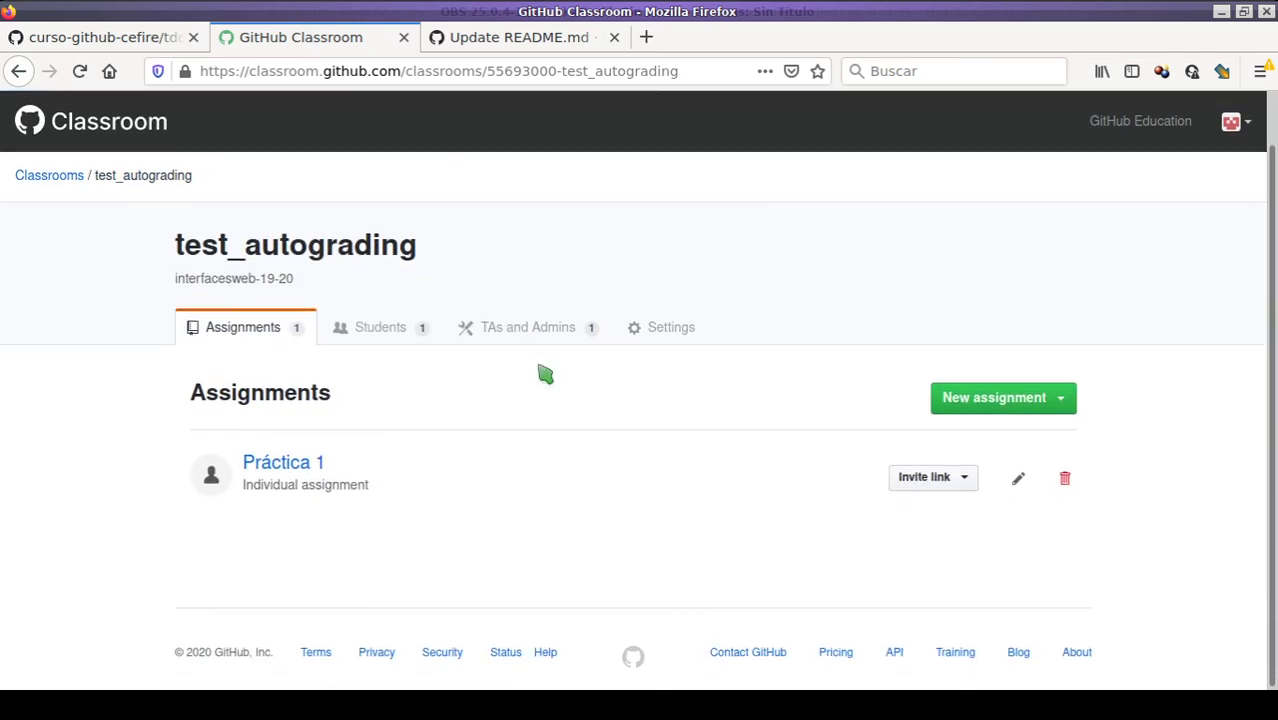
pyautogui.click(295, 466)
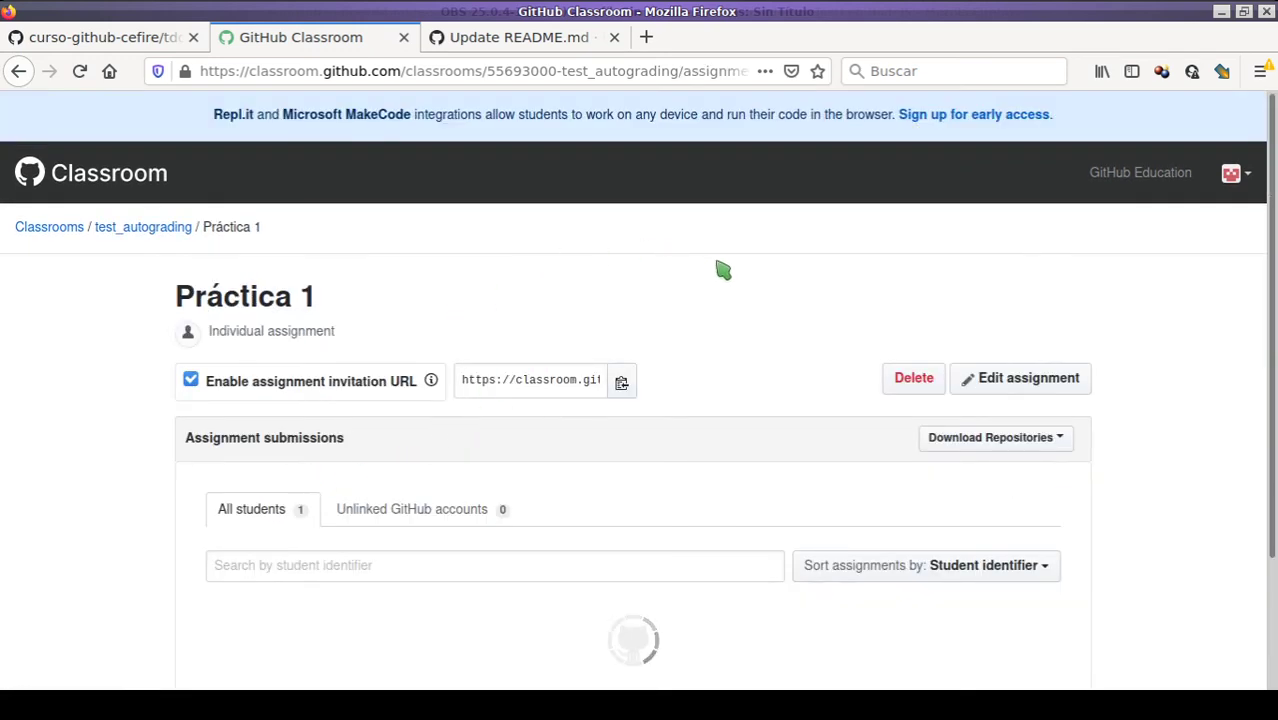
pyautogui.scroll(-3, 680, 310)
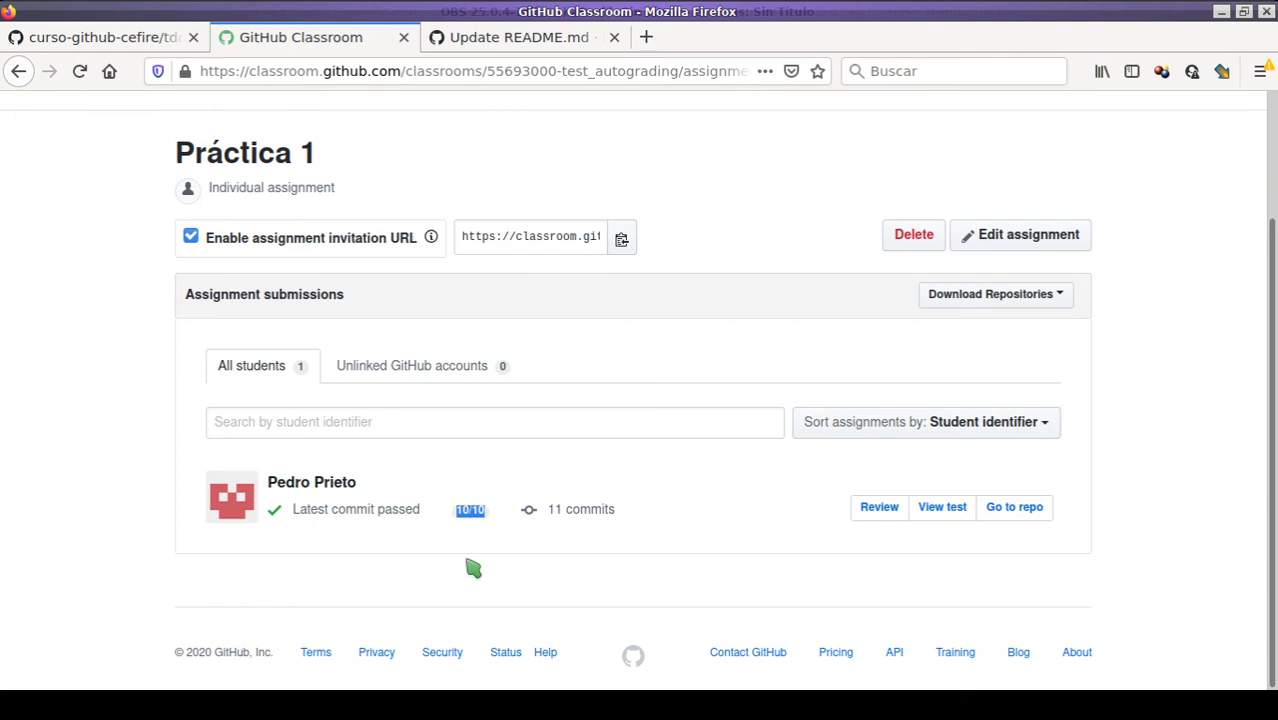
pyautogui.scroll(3, 458, 552)
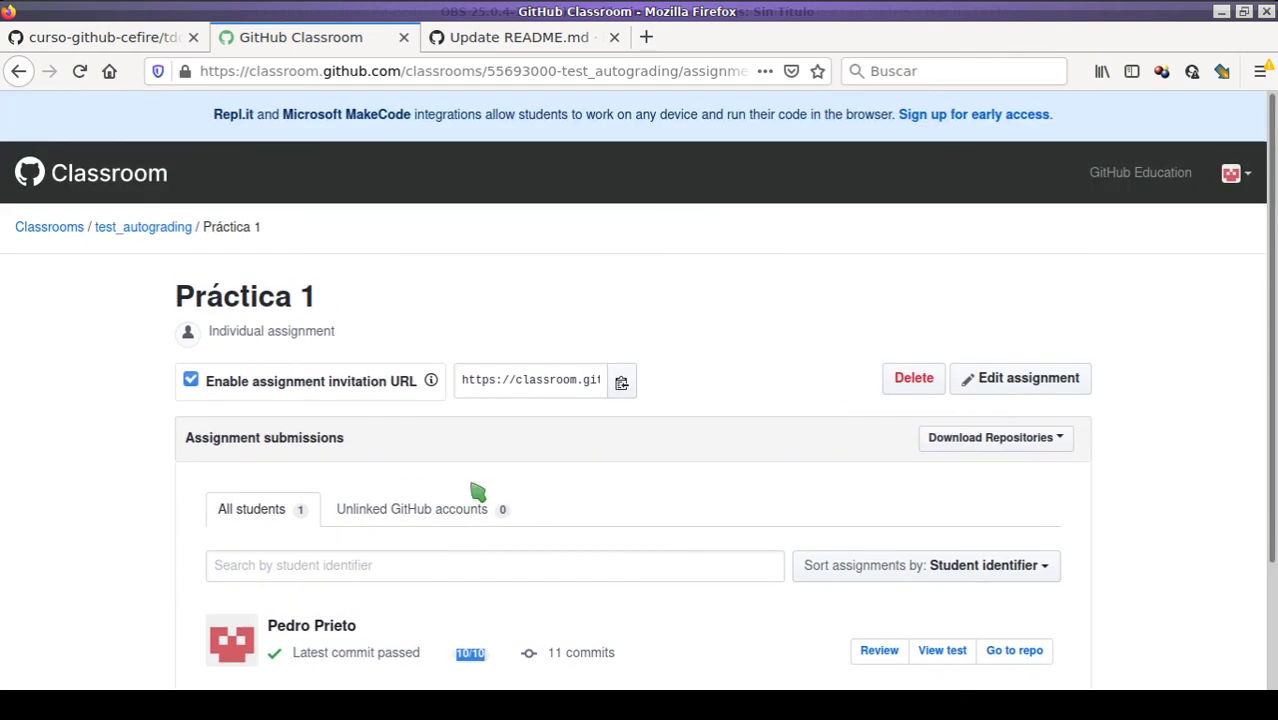
# Go back to the student repository's code and open operations.js to view its suma and resta functions
pyautogui.click(510, 40)
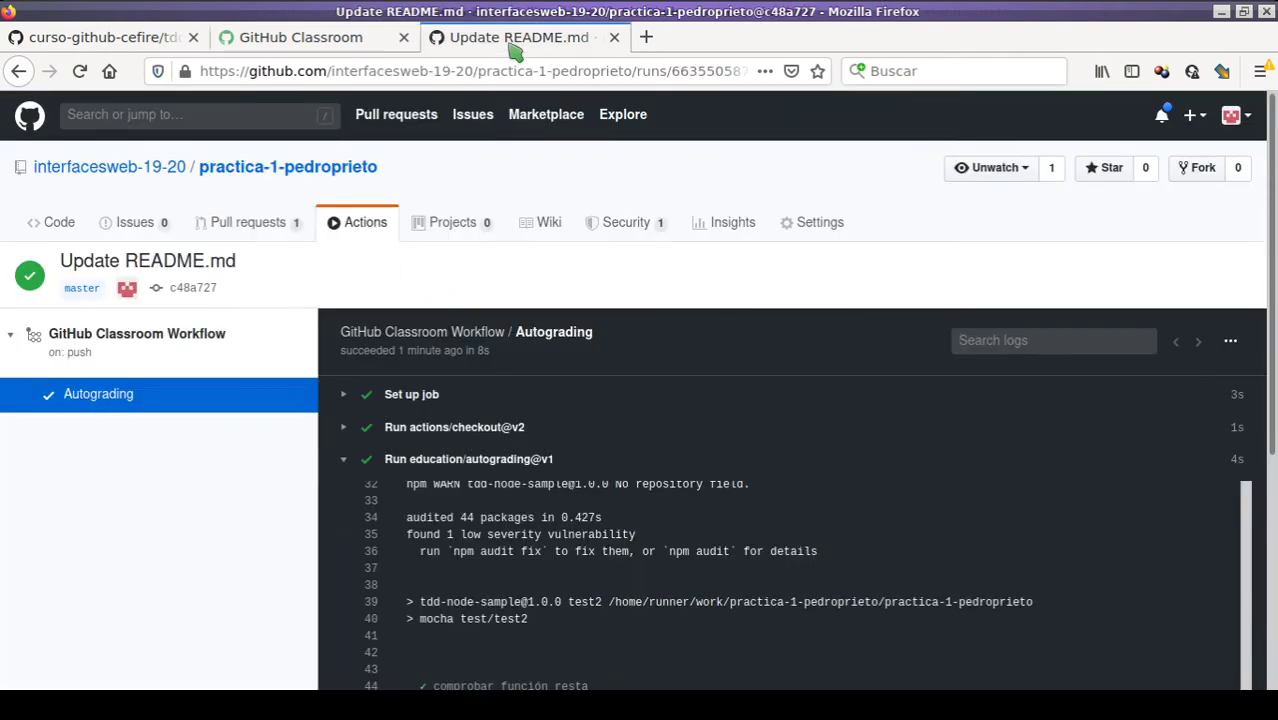
pyautogui.click(62, 222)
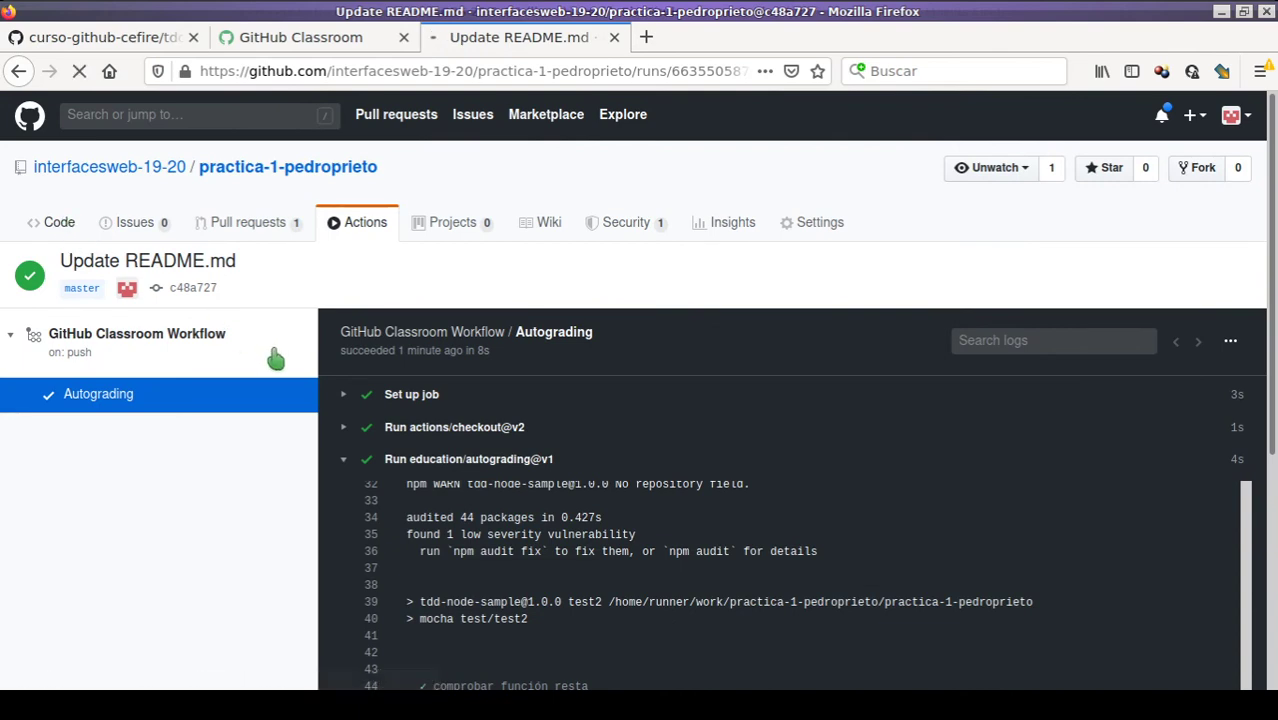
pyautogui.scroll(-2, 350, 445)
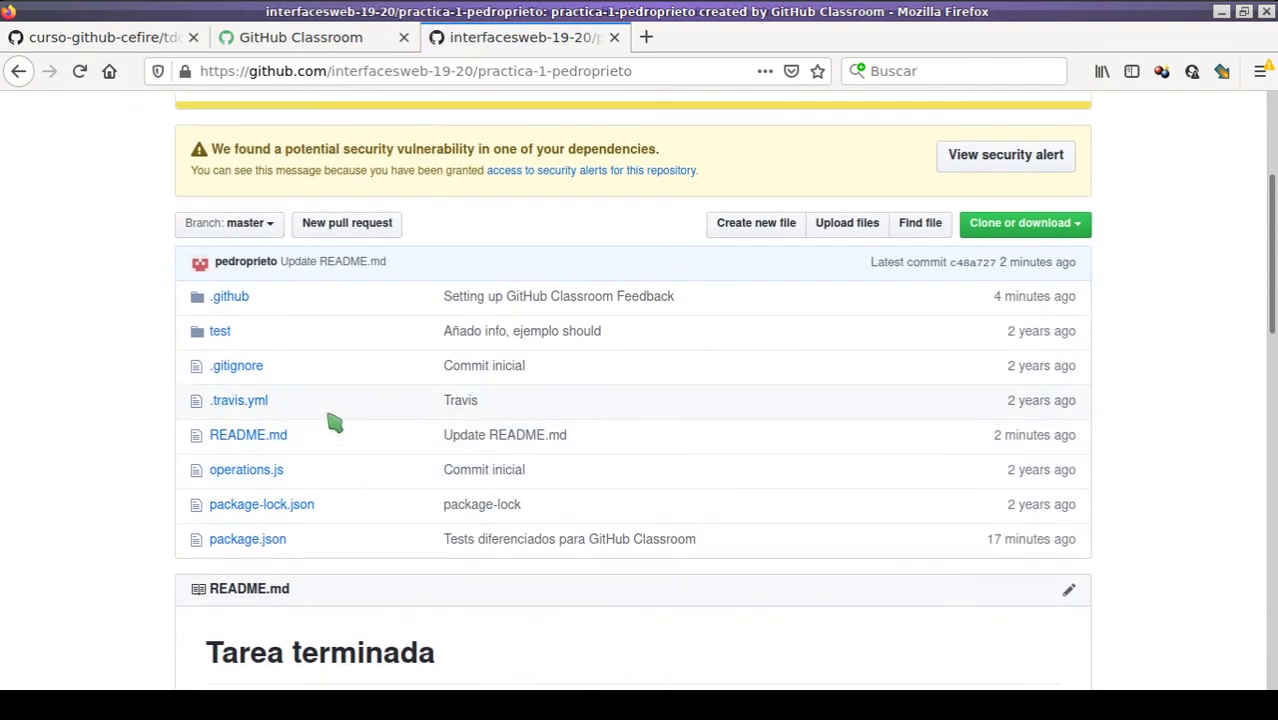
pyautogui.scroll(-1, 300, 450)
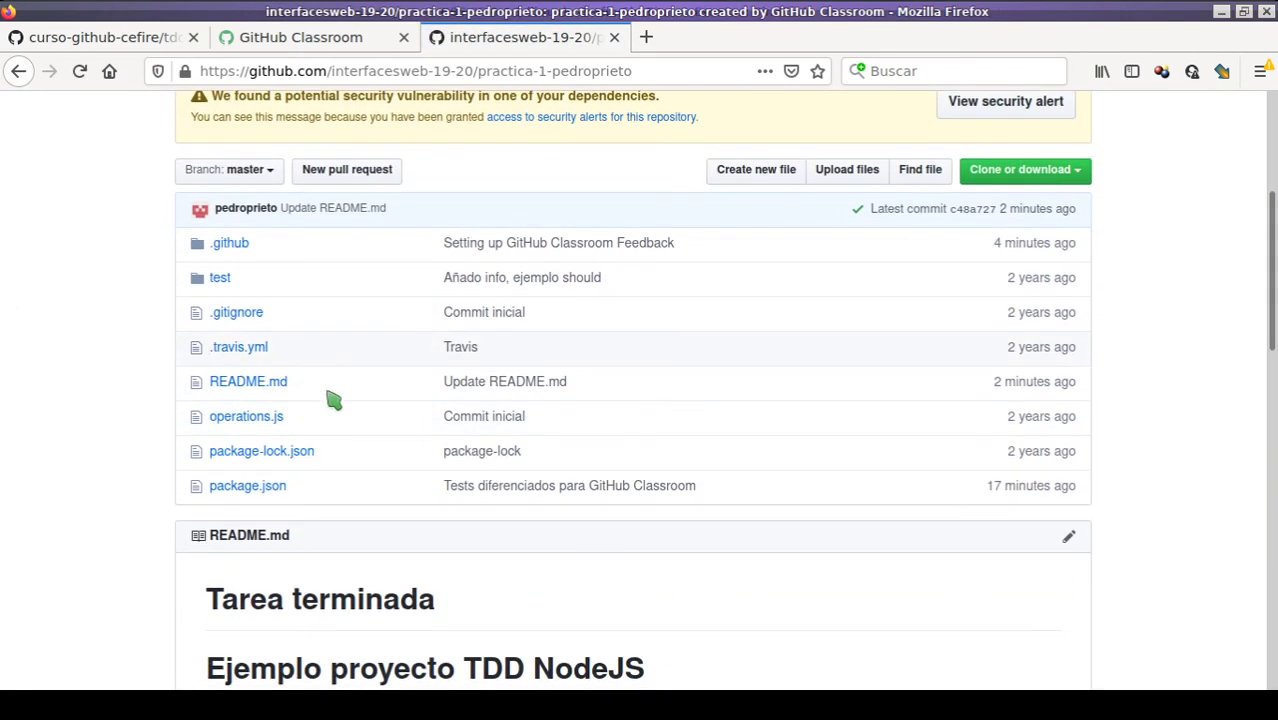
pyautogui.click(250, 425)
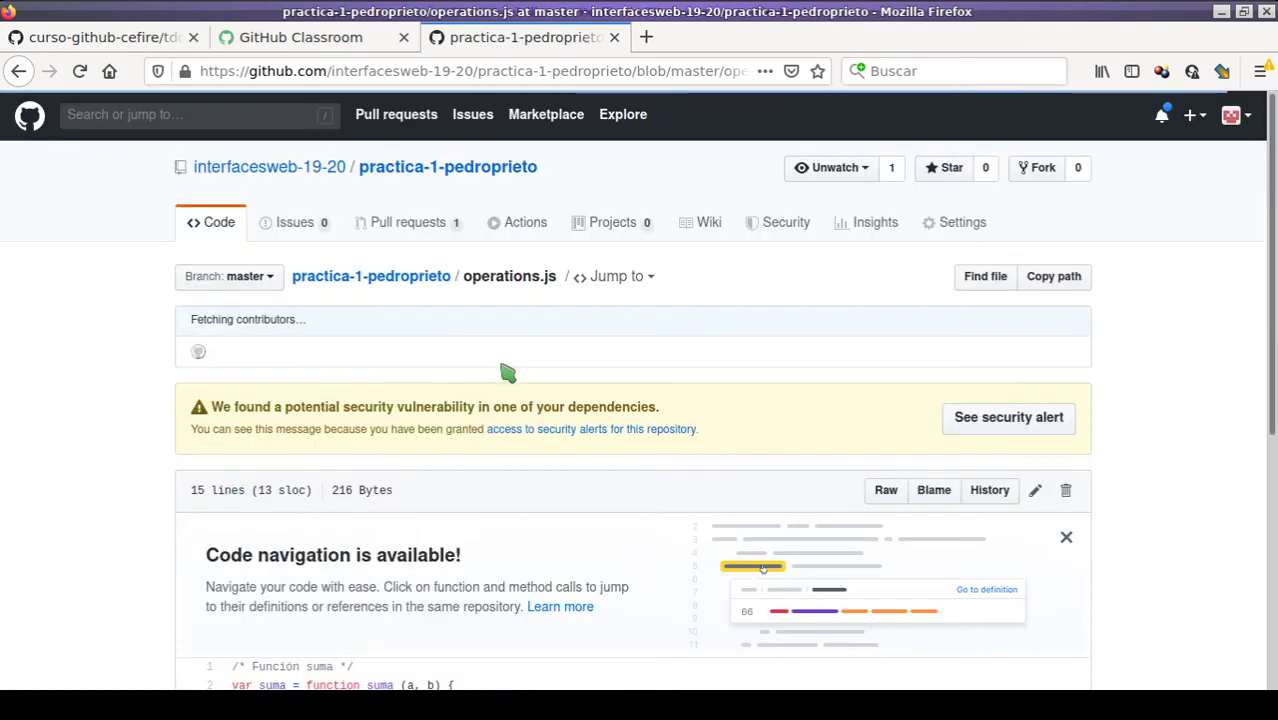
pyautogui.scroll(-6, 593, 422)
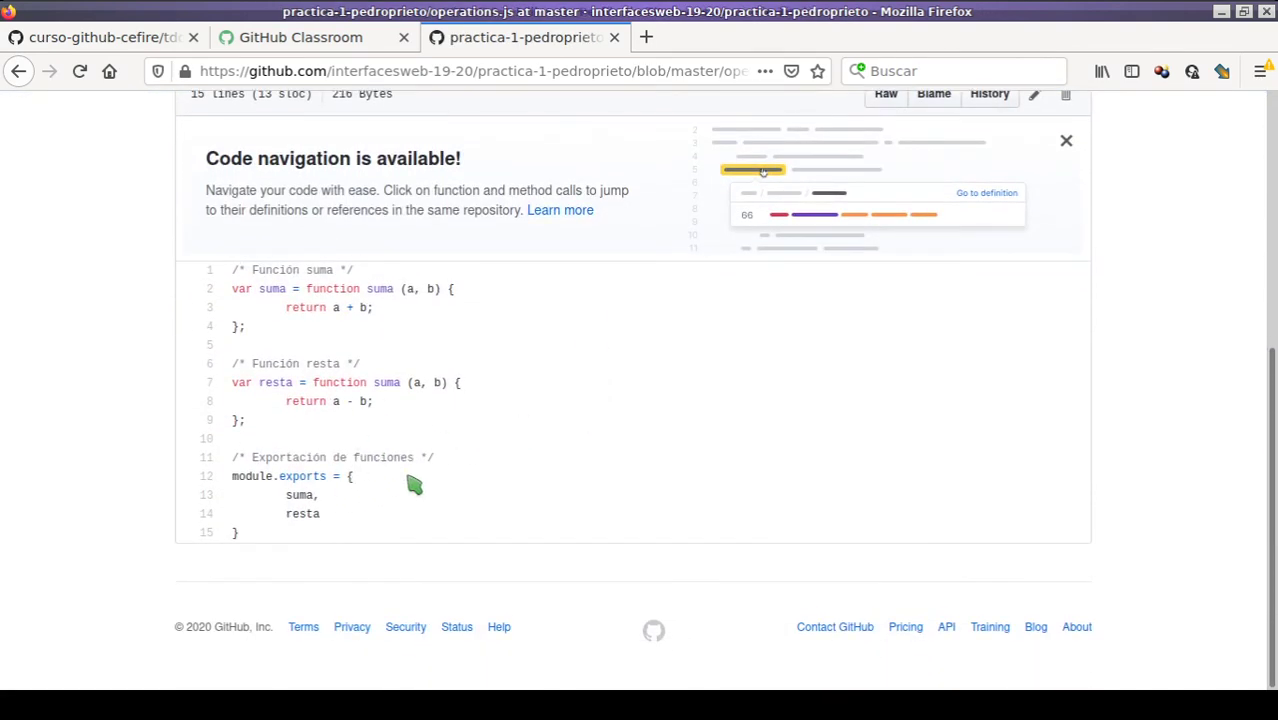
# Edit operations.js so the suma function returns a * b, and commit the change directly to the master branch
pyautogui.scroll(4, 783, 392)
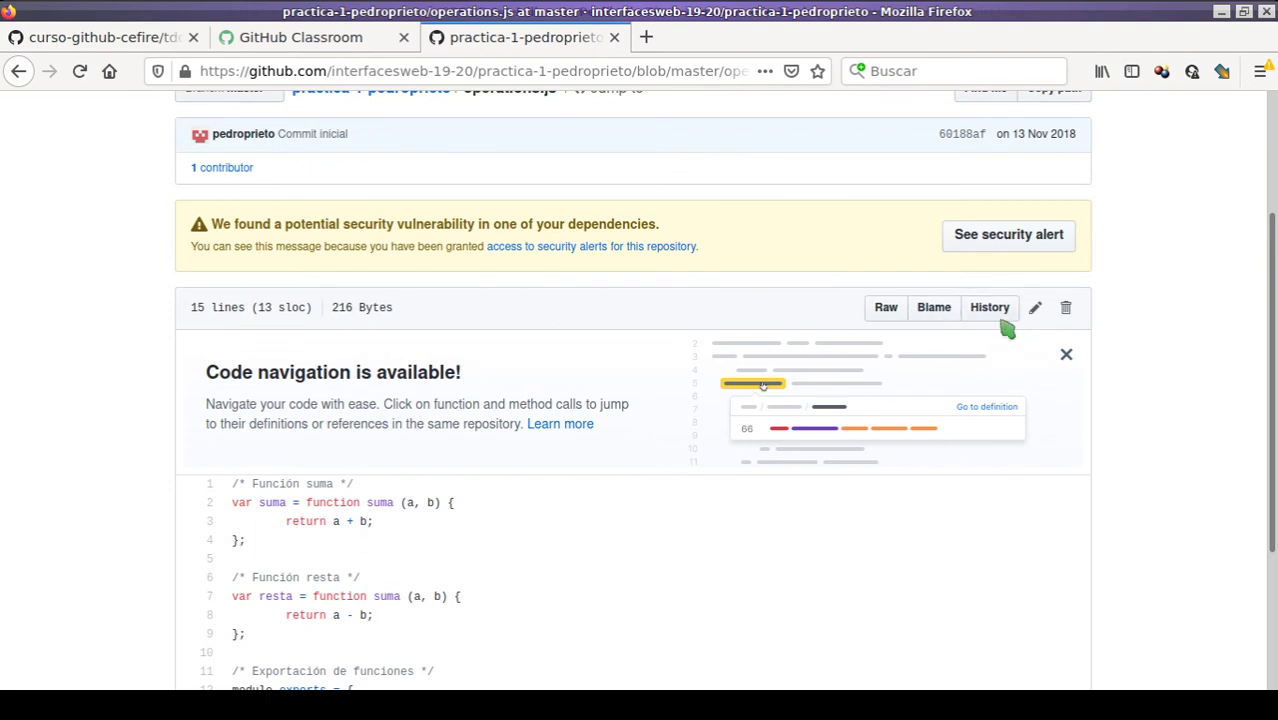
pyautogui.click(1035, 307)
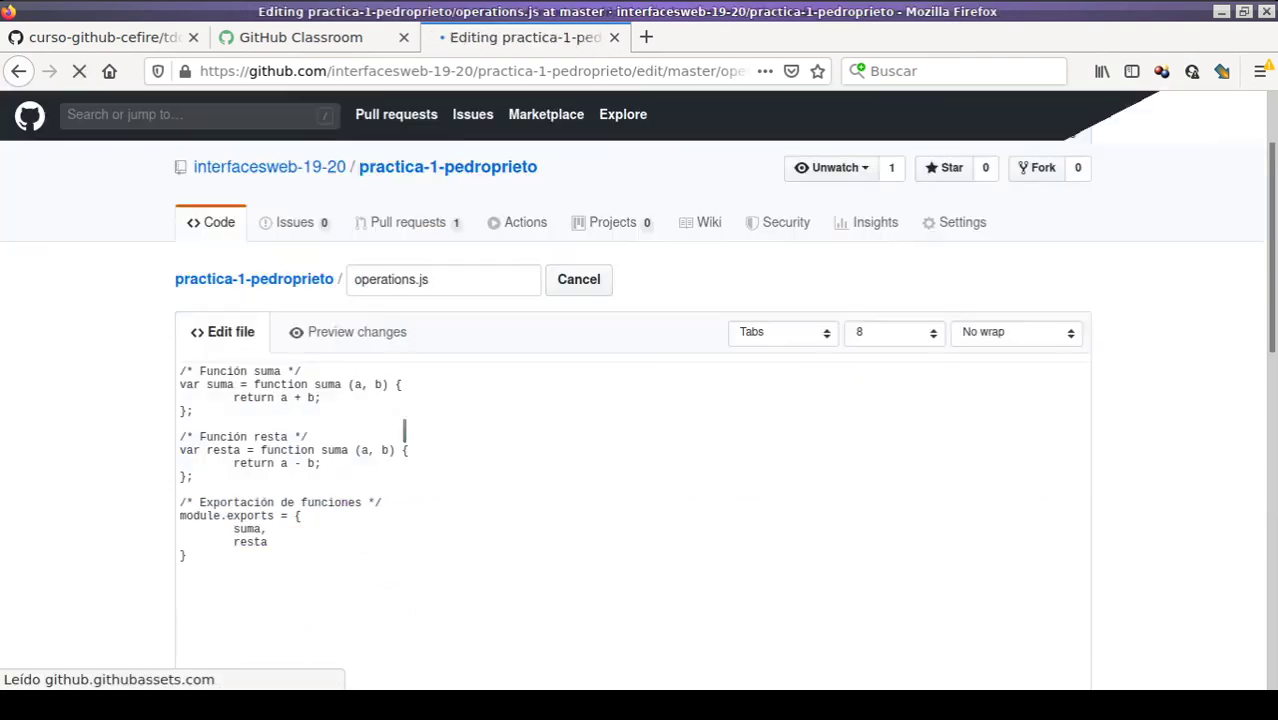
pyautogui.scroll(-3, 378, 440)
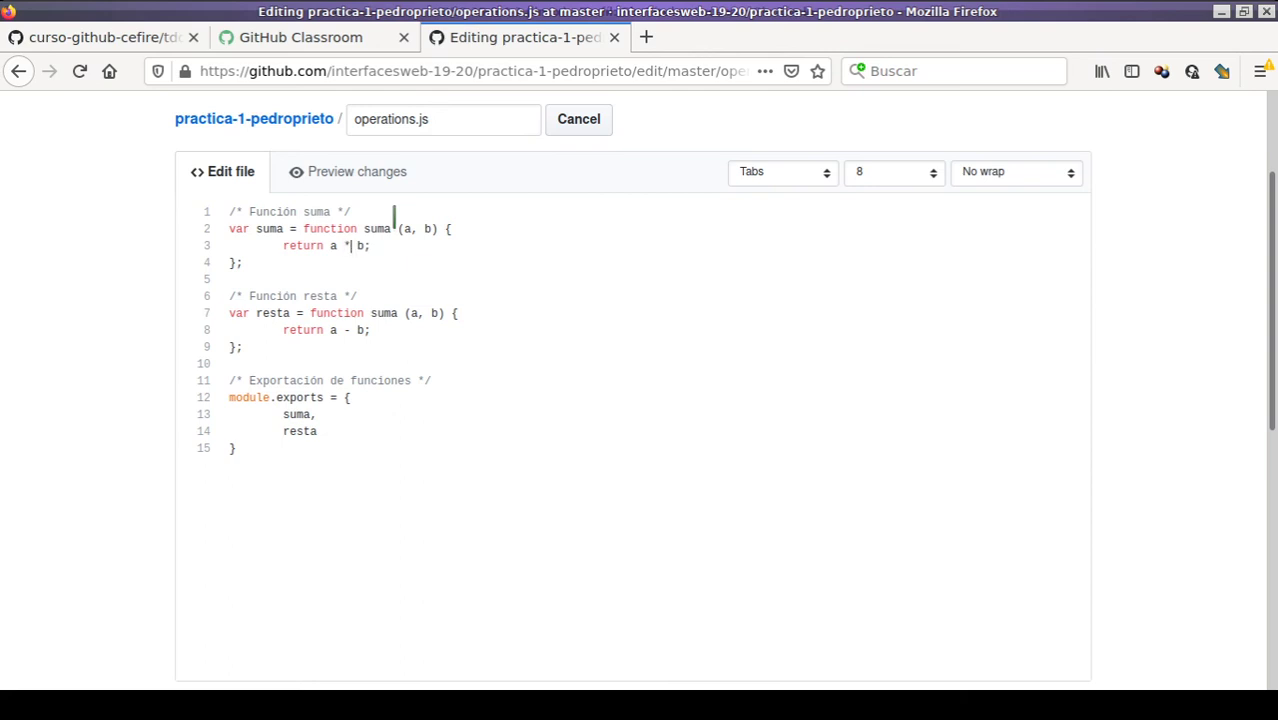
pyautogui.scroll(1, 890, 265)
pyautogui.scroll(-9, 1081, 220)
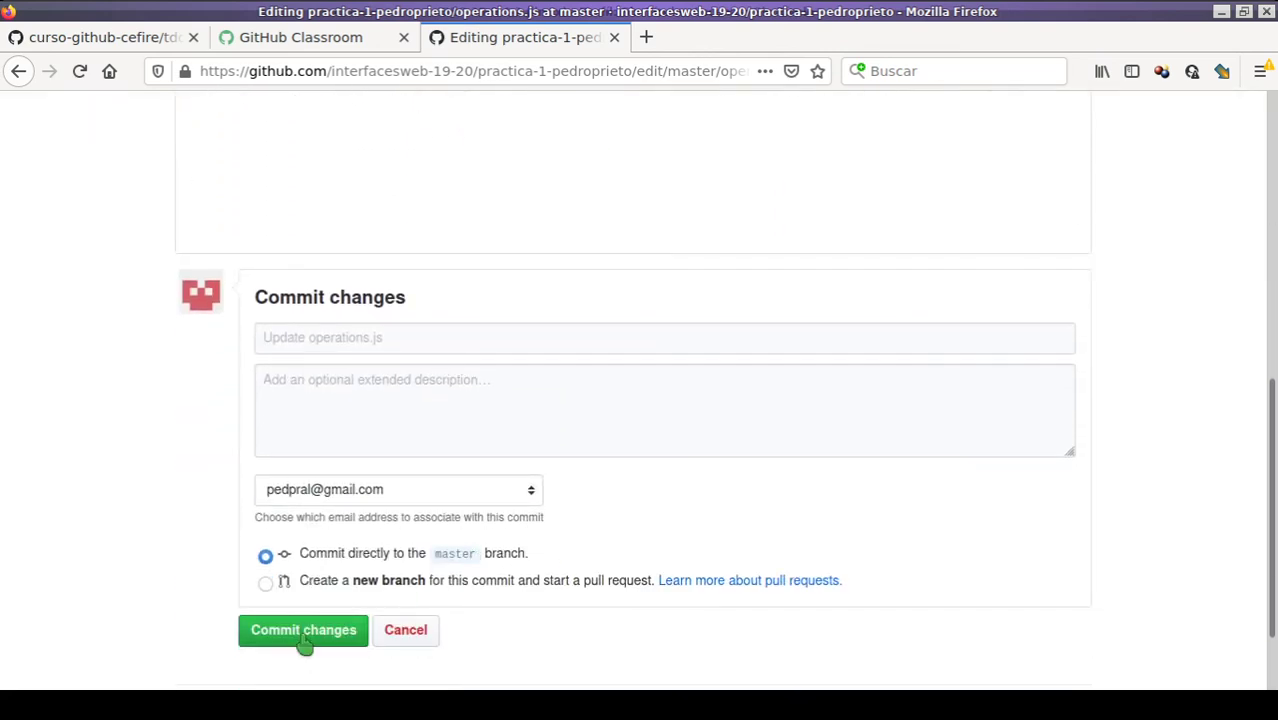
pyautogui.click(305, 635)
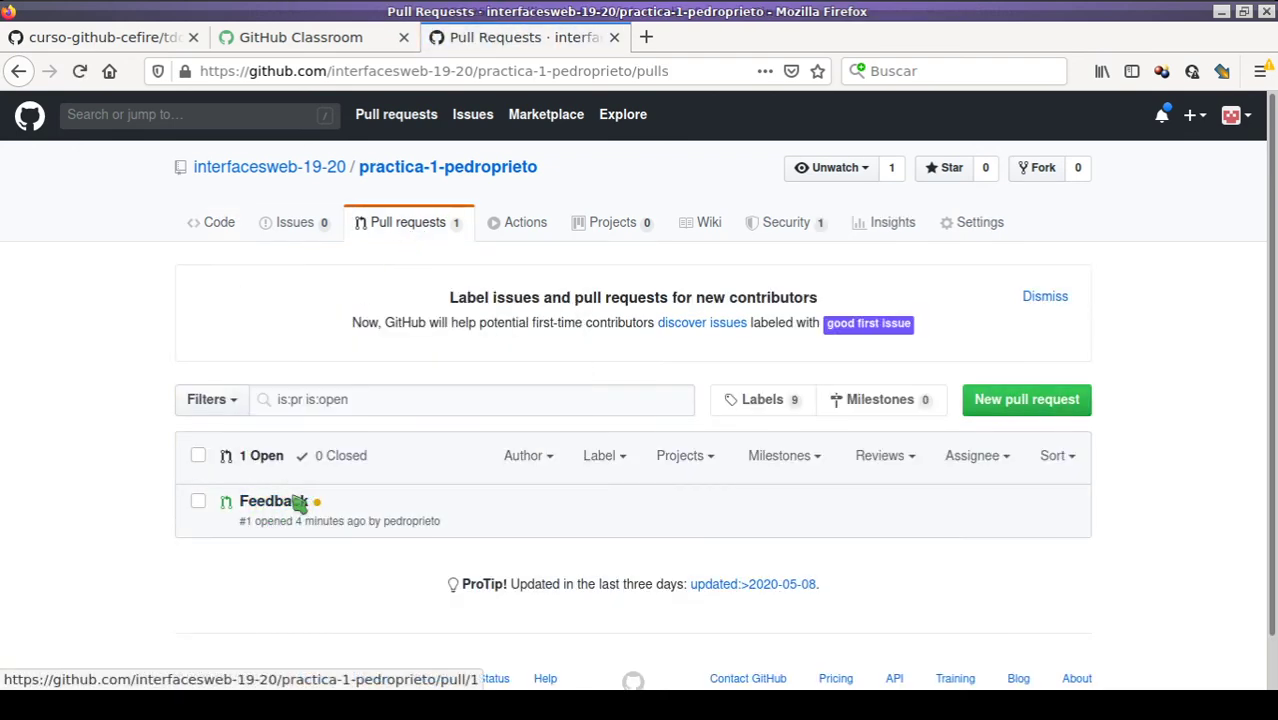
# Open the Feedback pull request's changed files and examine the README.md and operations.js differences
pyautogui.moveTo(279, 513)
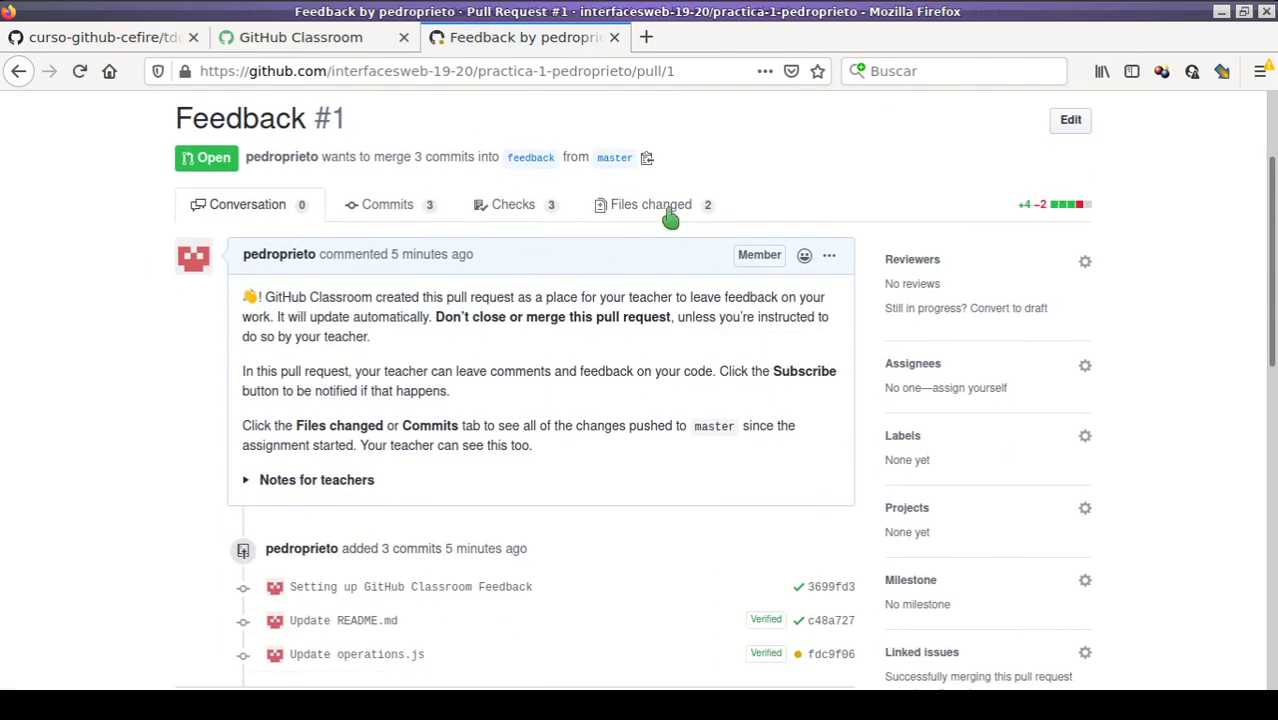
pyautogui.click(655, 206)
pyautogui.scroll(-3, 770, 300)
pyautogui.scroll(-2, 760, 400)
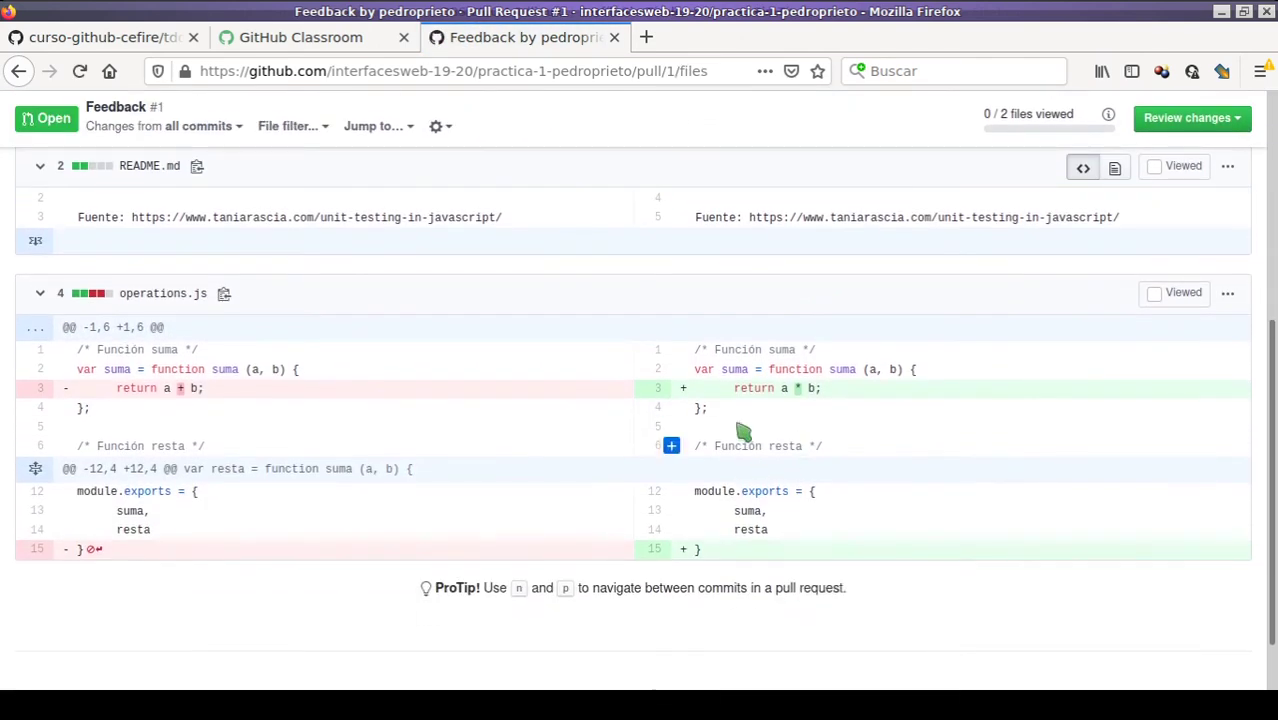
pyautogui.scroll(-1, 740, 430)
pyautogui.scroll(4, 720, 400)
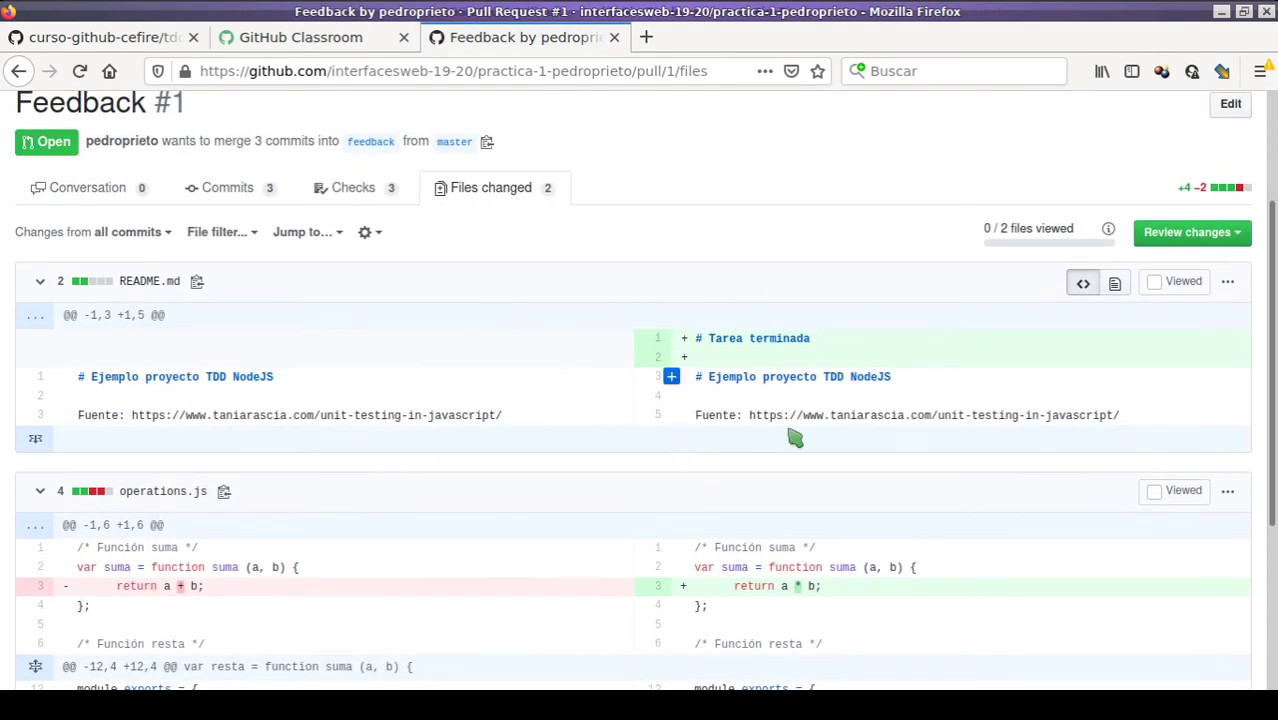
pyautogui.scroll(-2, 745, 400)
pyautogui.scroll(-2, 700, 420)
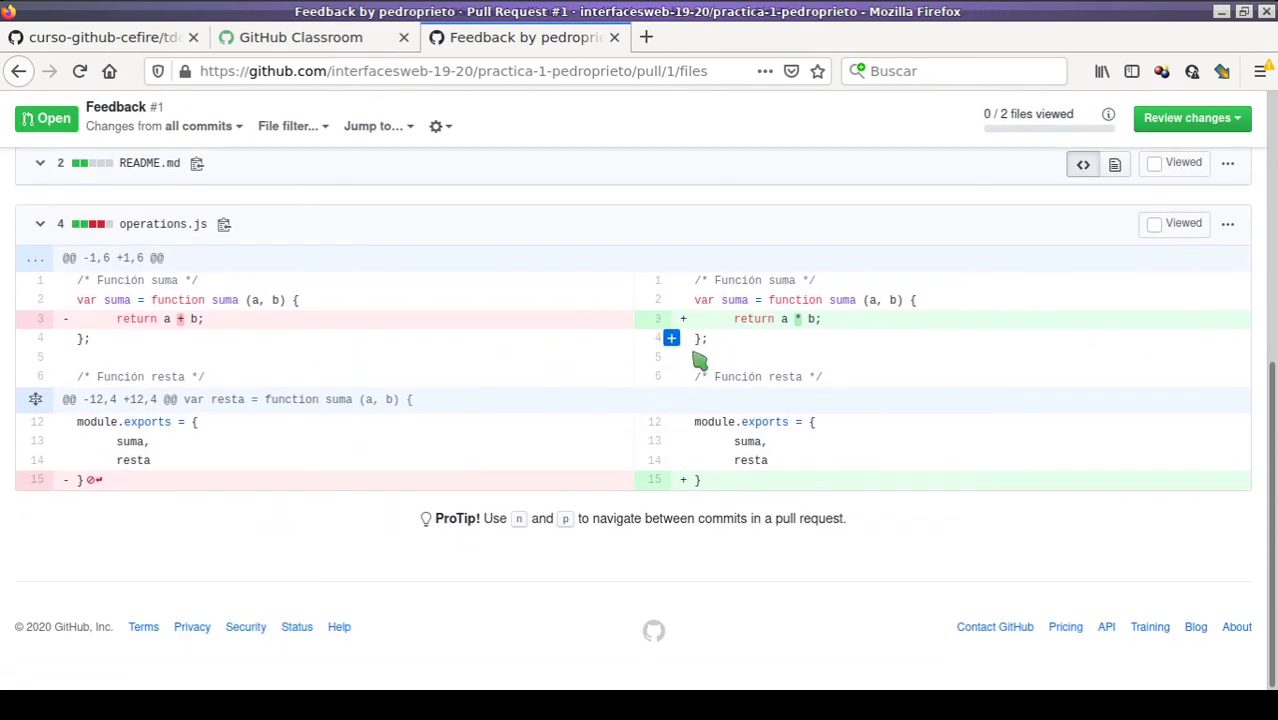
# Look through the README.md and operations.js differences again in the Feedback pull request
pyautogui.scroll(3, 700, 365)
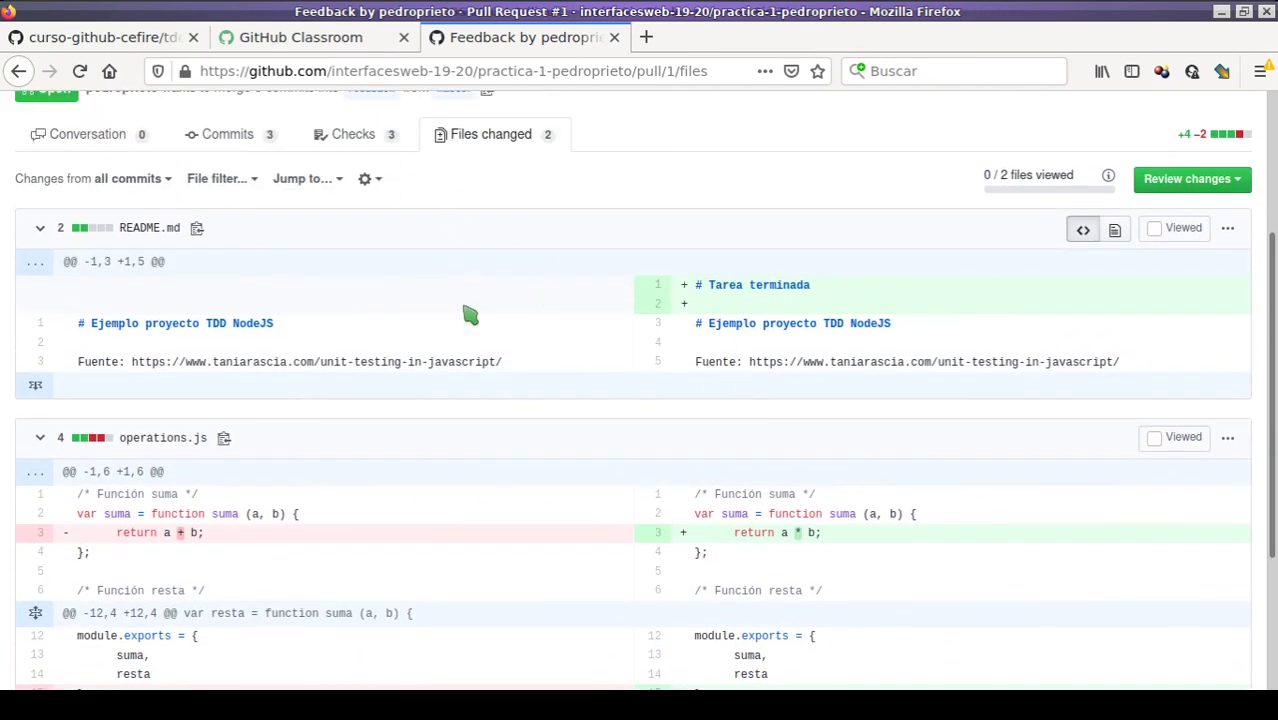
pyautogui.scroll(3, 480, 340)
pyautogui.scroll(-1, 500, 430)
pyautogui.scroll(-2, 520, 430)
pyautogui.scroll(3, 400, 358)
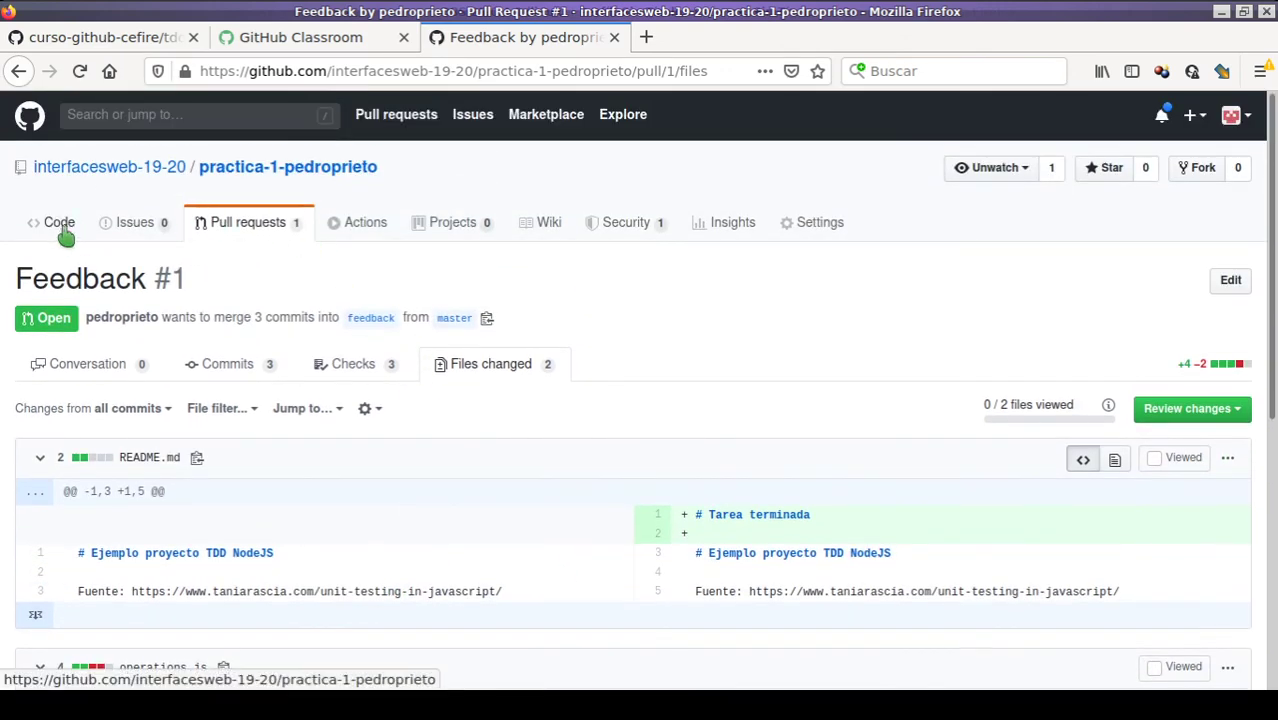
pyautogui.scroll(-2, 234, 337)
pyautogui.scroll(2, 137, 248)
# Open the Autograding job of the Update operations.js workflow run in the student repository's Actions
pyautogui.click(58, 225)
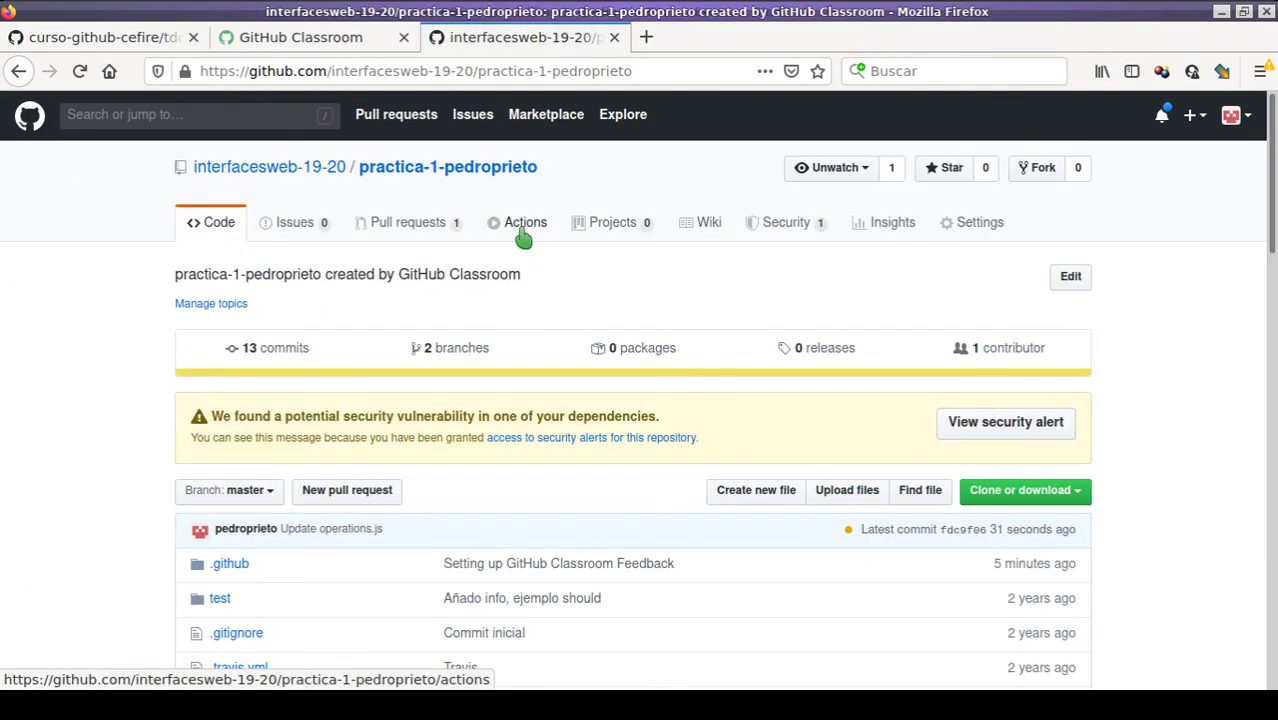
pyautogui.click(522, 236)
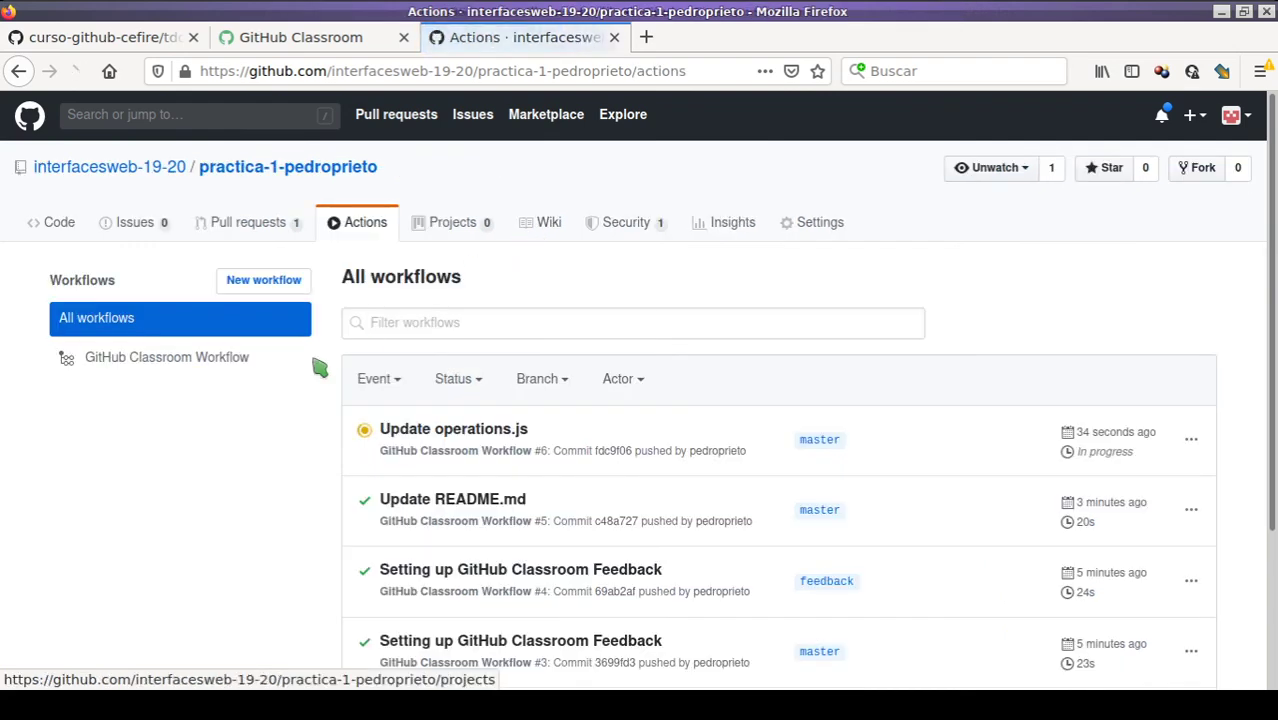
pyautogui.scroll(-1, 114, 534)
pyautogui.click(441, 388)
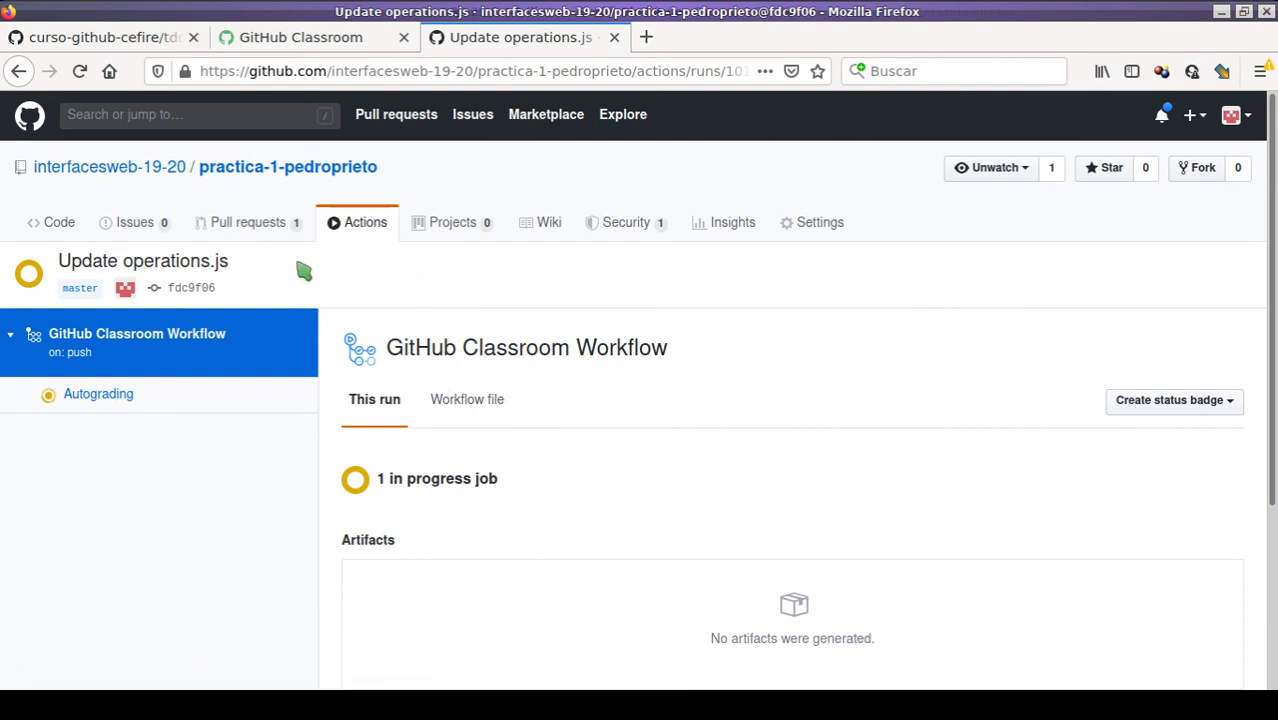
pyautogui.click(88, 400)
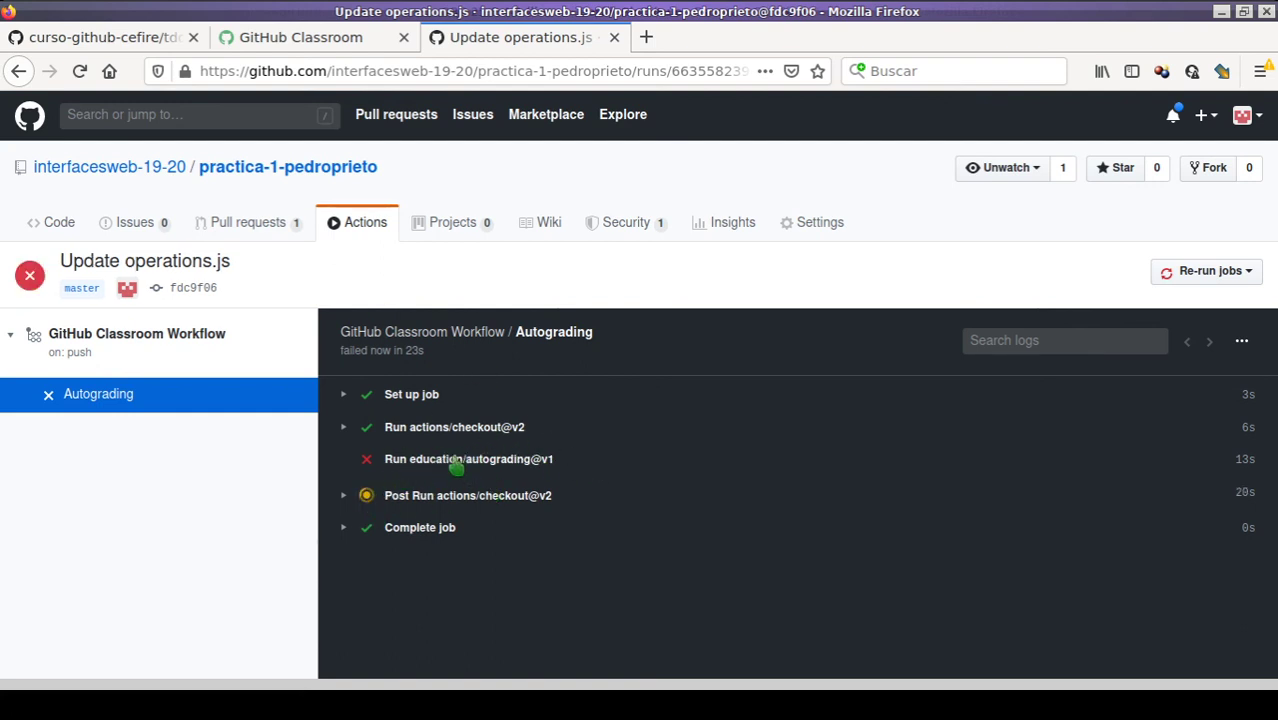
pyautogui.click(108, 406)
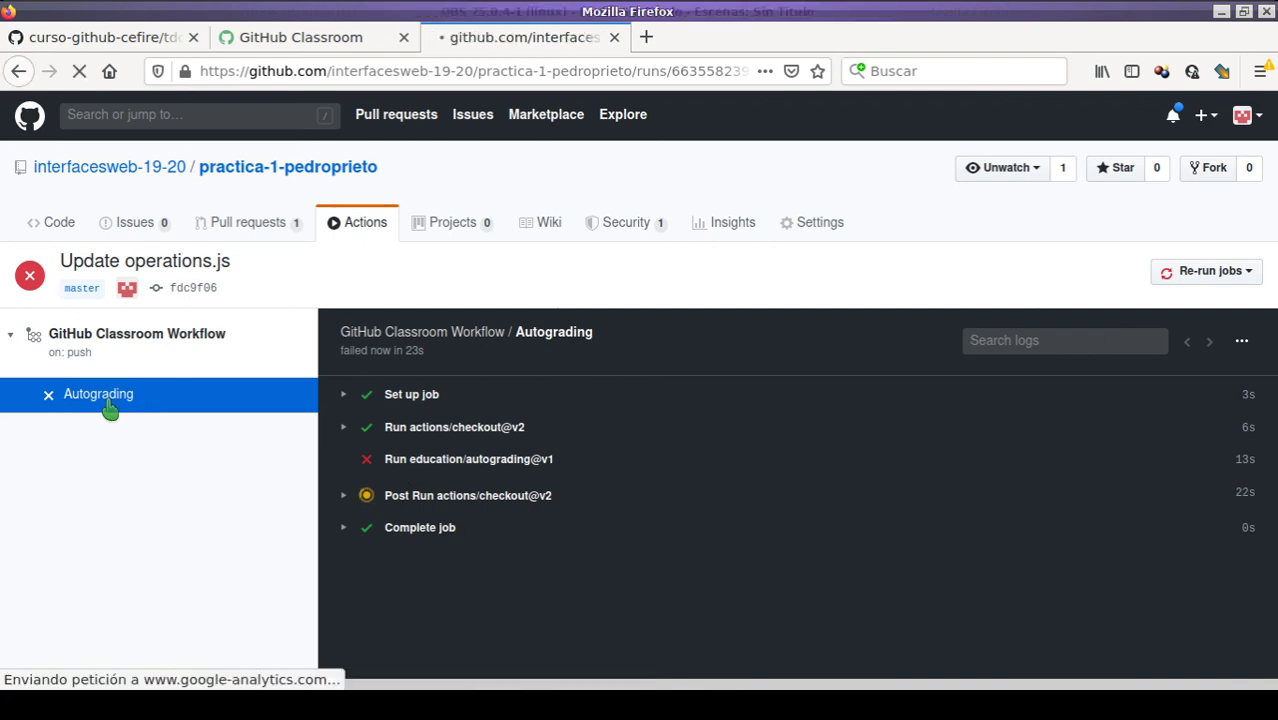
# Expand the Run education/autograding@v1 log and examine the Suma and Resta test output down to the points line
pyautogui.click(341, 462)
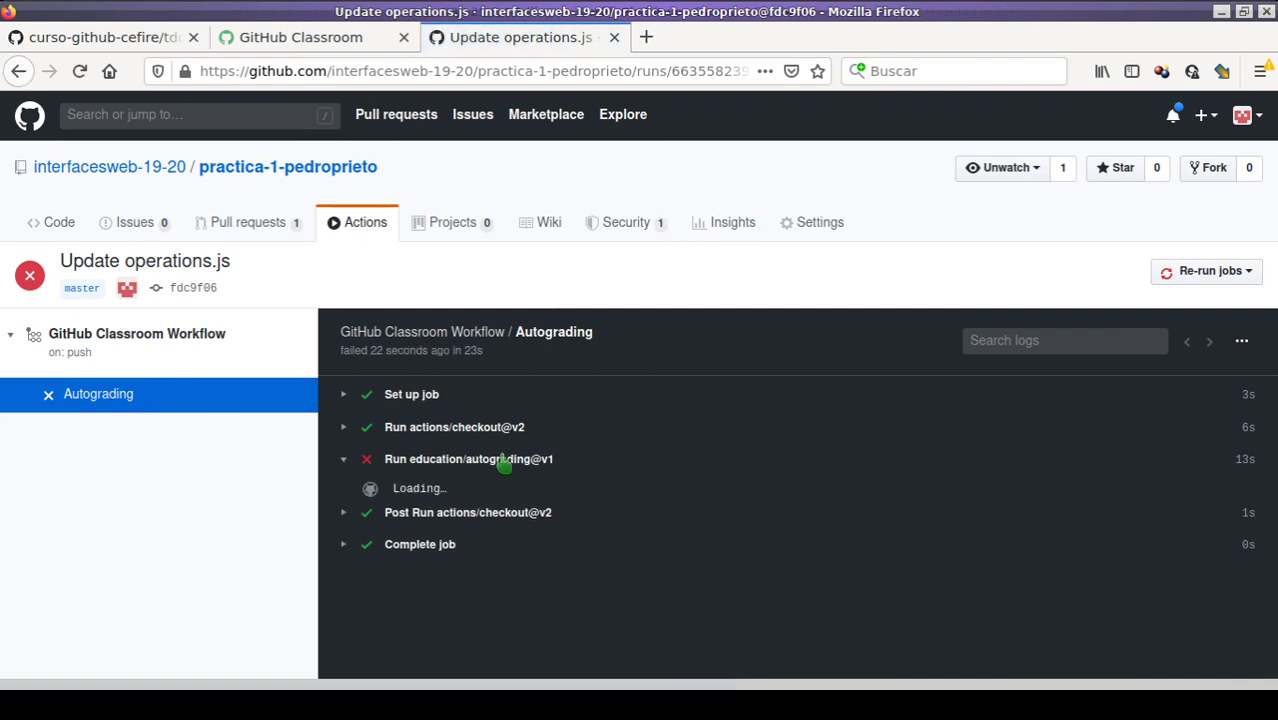
pyautogui.scroll(-3, 540, 460)
pyautogui.scroll(-5, 448, 362)
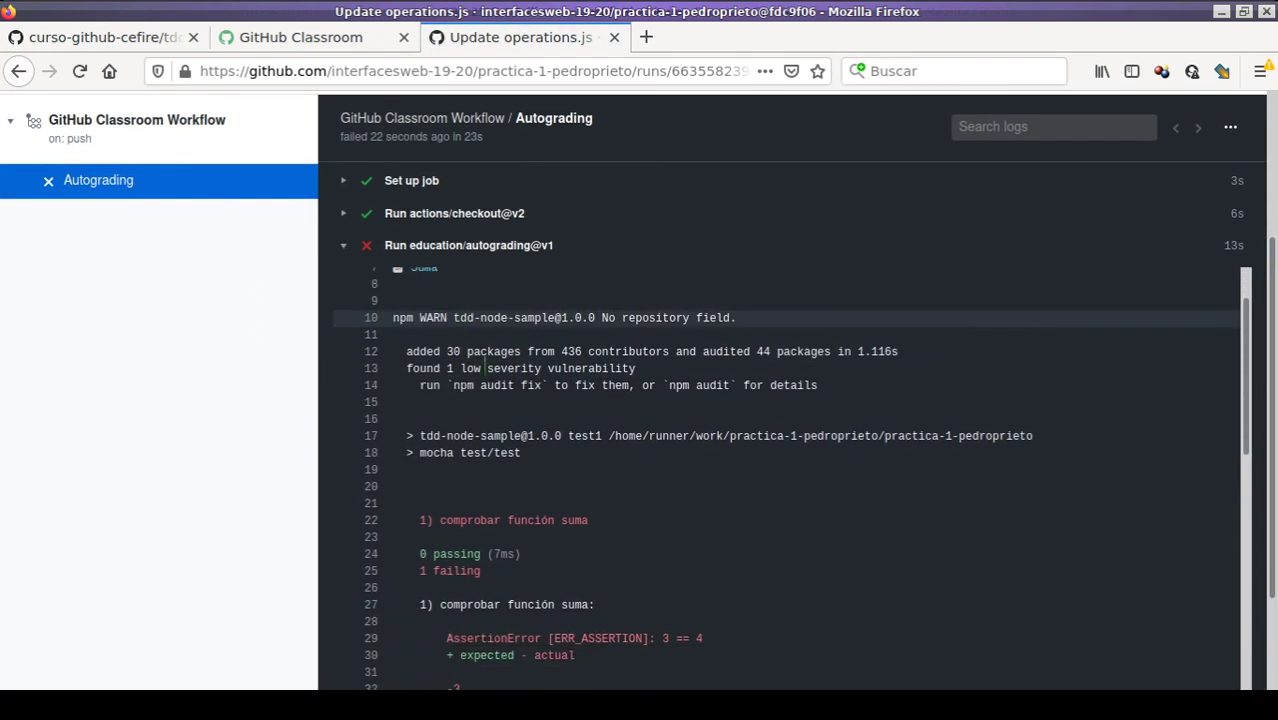
pyautogui.scroll(-3, 512, 430)
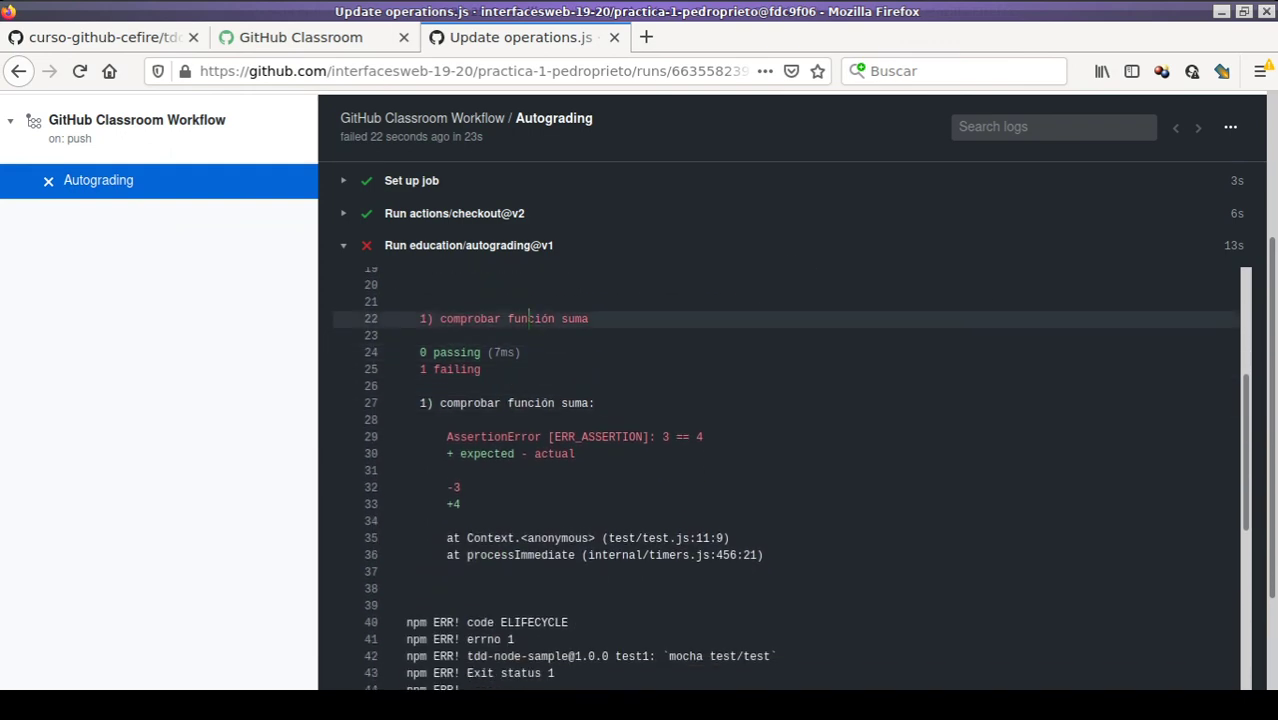
pyautogui.scroll(-7, 525, 380)
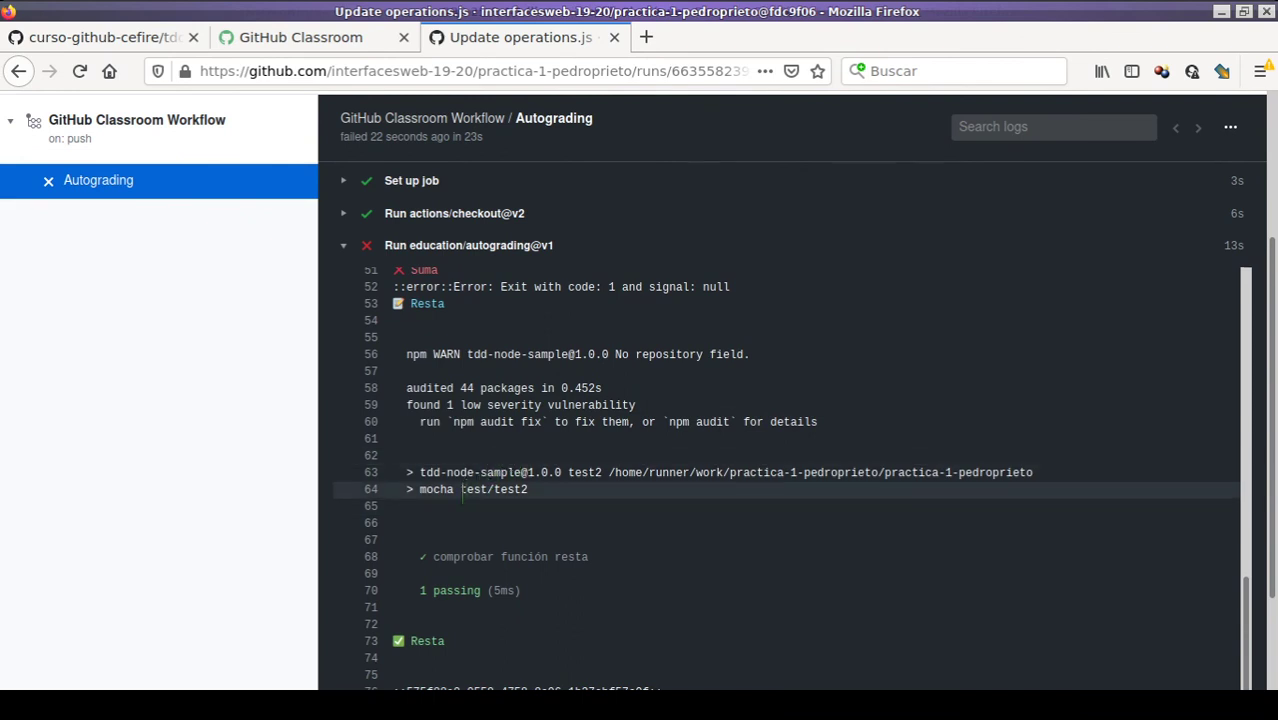
pyautogui.scroll(-2, 430, 540)
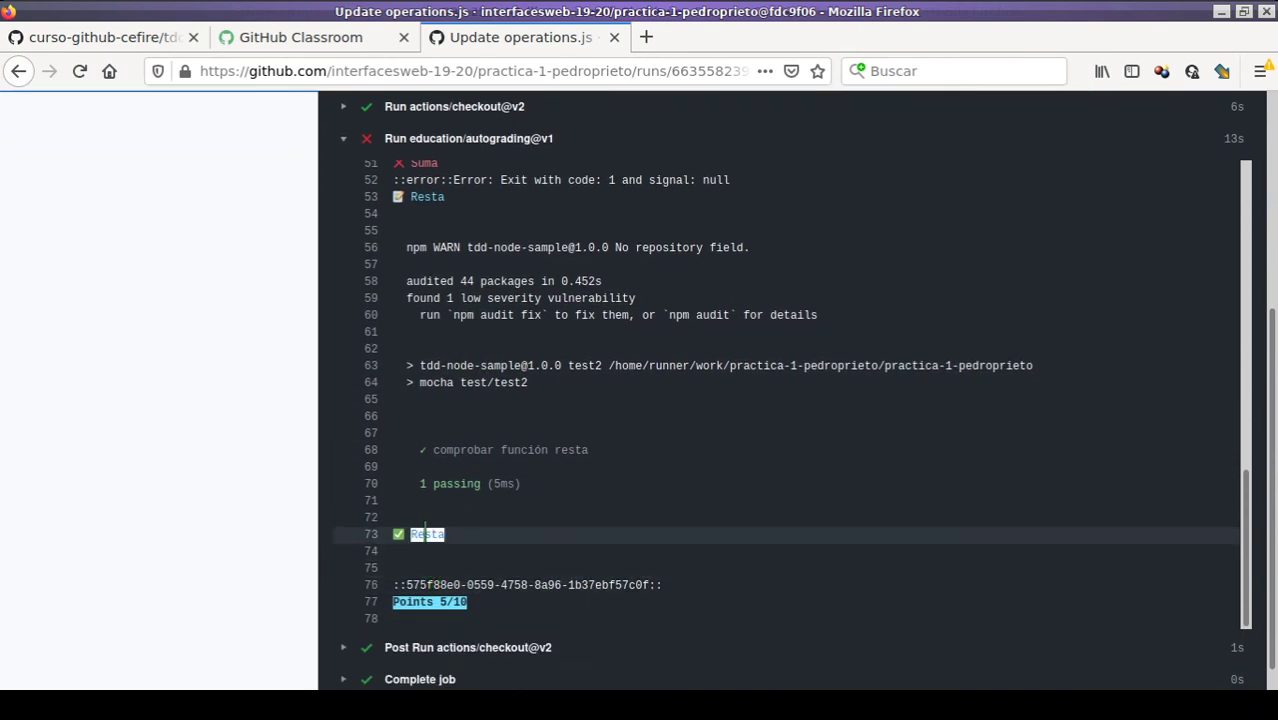
pyautogui.scroll(-1, 442, 580)
pyautogui.moveTo(393, 576); pyautogui.dragTo(476, 596)
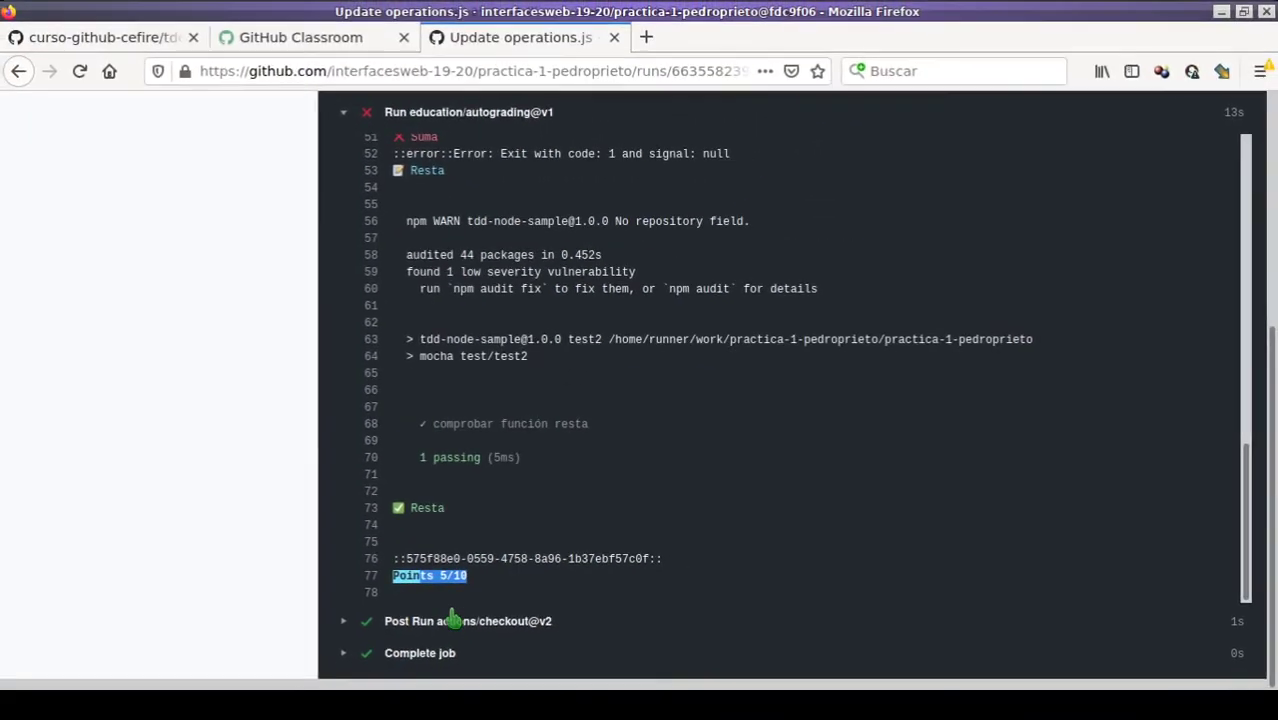
# Switch to GitHub Classroom, reload the Práctica 1 page, and check the student's latest commit status and score
pyautogui.click(330, 40)
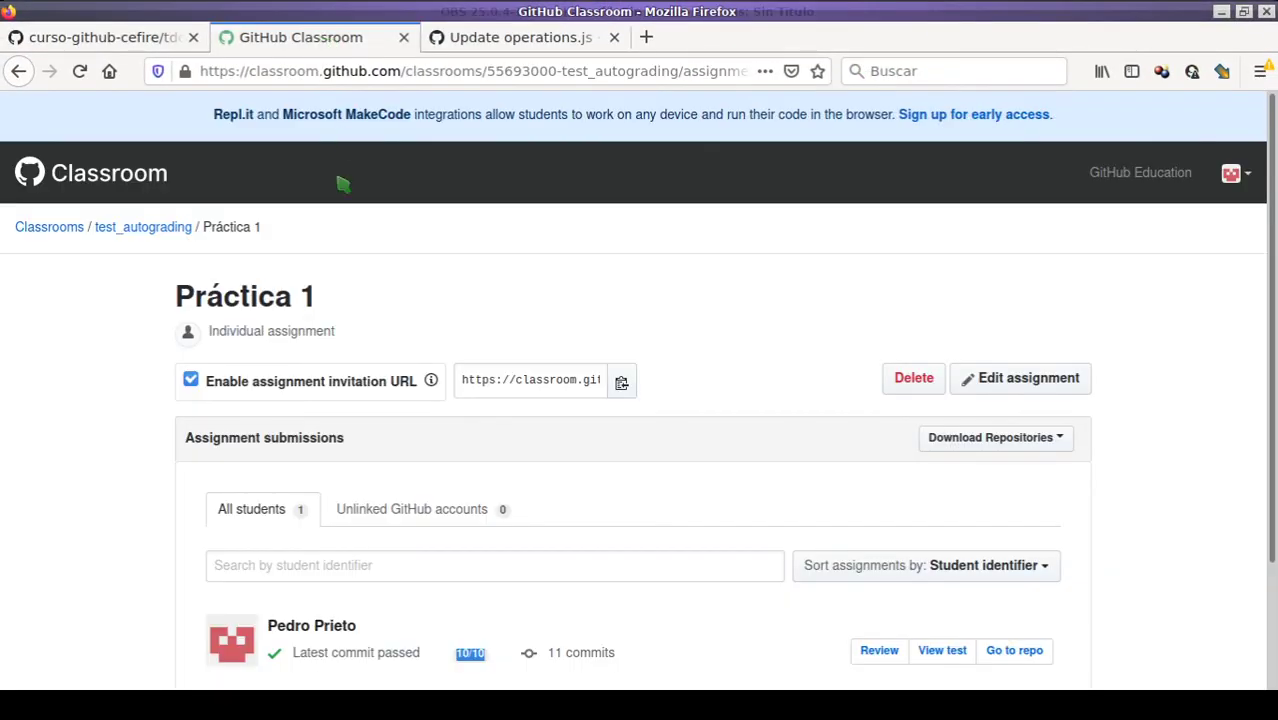
pyautogui.scroll(-3, 522, 350)
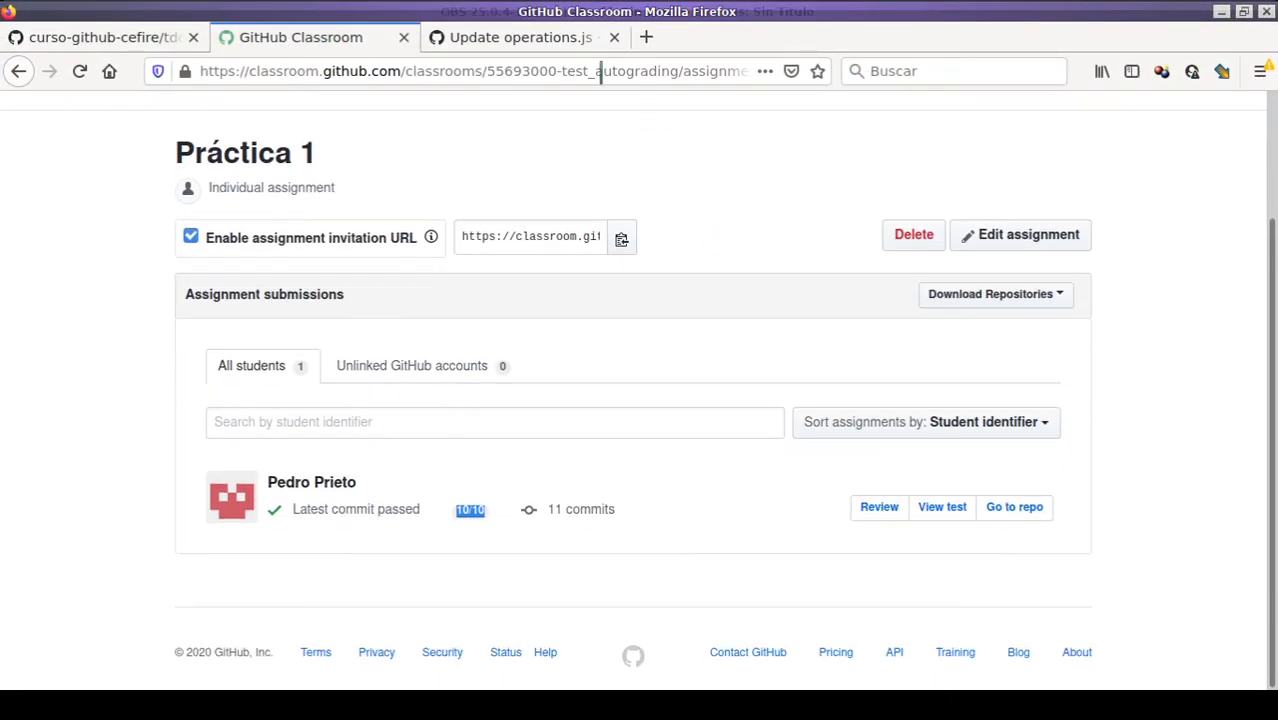
pyautogui.click(80, 71)
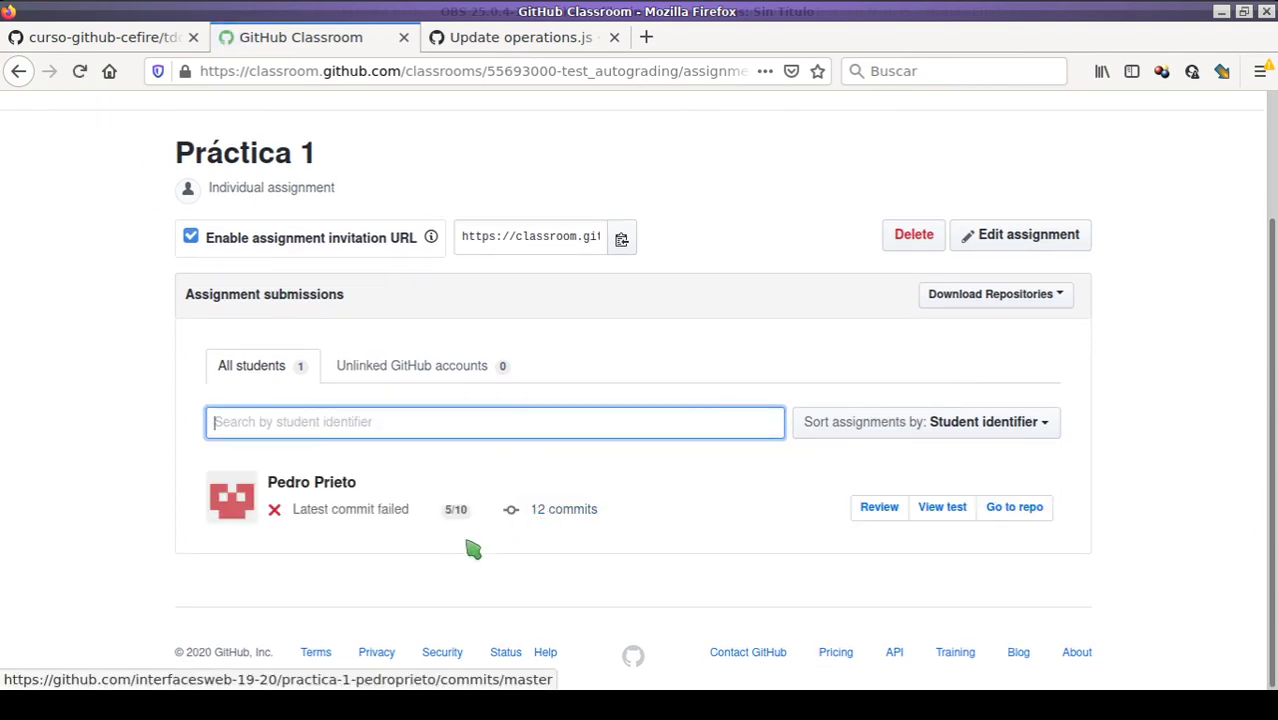
pyautogui.click(448, 546)
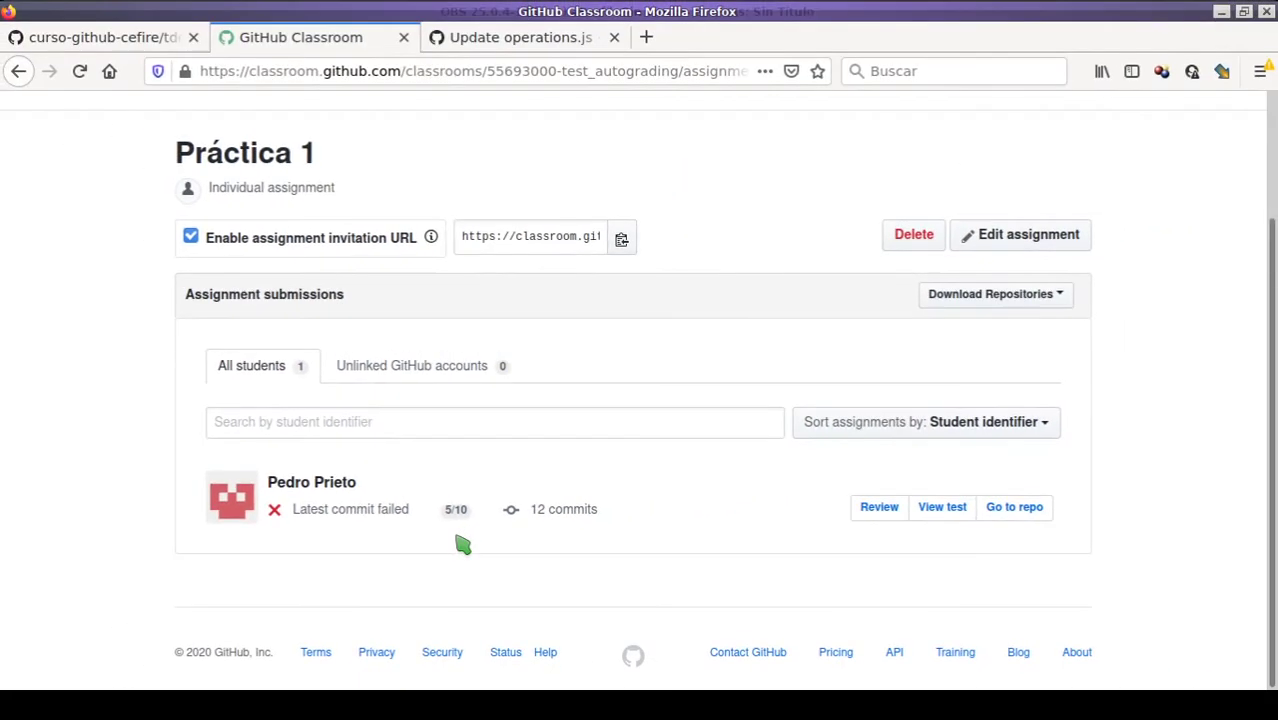
pyautogui.scroll(3, 130, 430)
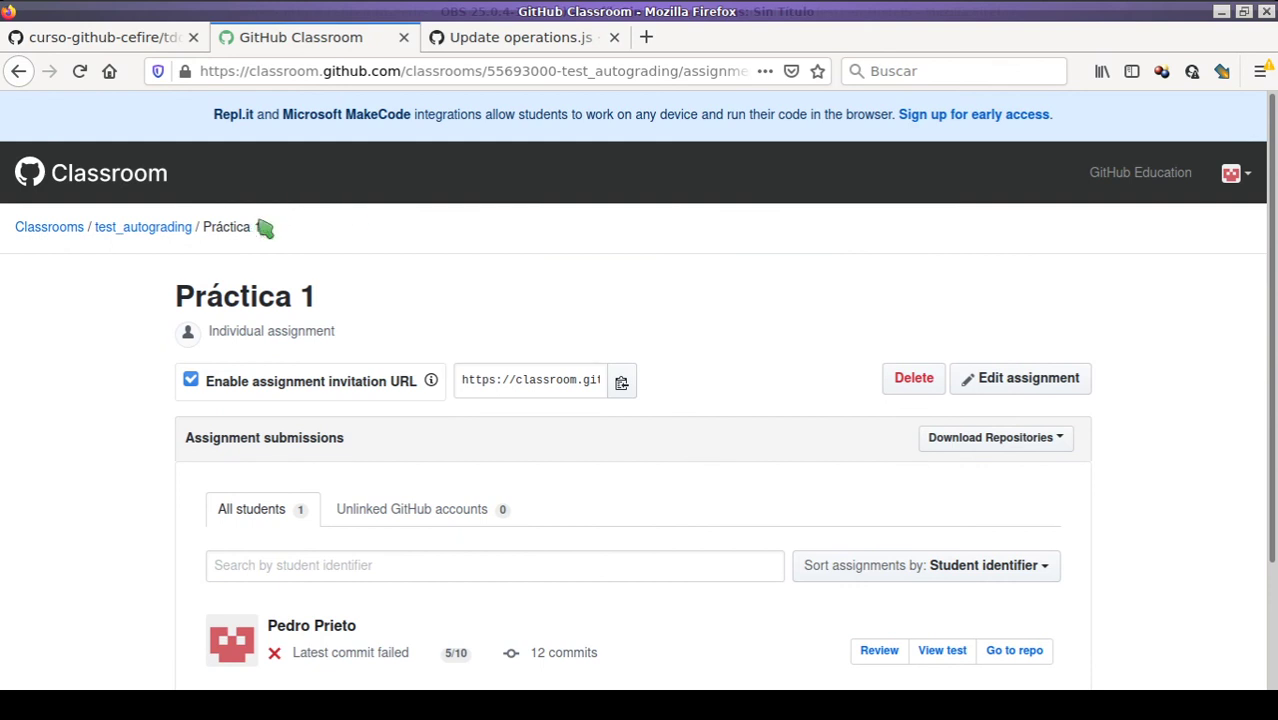
pyautogui.scroll(-1, 397, 278)
pyautogui.scroll(-2, 397, 278)
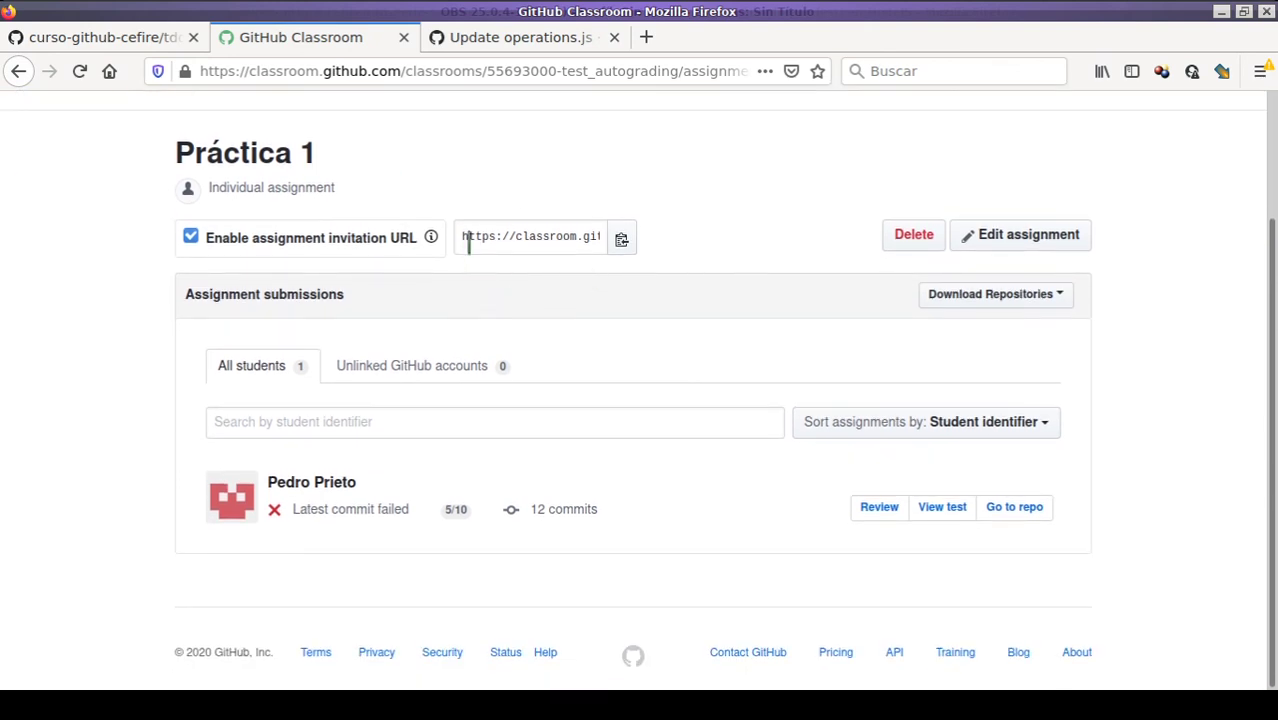
pyautogui.scroll(3, 360, 380)
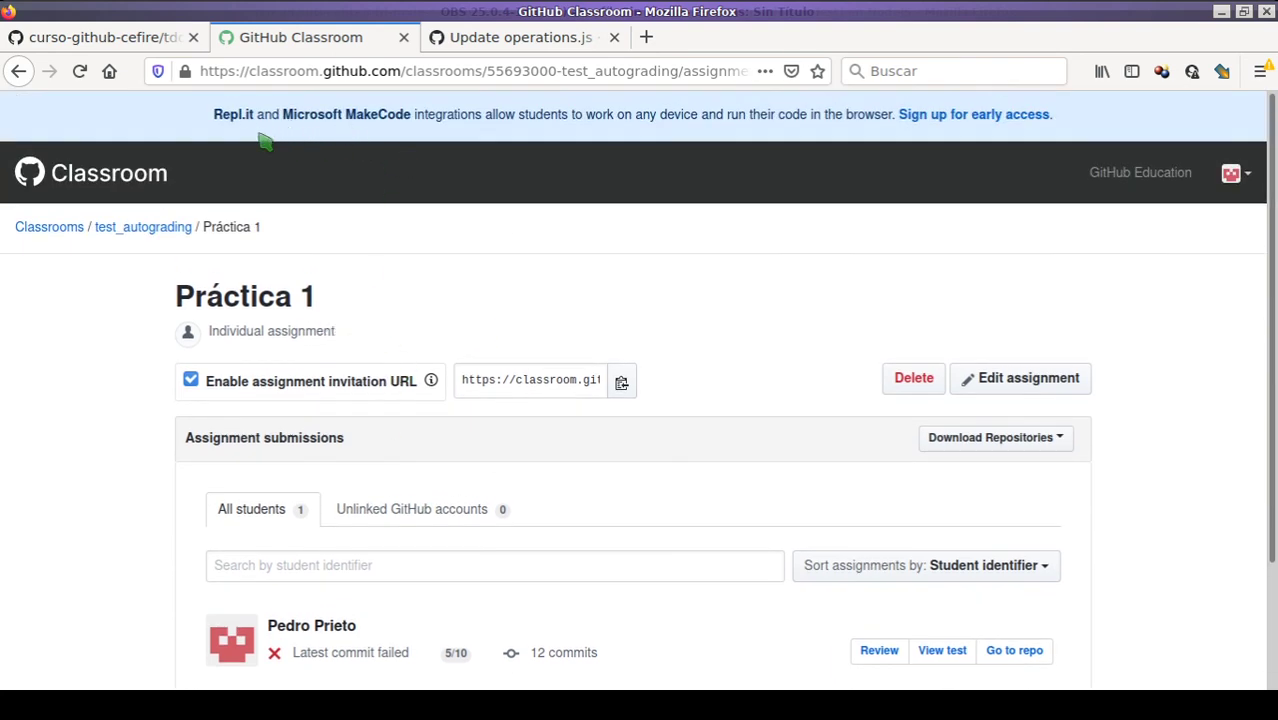
# Open the Práctica 1 assignment for editing and expand its autograding tests
pyautogui.click(140, 40)
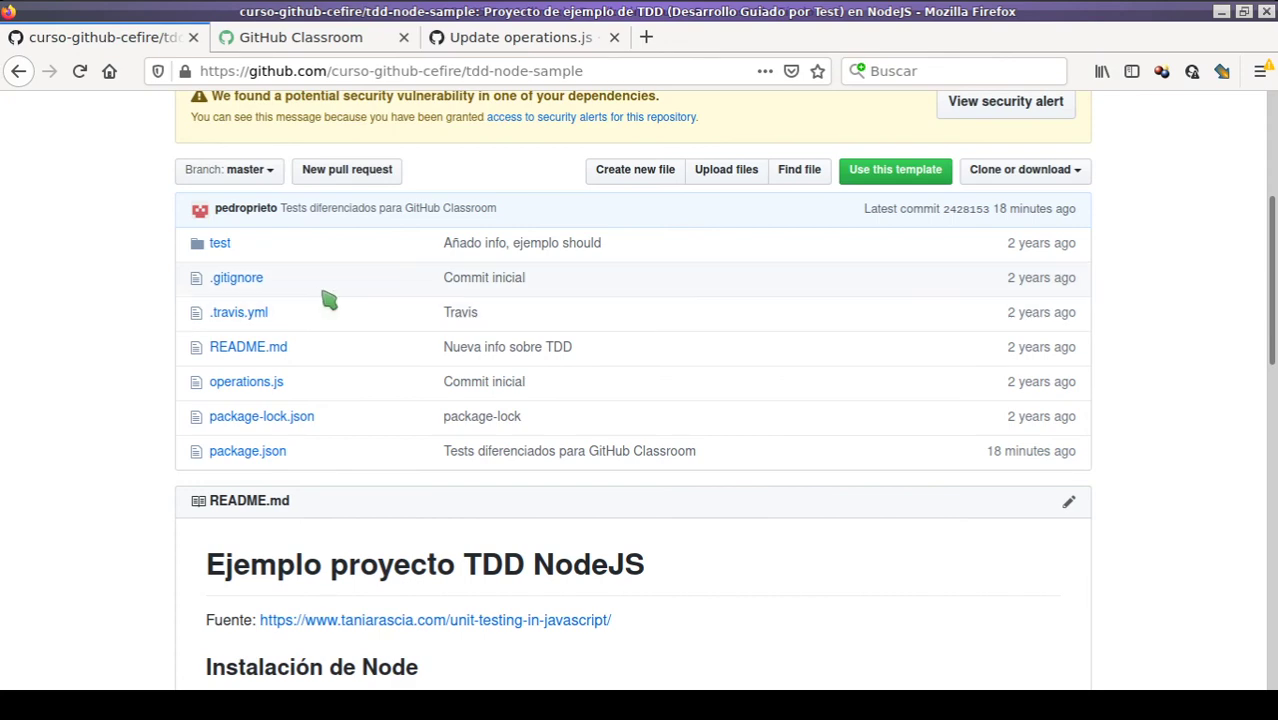
pyautogui.click(320, 40)
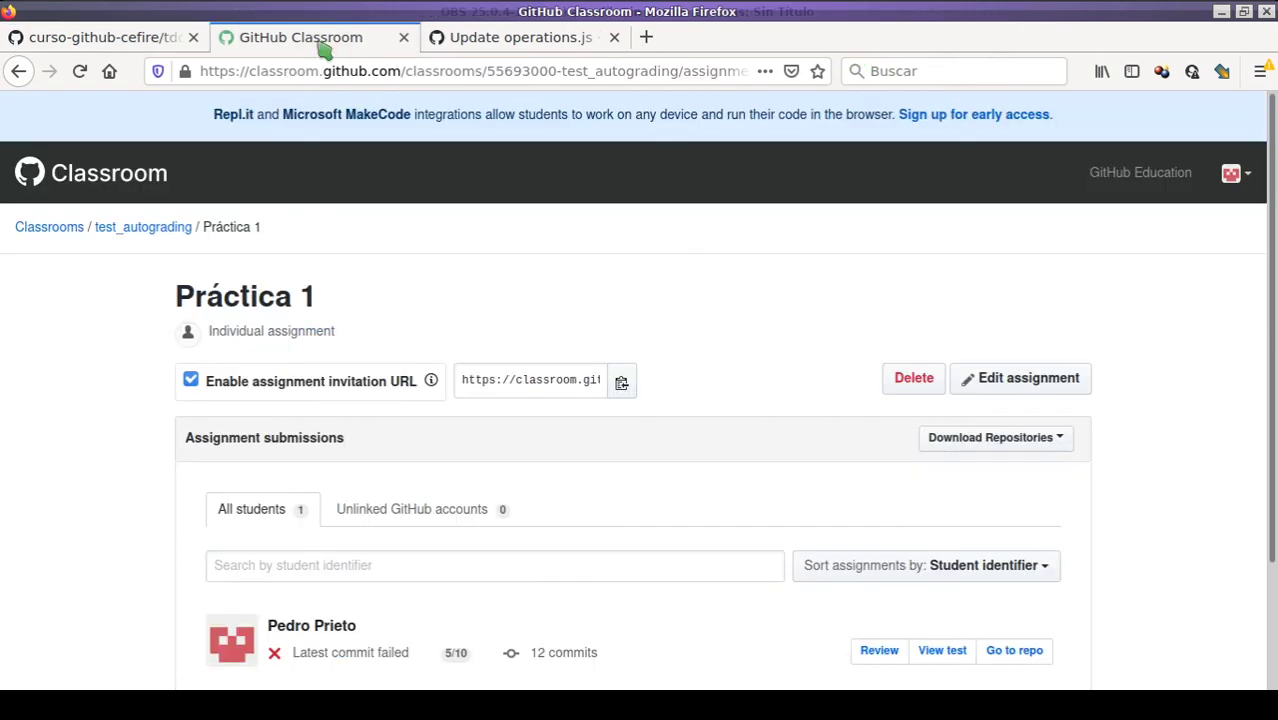
pyautogui.click(1004, 379)
pyautogui.scroll(-5, 672, 410)
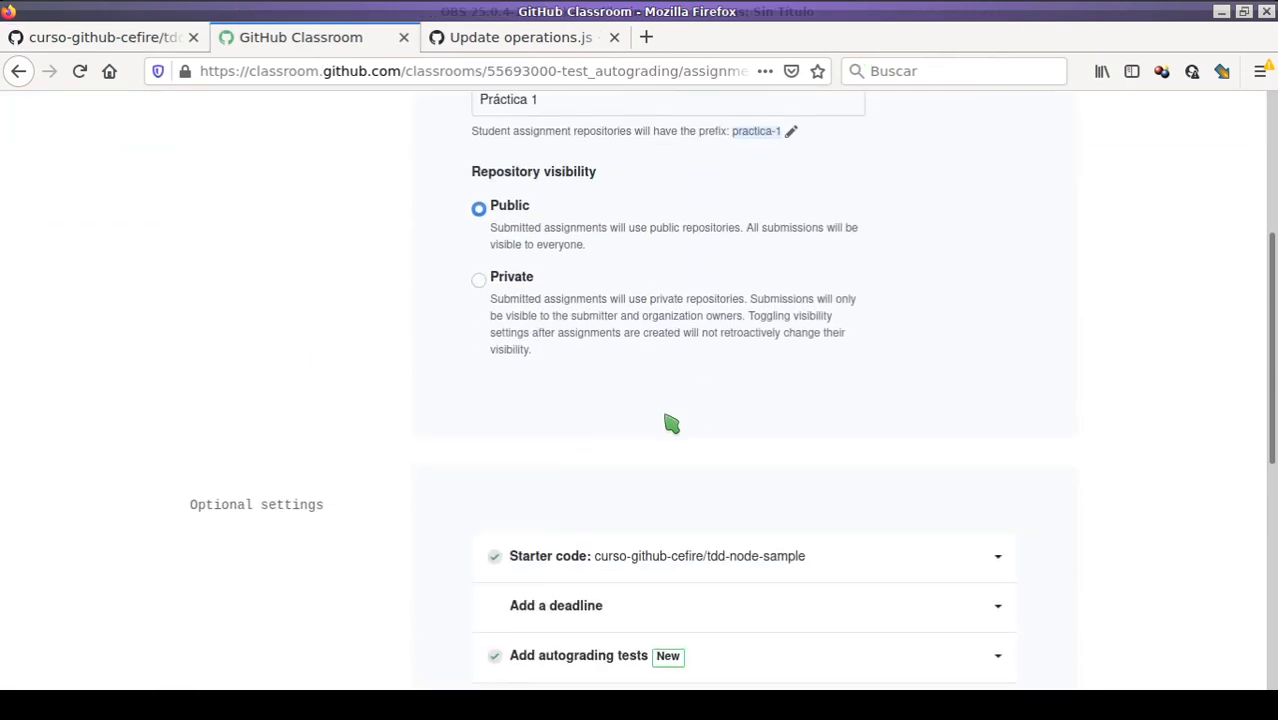
pyautogui.scroll(-5, 672, 424)
pyautogui.scroll(2, 631, 323)
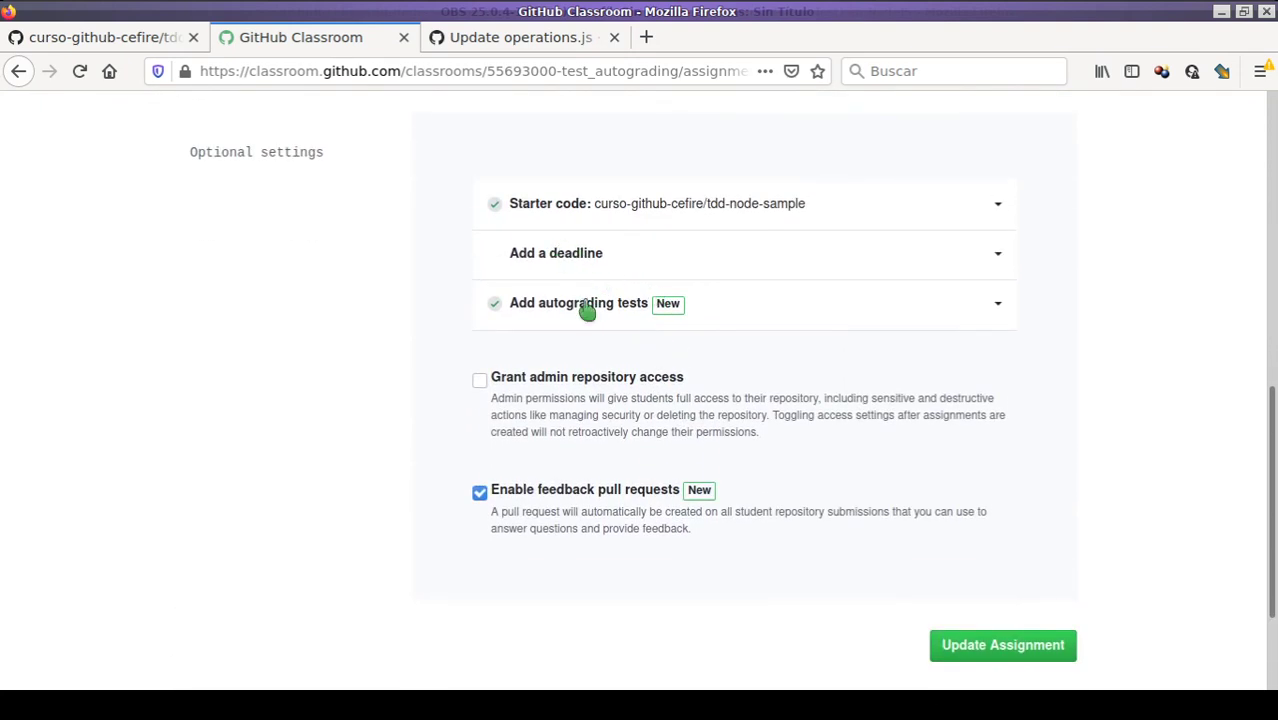
pyautogui.click(587, 311)
pyautogui.scroll(-3, 540, 300)
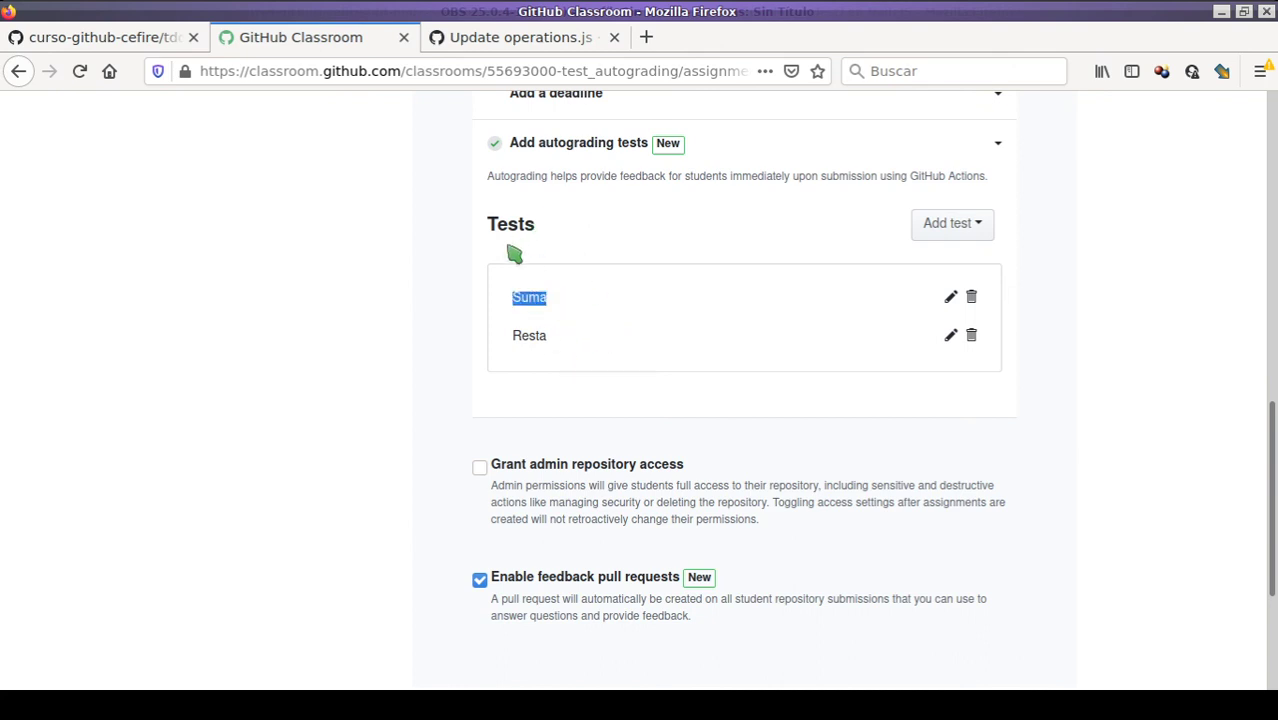
# Check the file list of the tdd-node-sample template repository, and return to the assignment's autograding tests
pyautogui.click(143, 40)
pyautogui.scroll(-1, 320, 350)
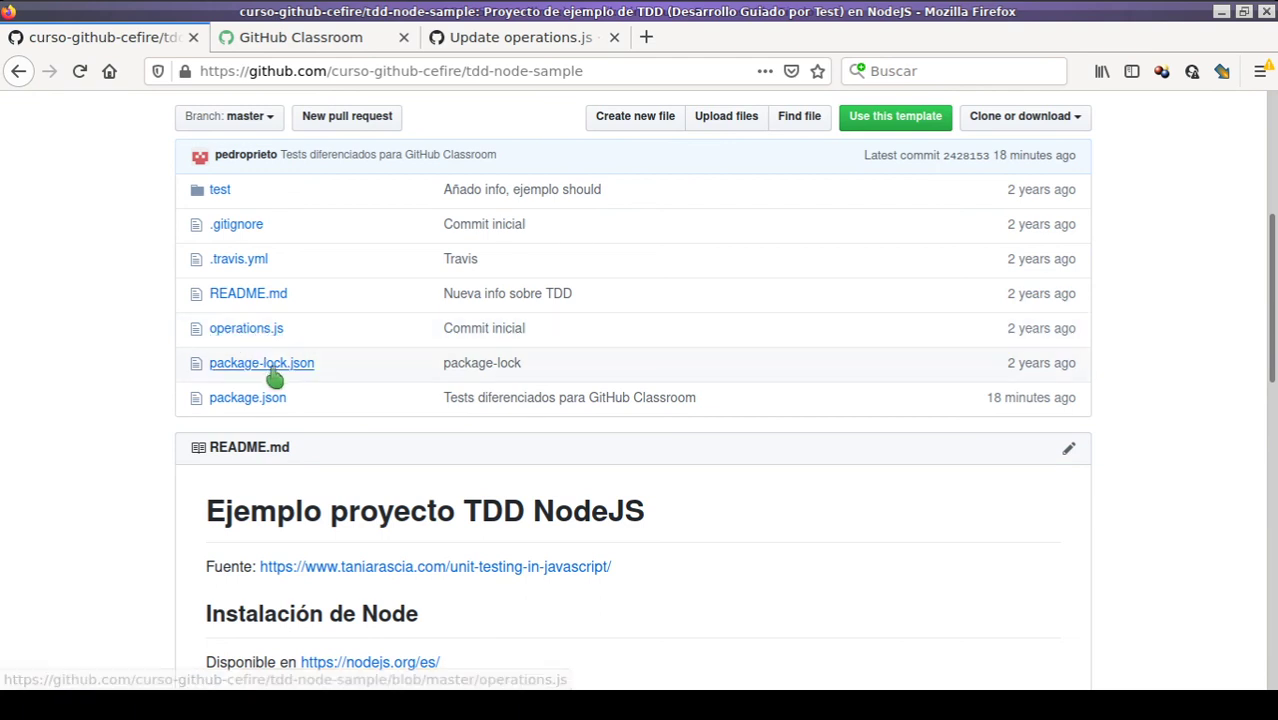
pyautogui.click(311, 40)
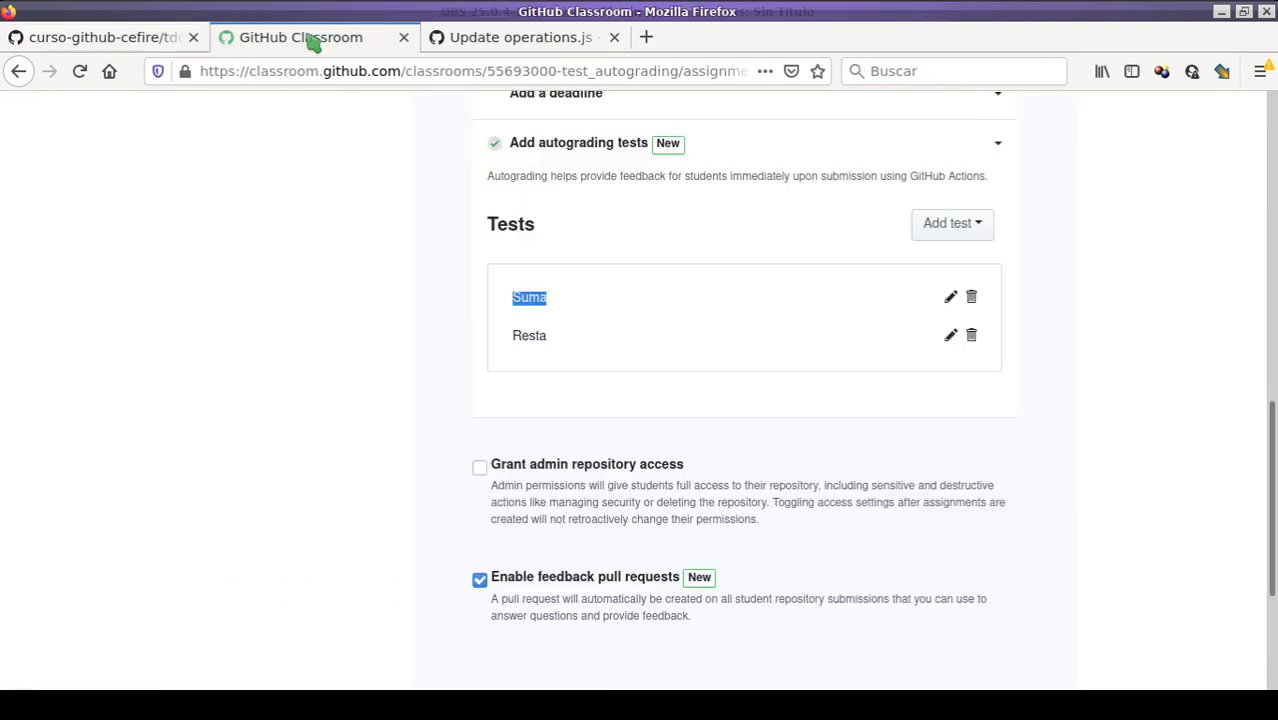
# Open the Suma test case, inspect its run command, and close it without saving
pyautogui.click(560, 302)
pyautogui.click(951, 298)
pyautogui.click(527, 352)
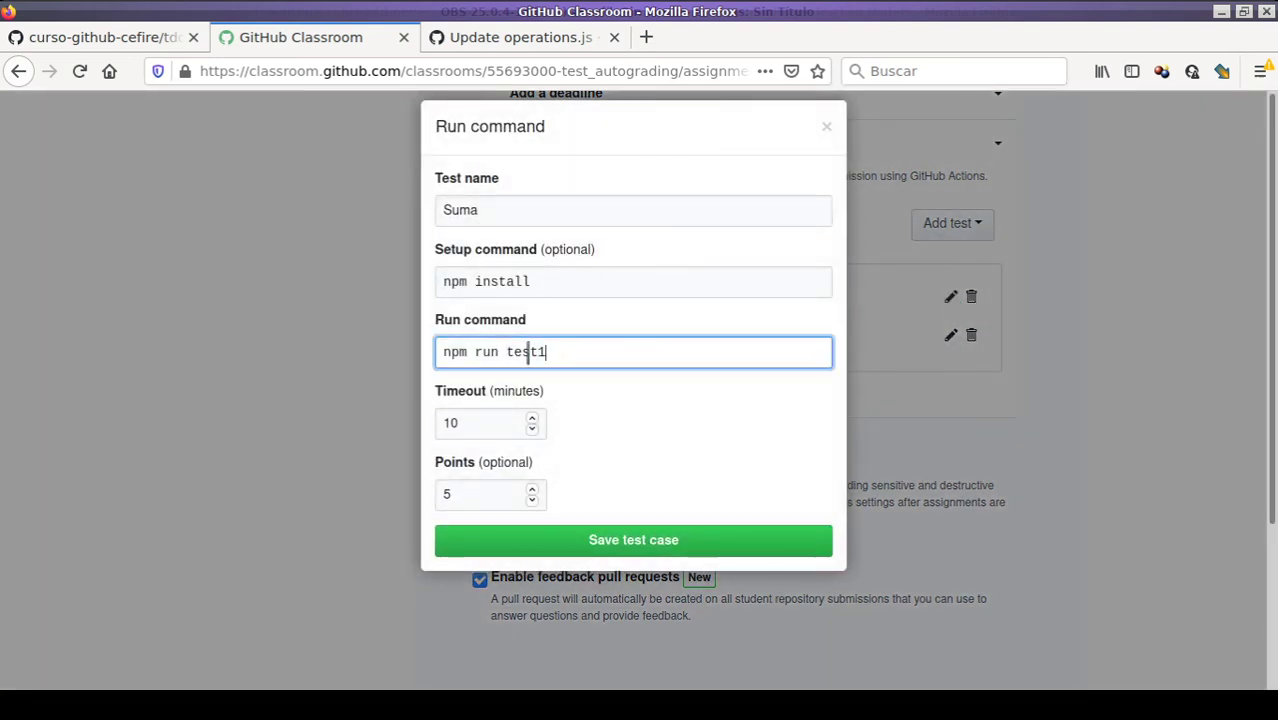
pyautogui.hotkey('ctrl', 'a')
pyautogui.press('End')
pyautogui.moveTo(505, 352); pyautogui.dragTo(576, 344)
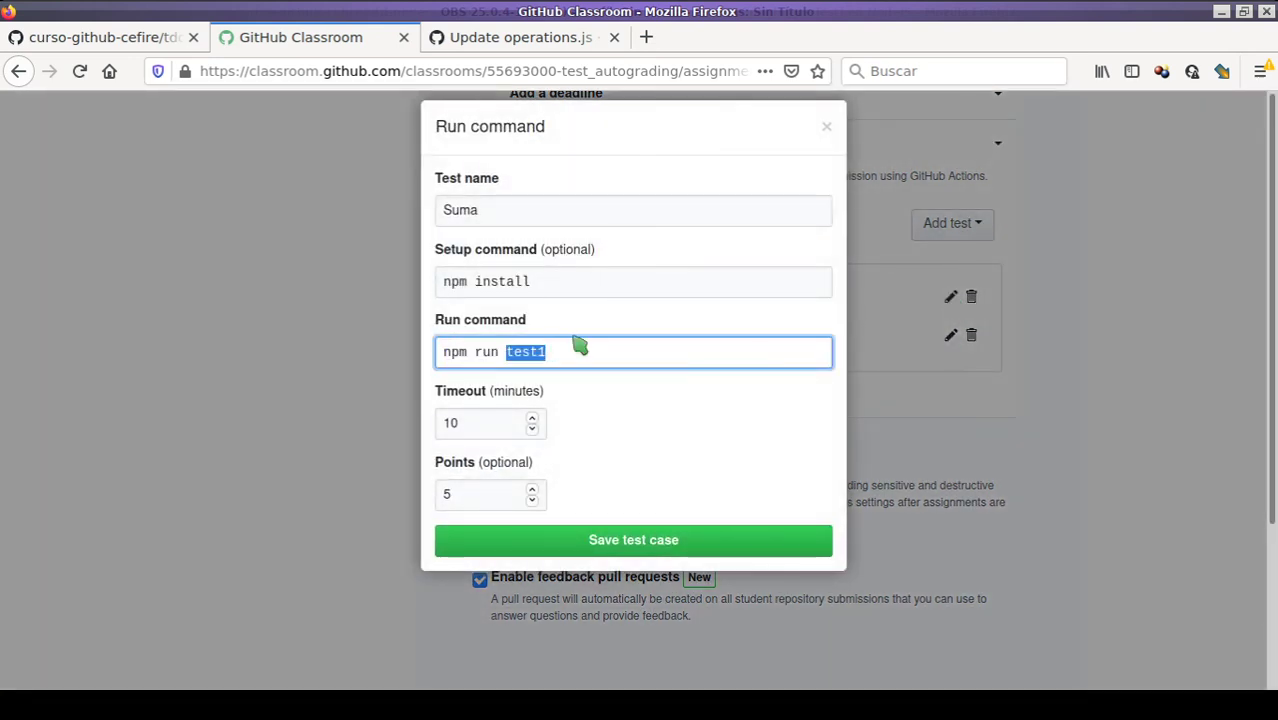
pyautogui.click(575, 352)
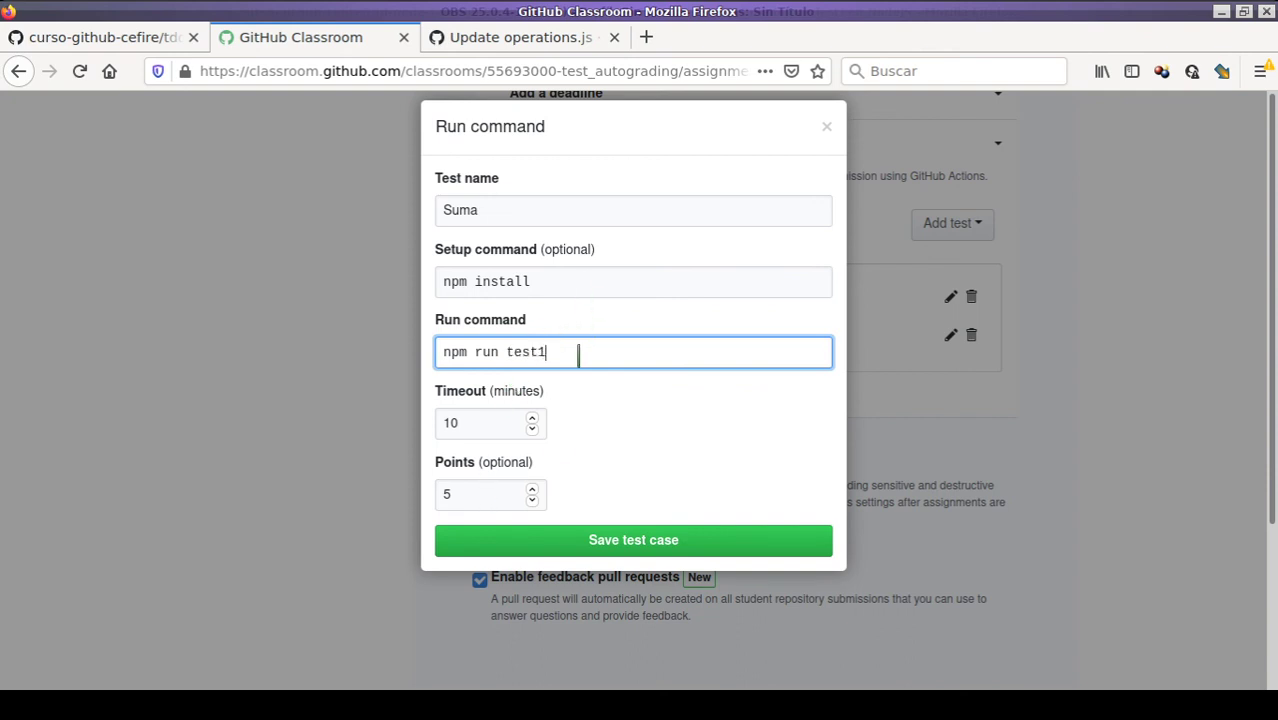
pyautogui.hotkey('ctrl', 'a')
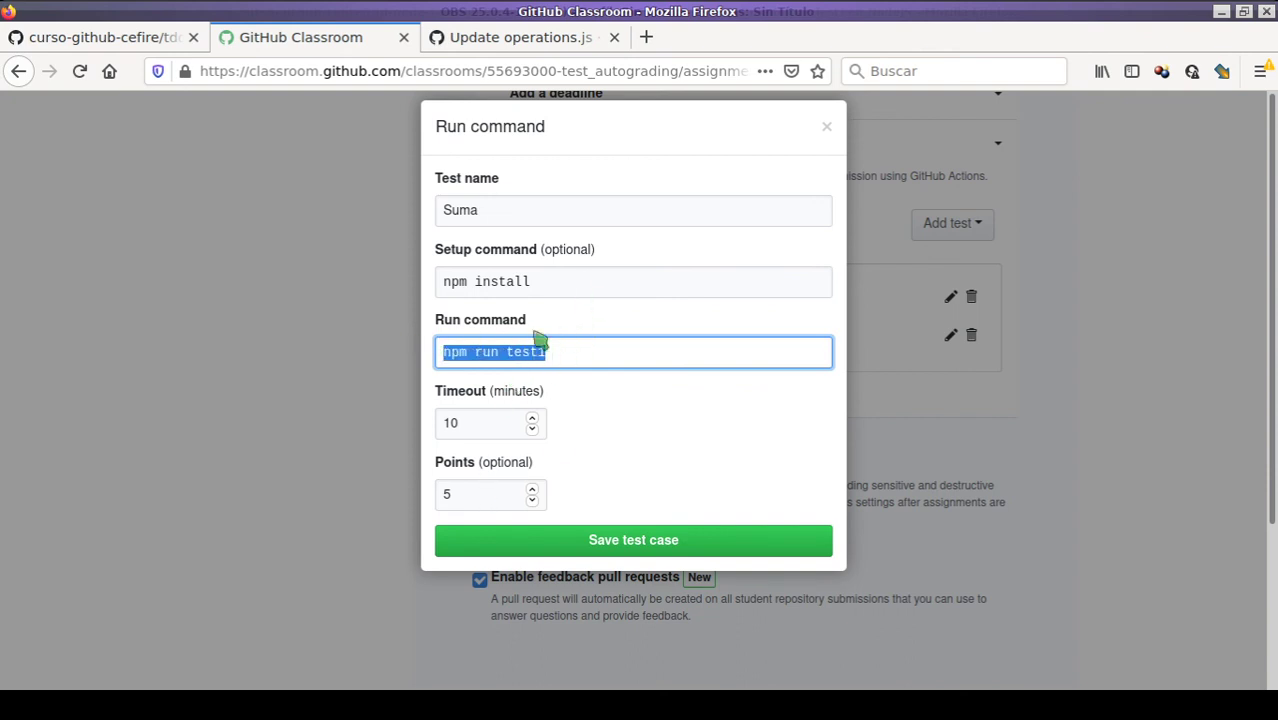
pyautogui.click(826, 127)
pyautogui.scroll(5, 359, 449)
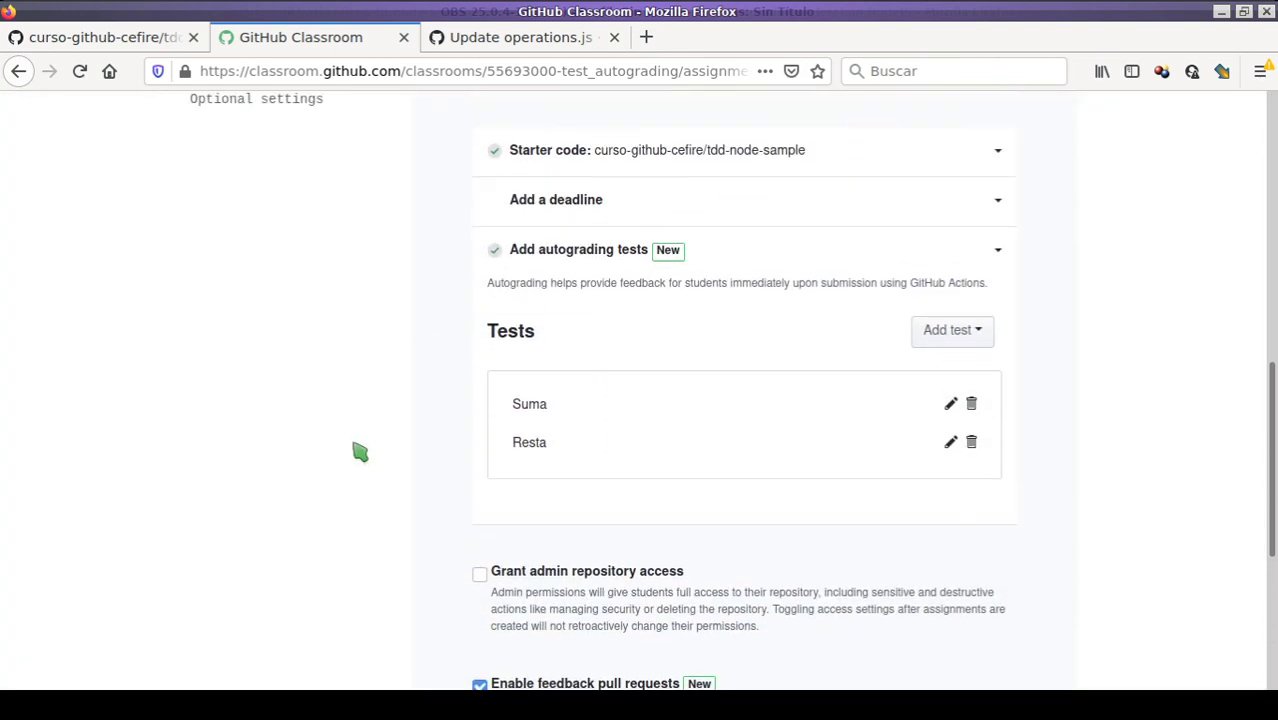
pyautogui.scroll(-3, 556, 352)
pyautogui.scroll(10, 430, 443)
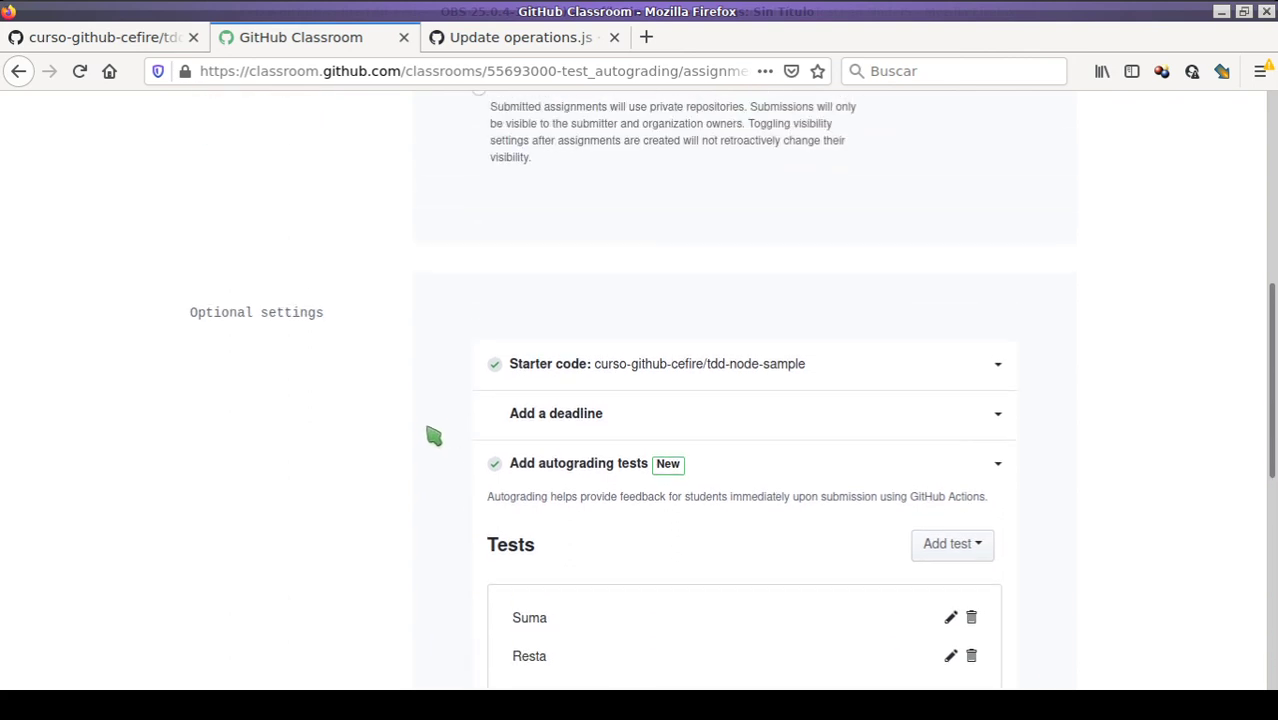